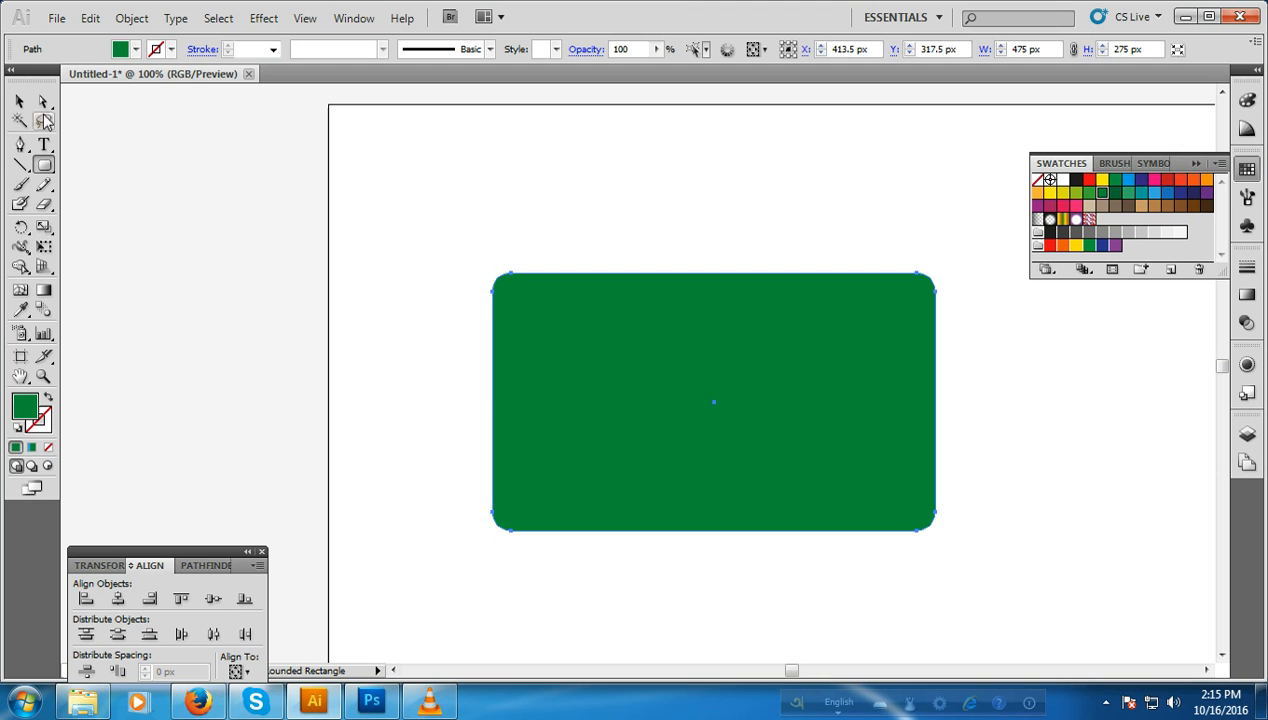
Step: Draw a white rectangle about 475 by 106 px across the full width of the green rounded card, below its middle
click(20, 101)
click(60, 180)
drag(44, 165, 85, 175)
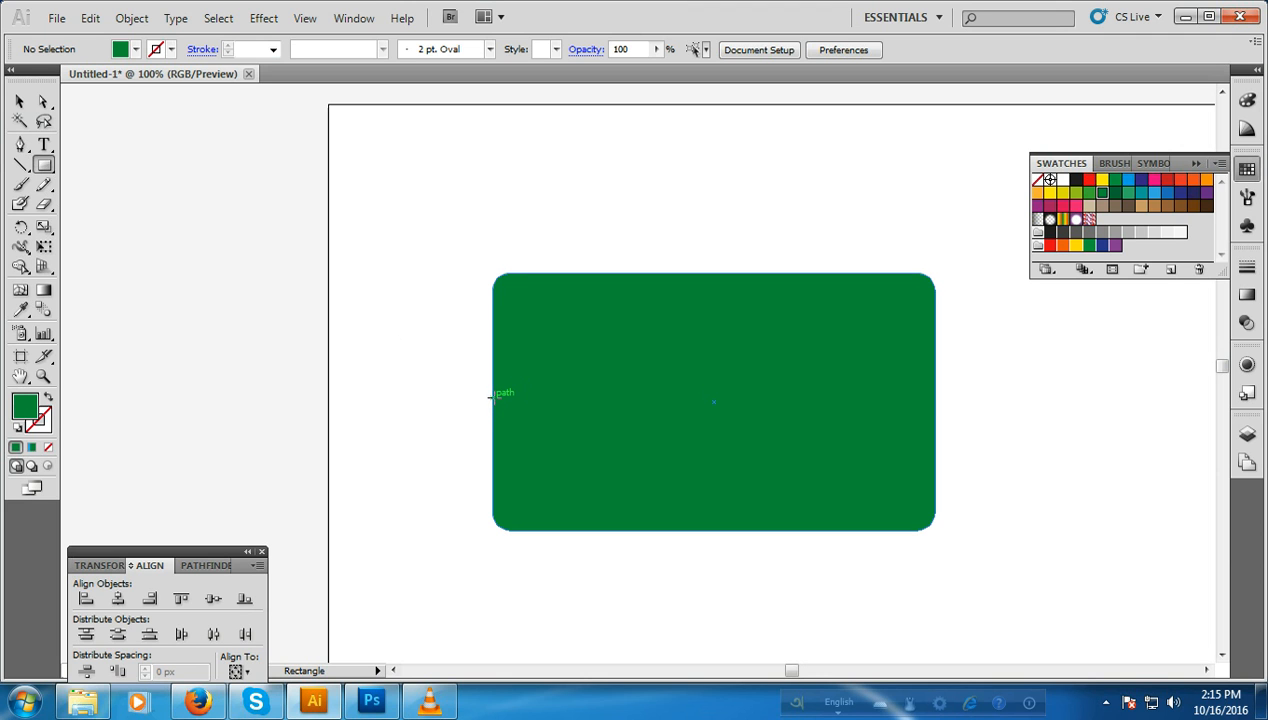
drag(491, 399, 936, 497)
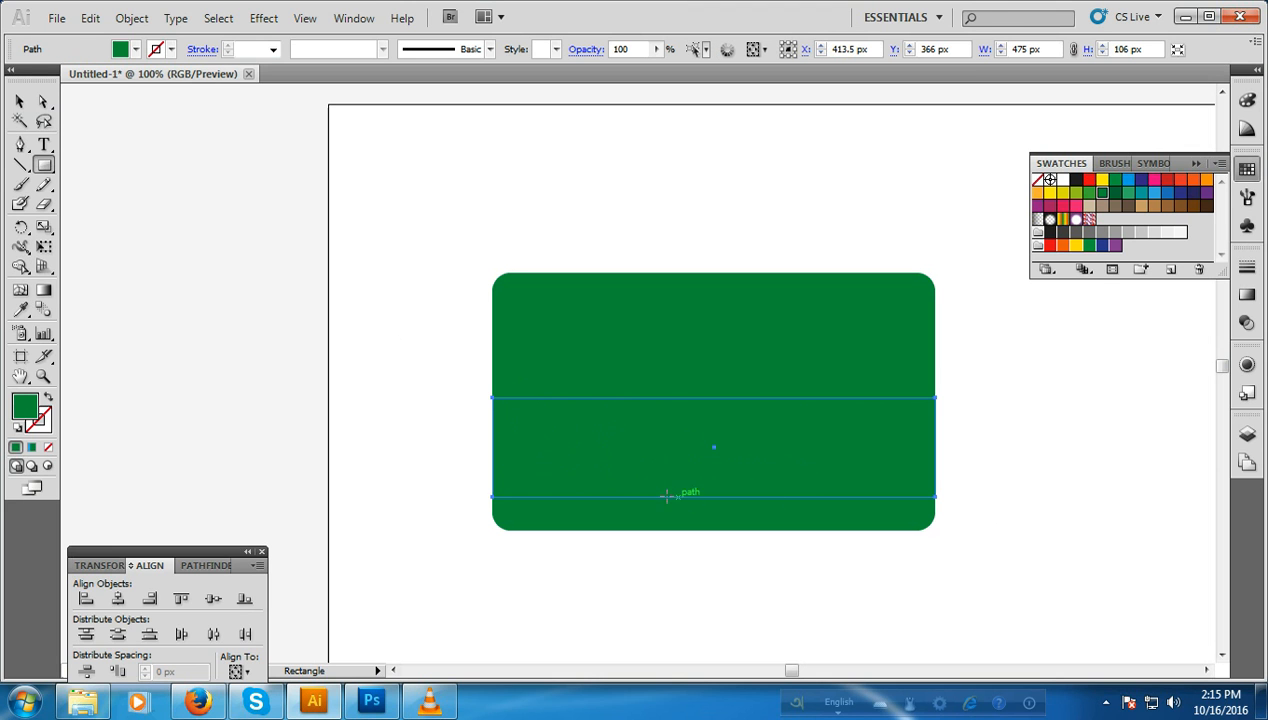
click(1063, 180)
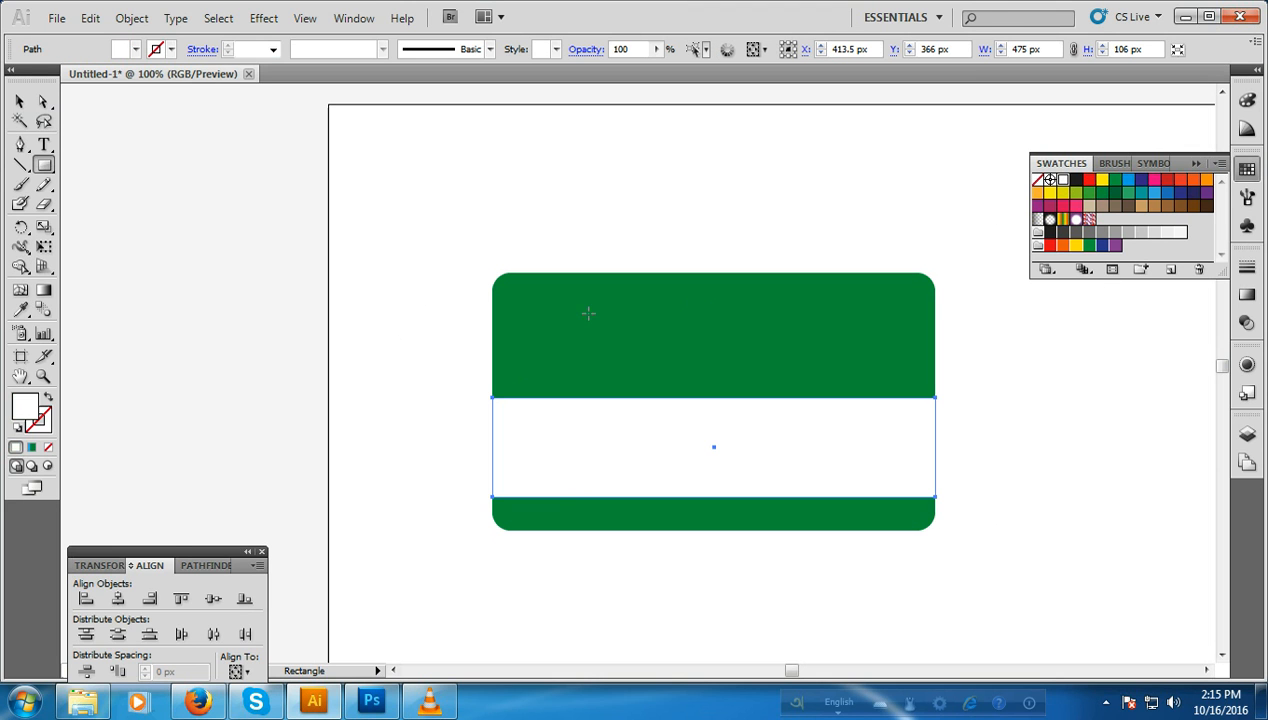
click(20, 101)
click(91, 172)
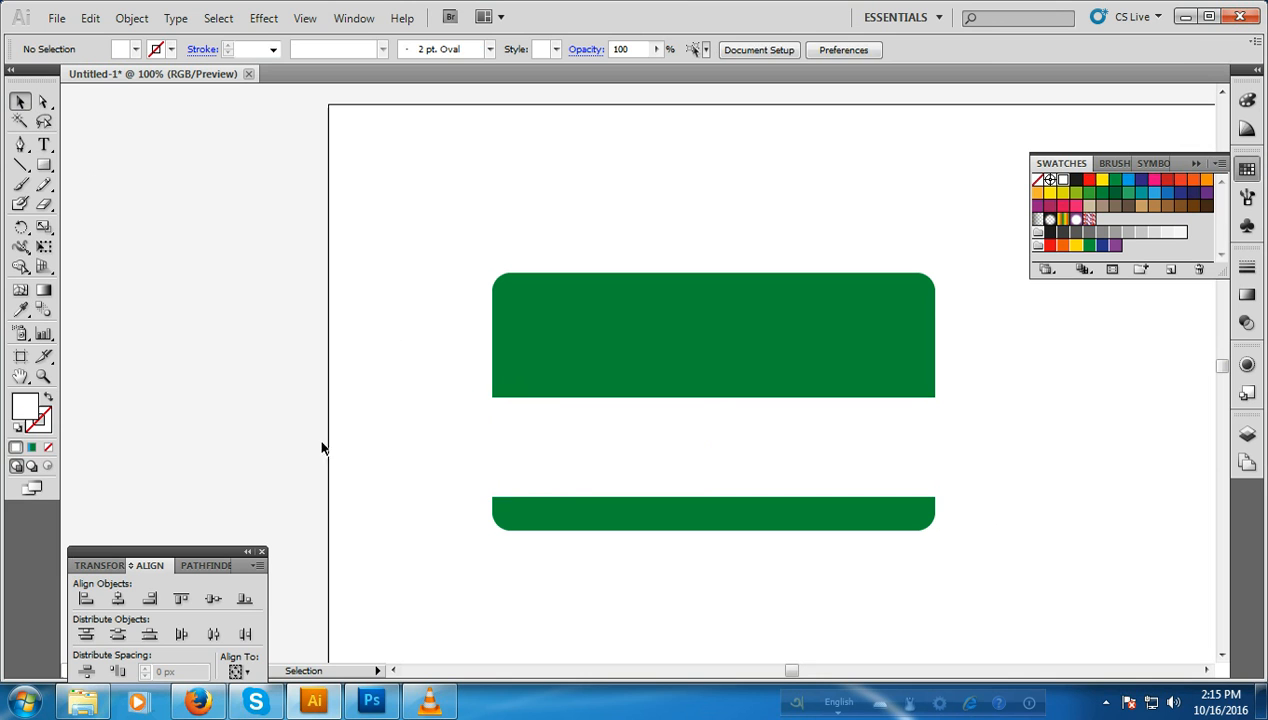
Step: Nudge the white band down the card to a Y position of 382 px
click(748, 467)
key(Down)
key(Down)
key(Down)
key(Down)
key(Down)
key(Down)
key(Down)
key(Down)
key(Down)
key(Down)
key(Down)
key(Down)
key(Down)
key(Down)
key(Down)
key(Down)
key(Down)
key(Down)
key(Up)
key(Up)
key(Up)
key(Down)
key(Down)
key(Up)
key(Up)
key(Up)
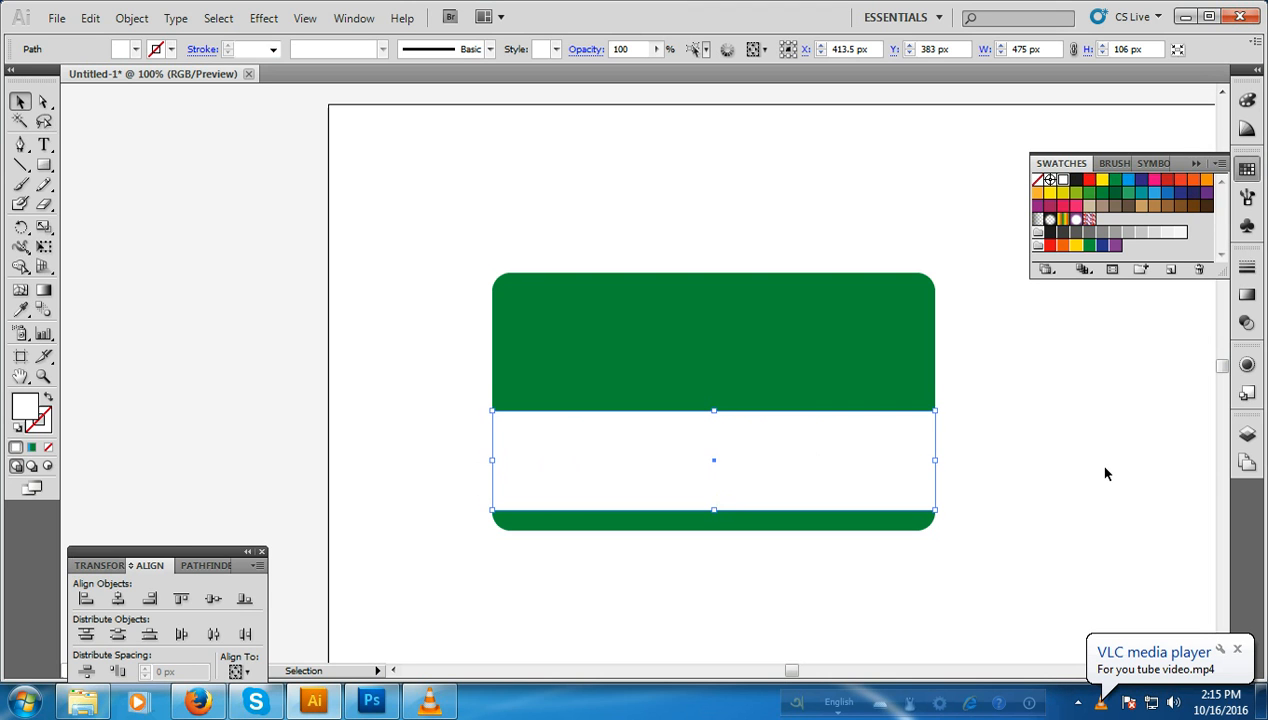
key(Down)
key(Down)
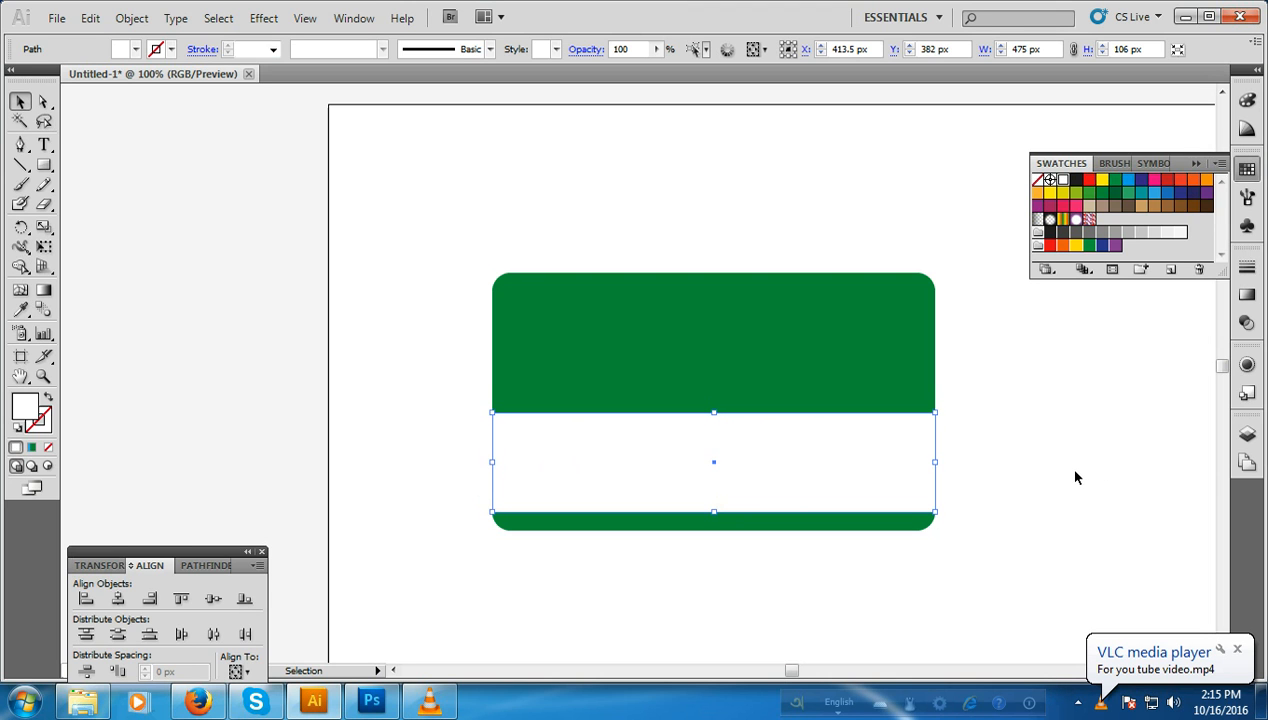
click(1073, 476)
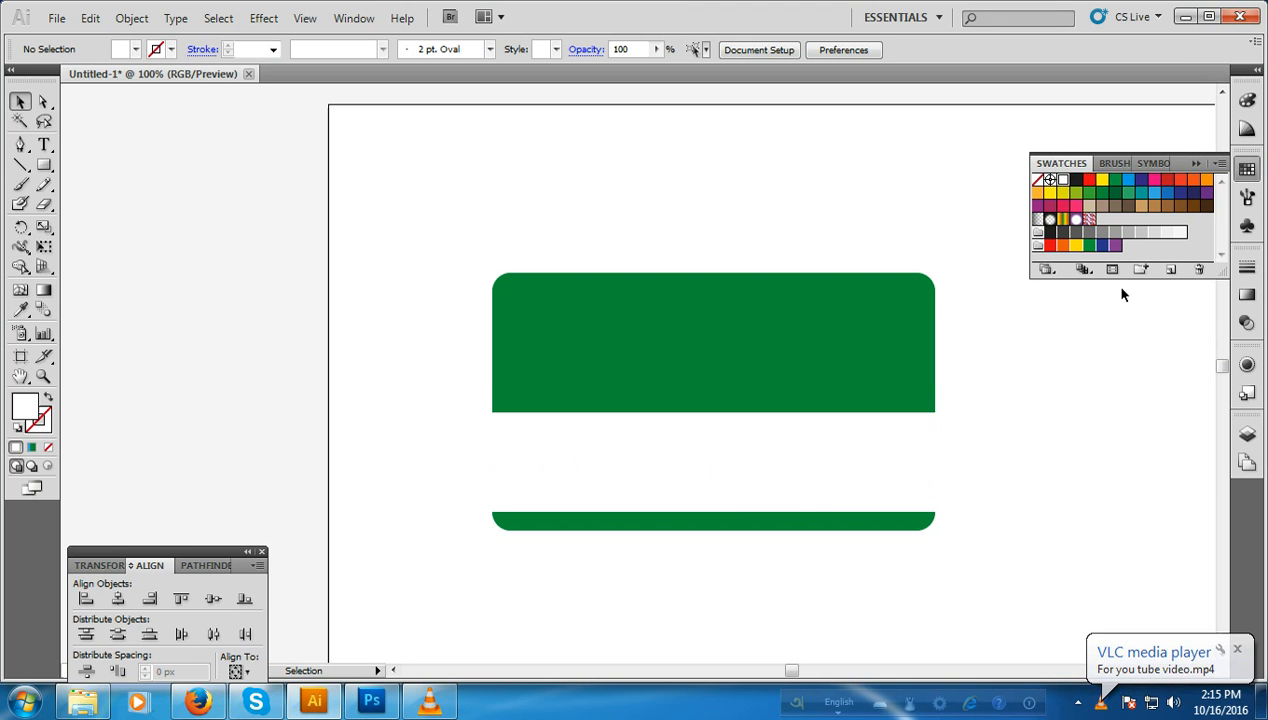
Step: Fill the band across the card with a very light gray swatch
click(932, 476)
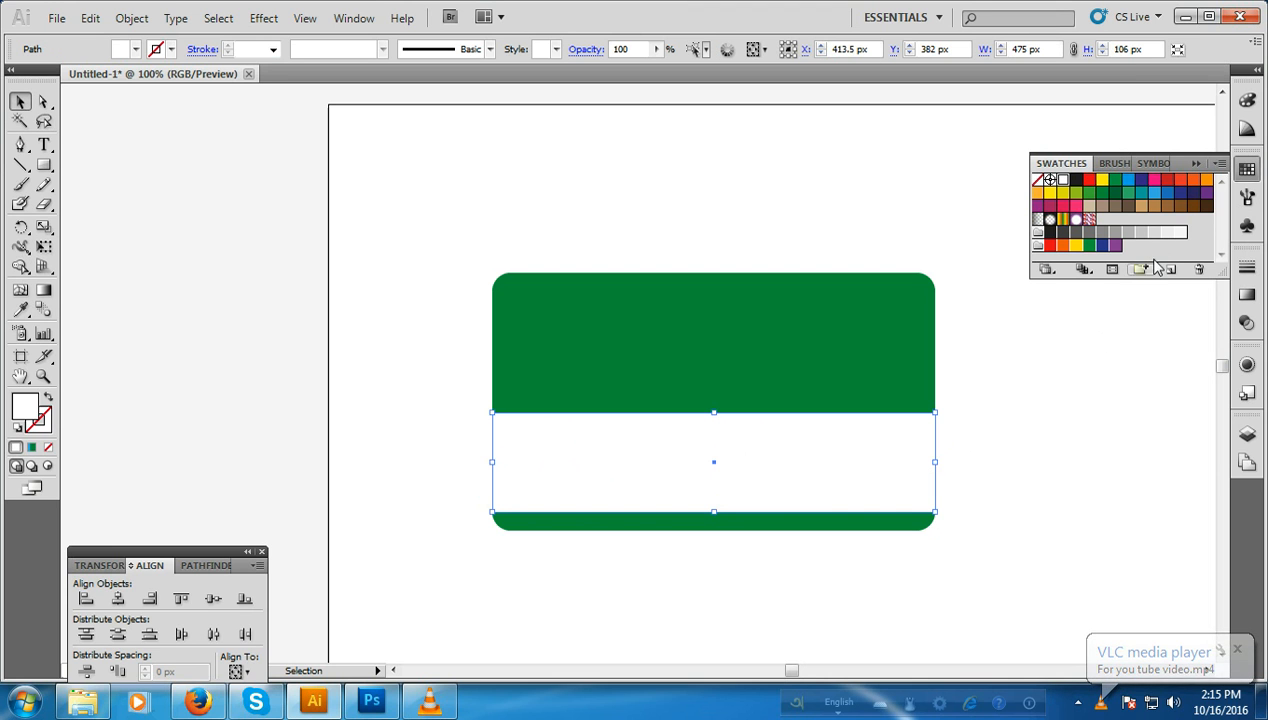
click(1167, 233)
click(1078, 449)
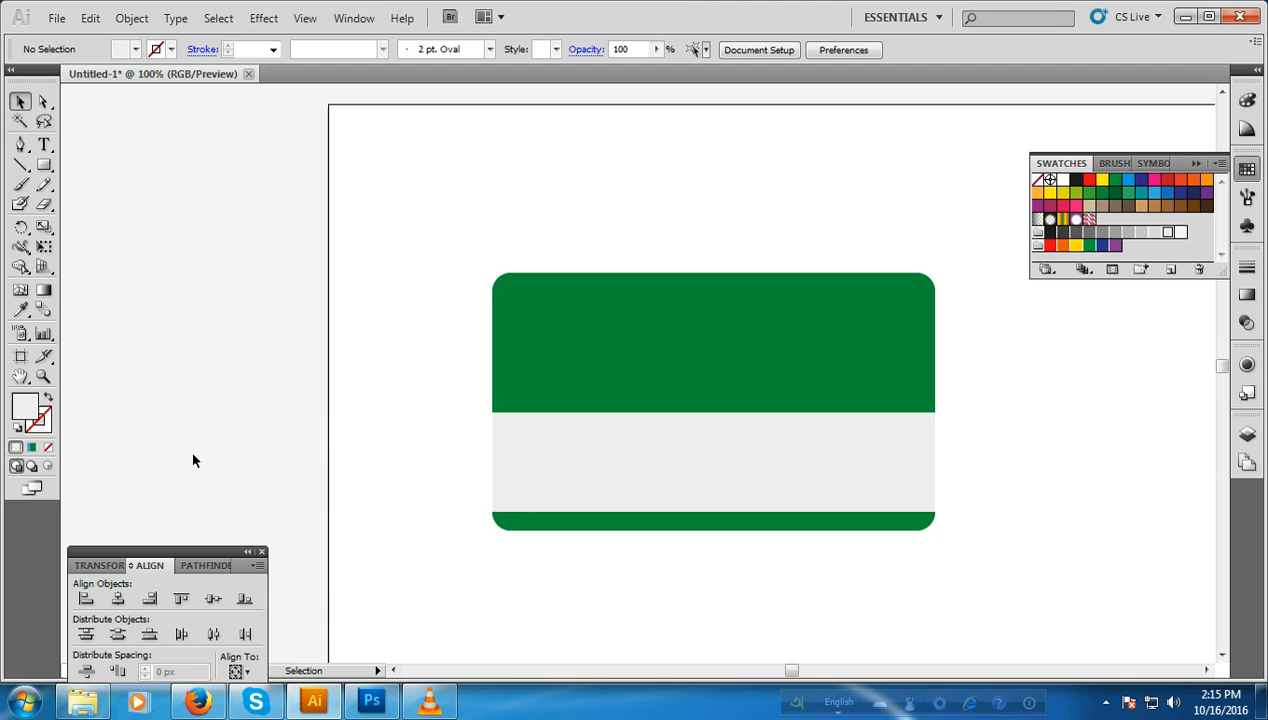
click(44, 166)
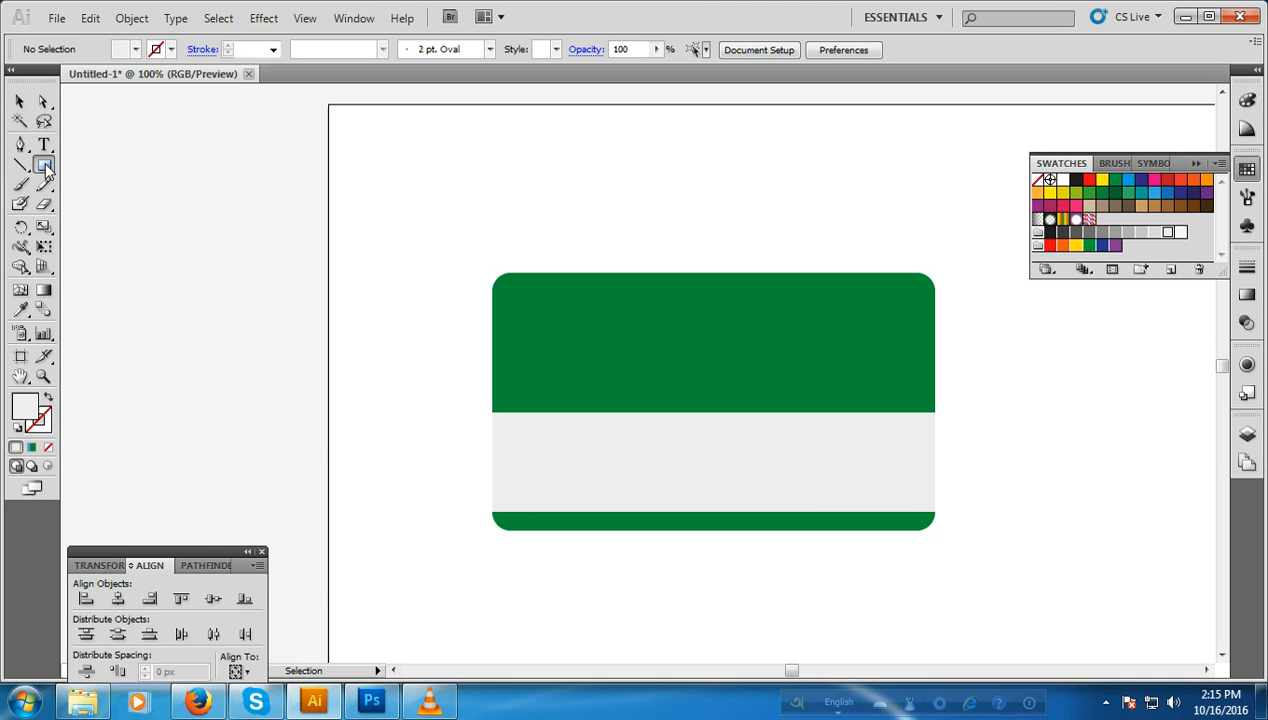
drag(44, 166, 68, 170)
click(20, 102)
Step: Fill the green rounded card with the blue-to-green linear gradient at a 90° angle
click(671, 328)
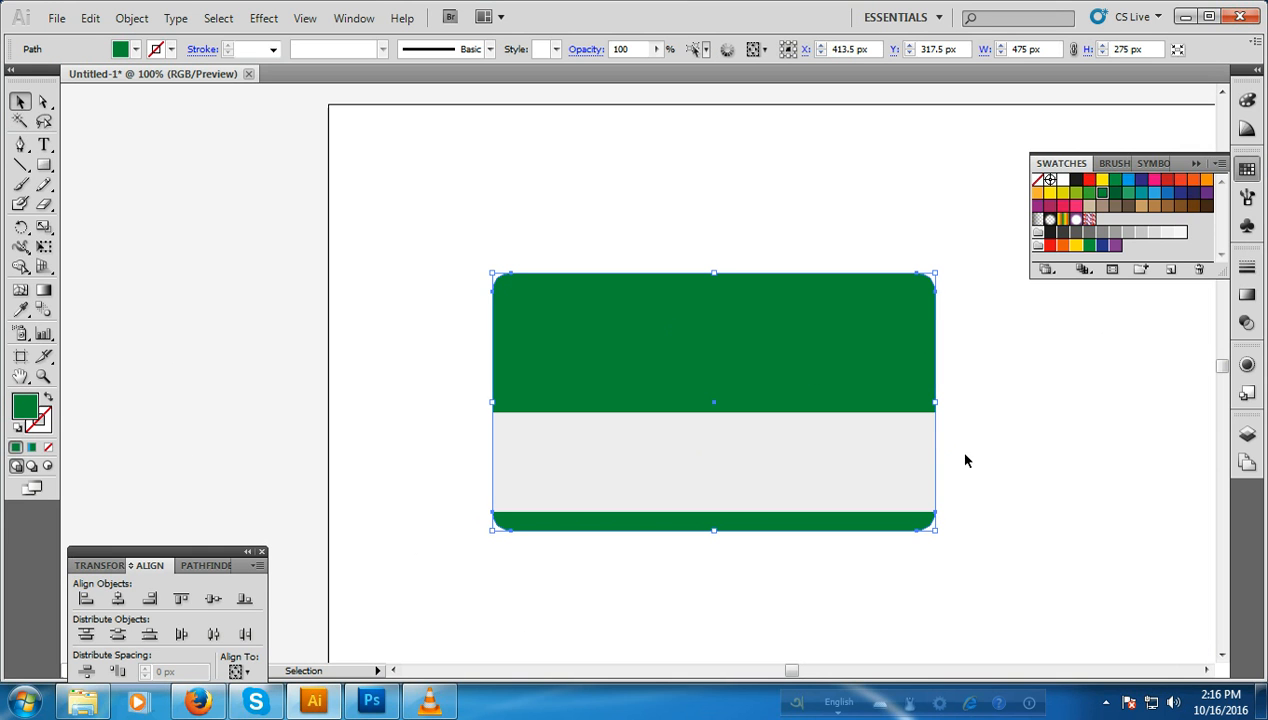
click(1247, 294)
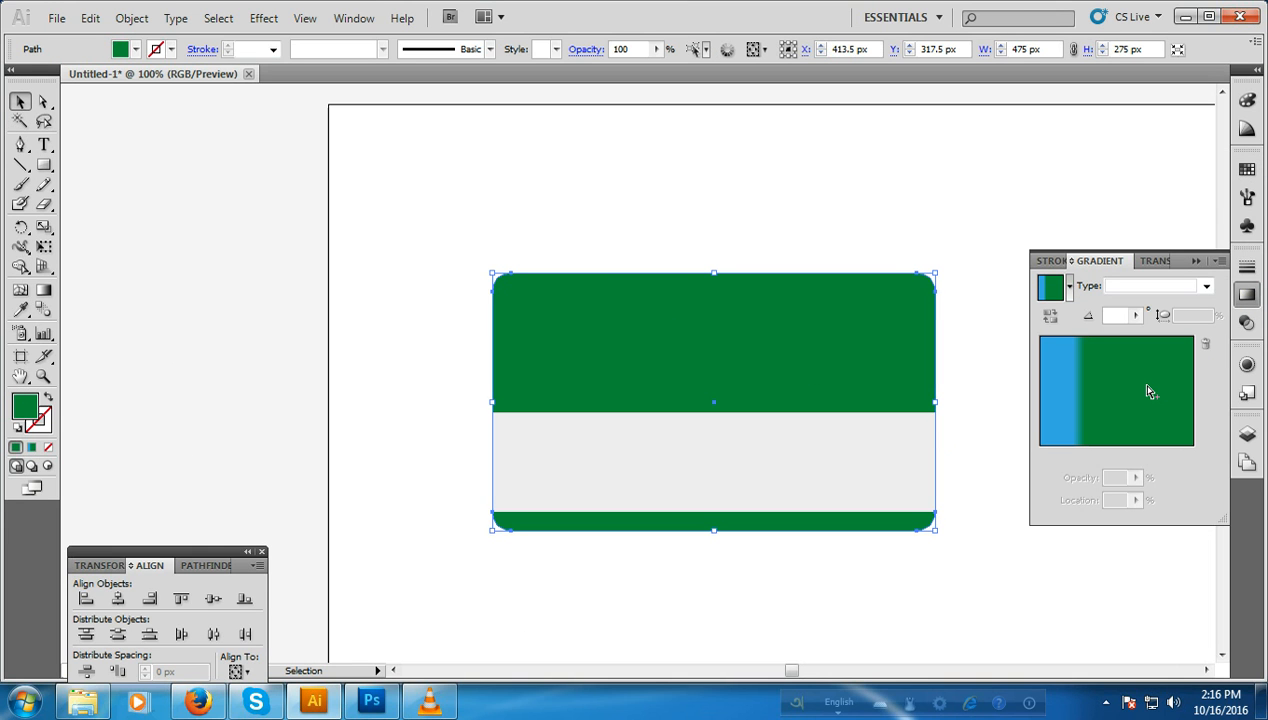
click(1147, 388)
click(1108, 315)
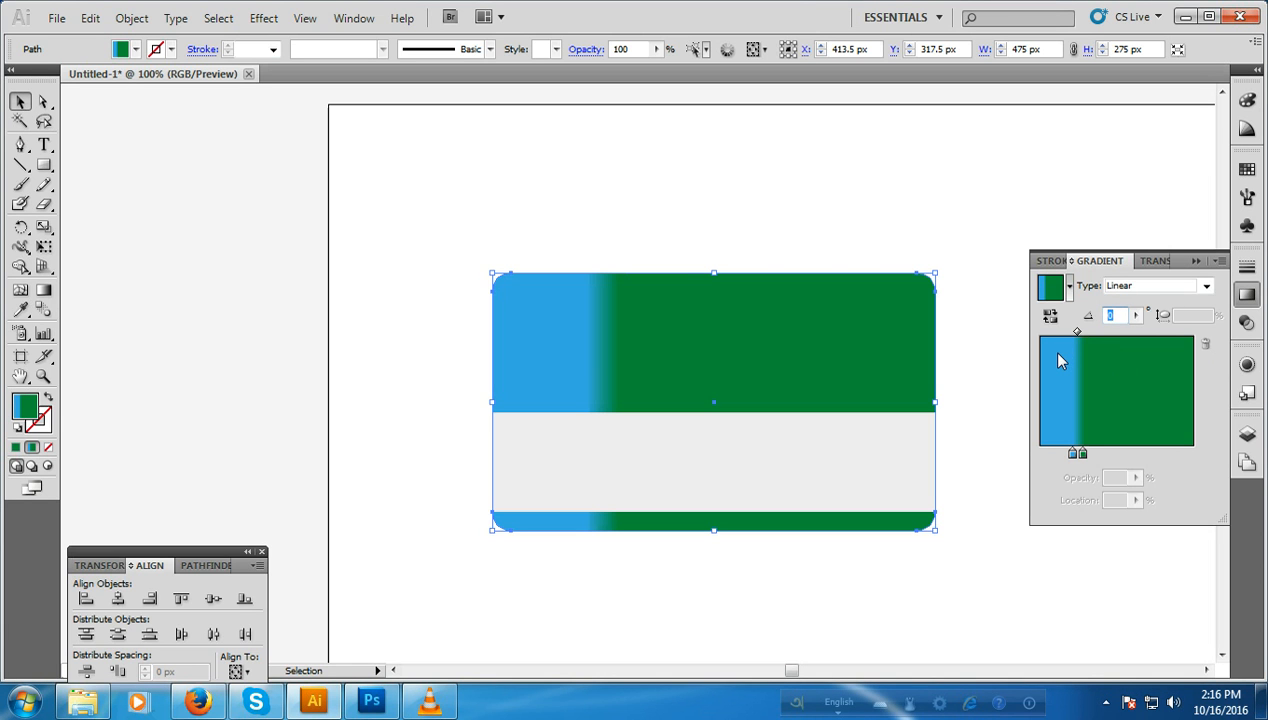
text(90)
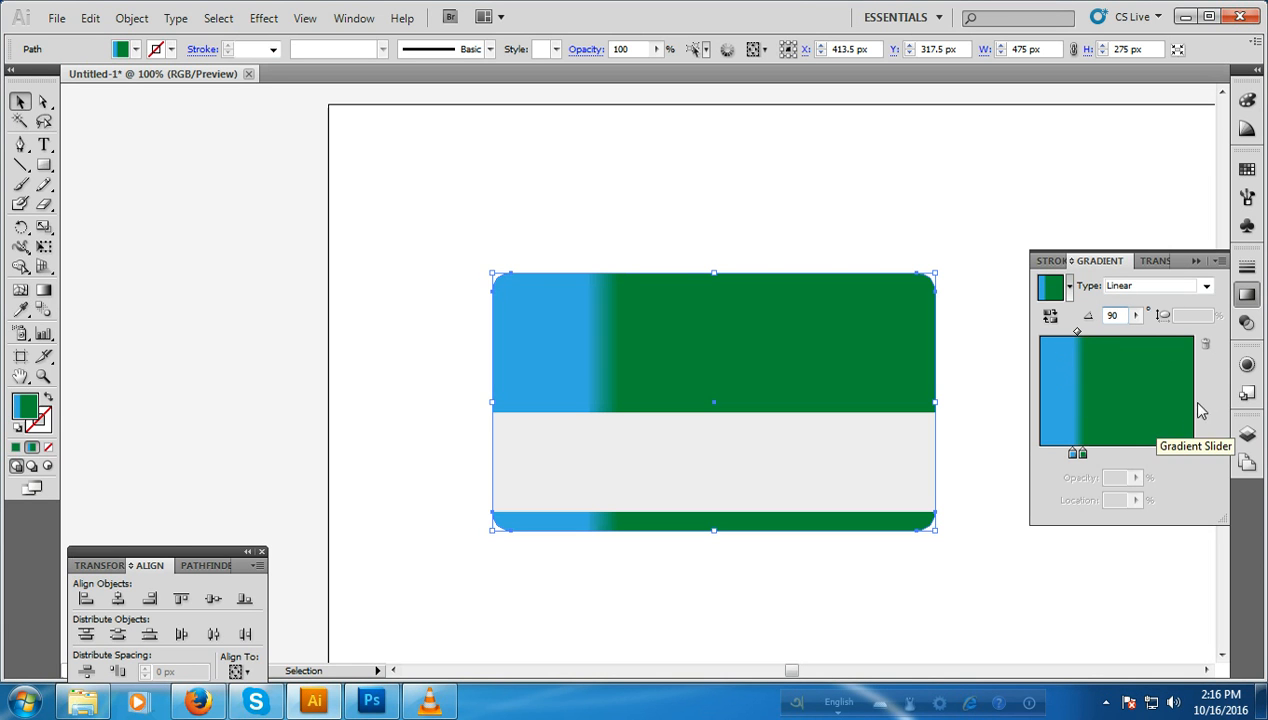
key(Return)
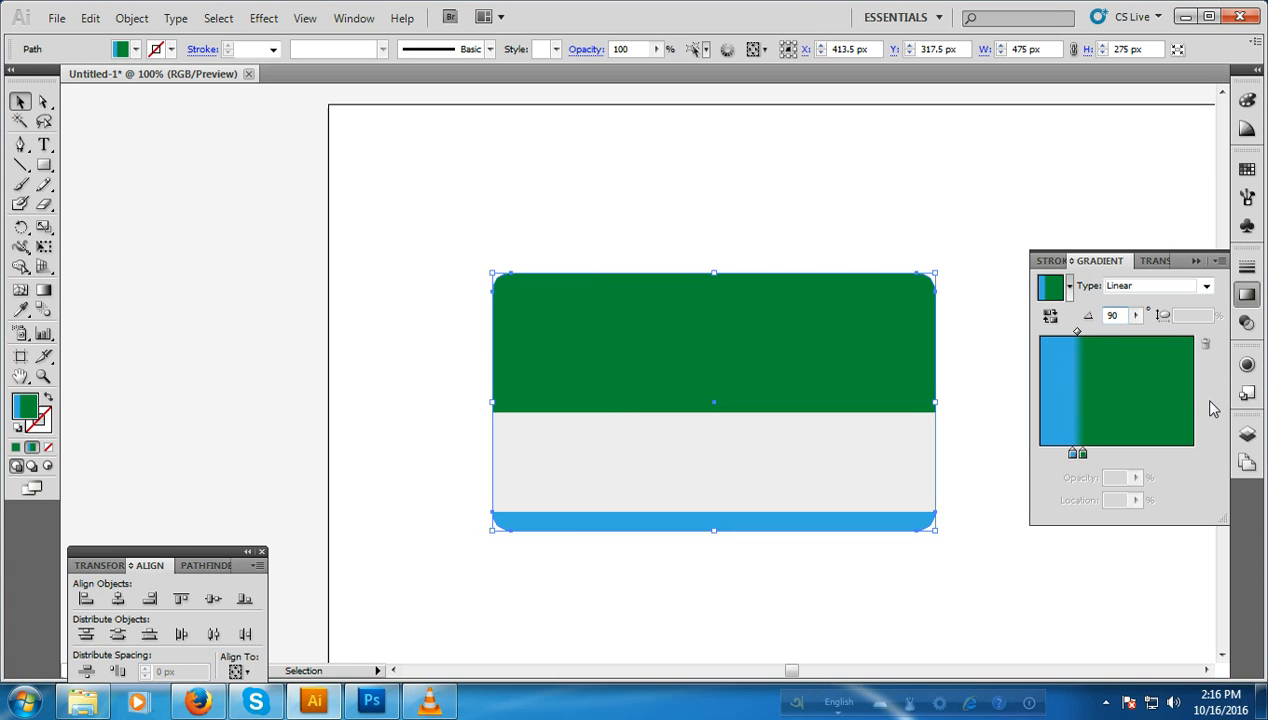
click(991, 387)
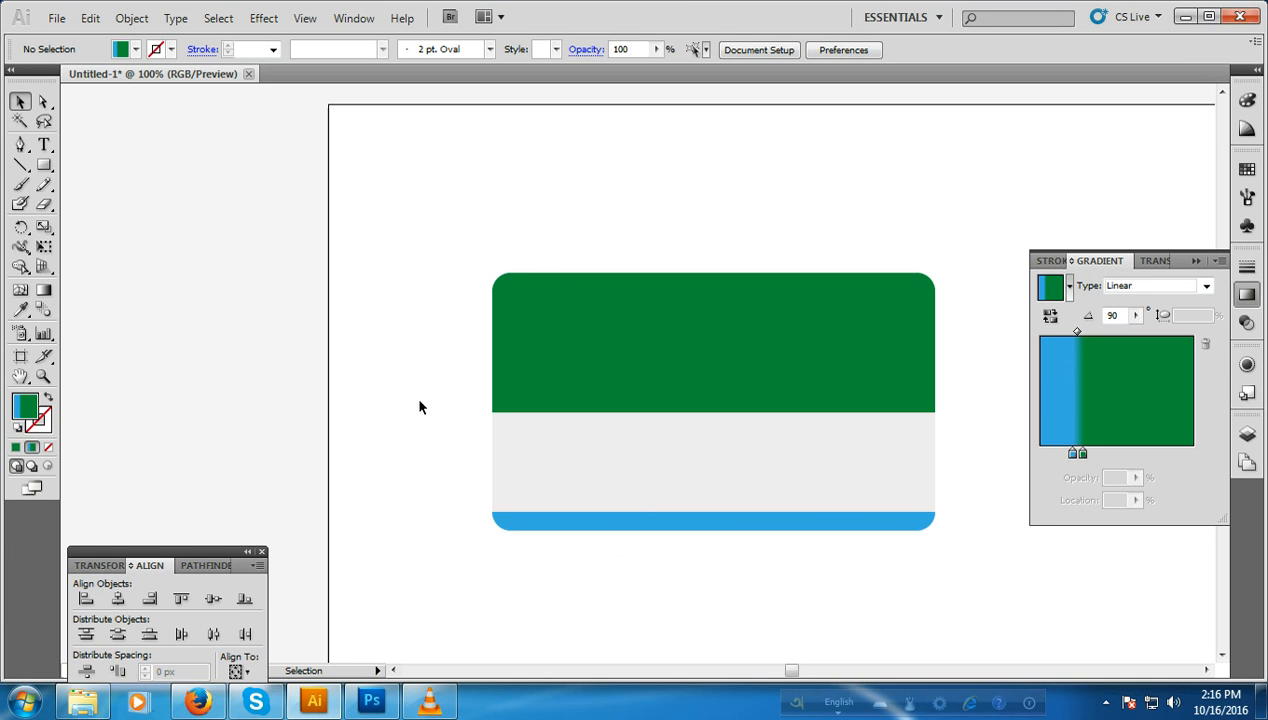
Step: Set the default drawing colours to no fill and a dark green stroke
click(1246, 440)
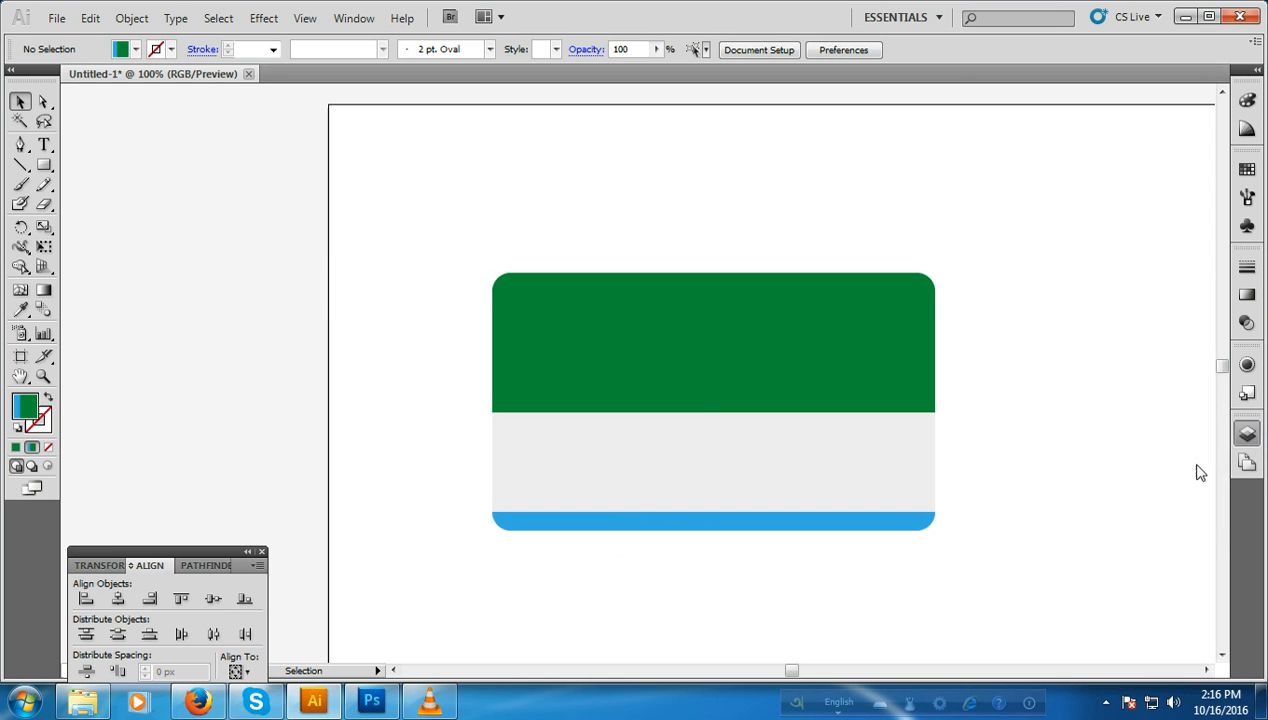
drag(45, 166, 80, 167)
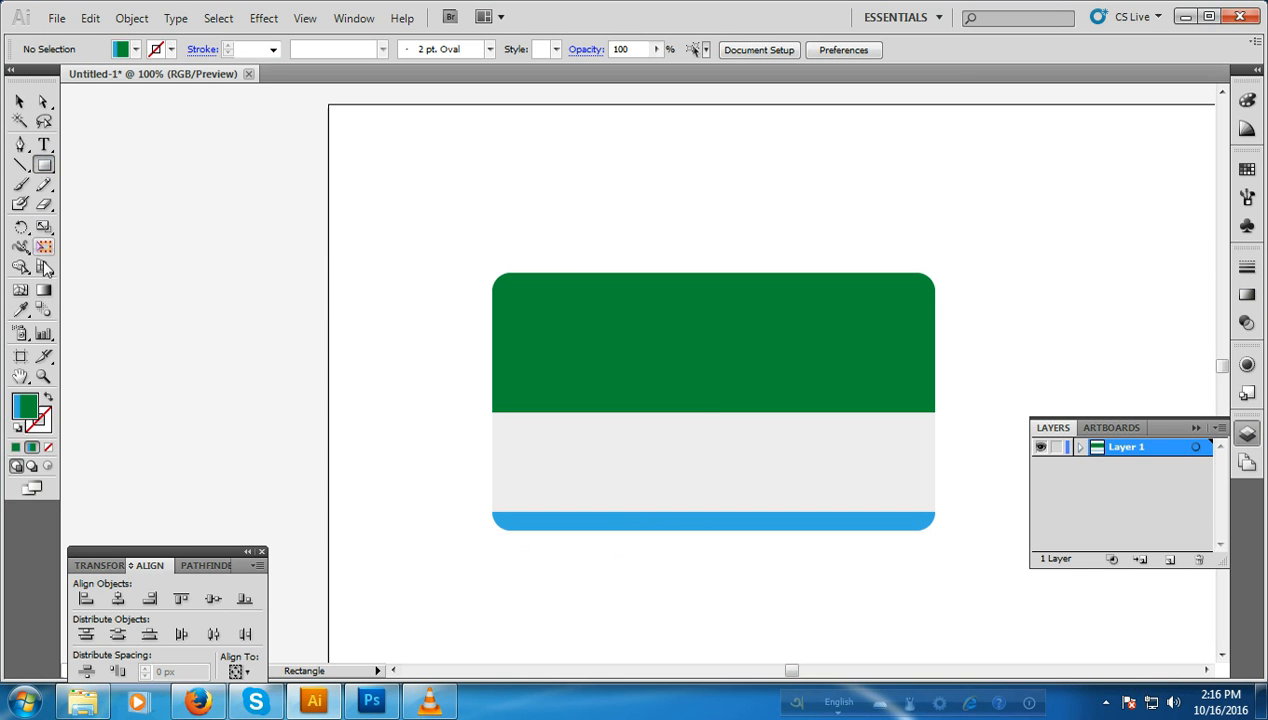
click(28, 408)
click(47, 448)
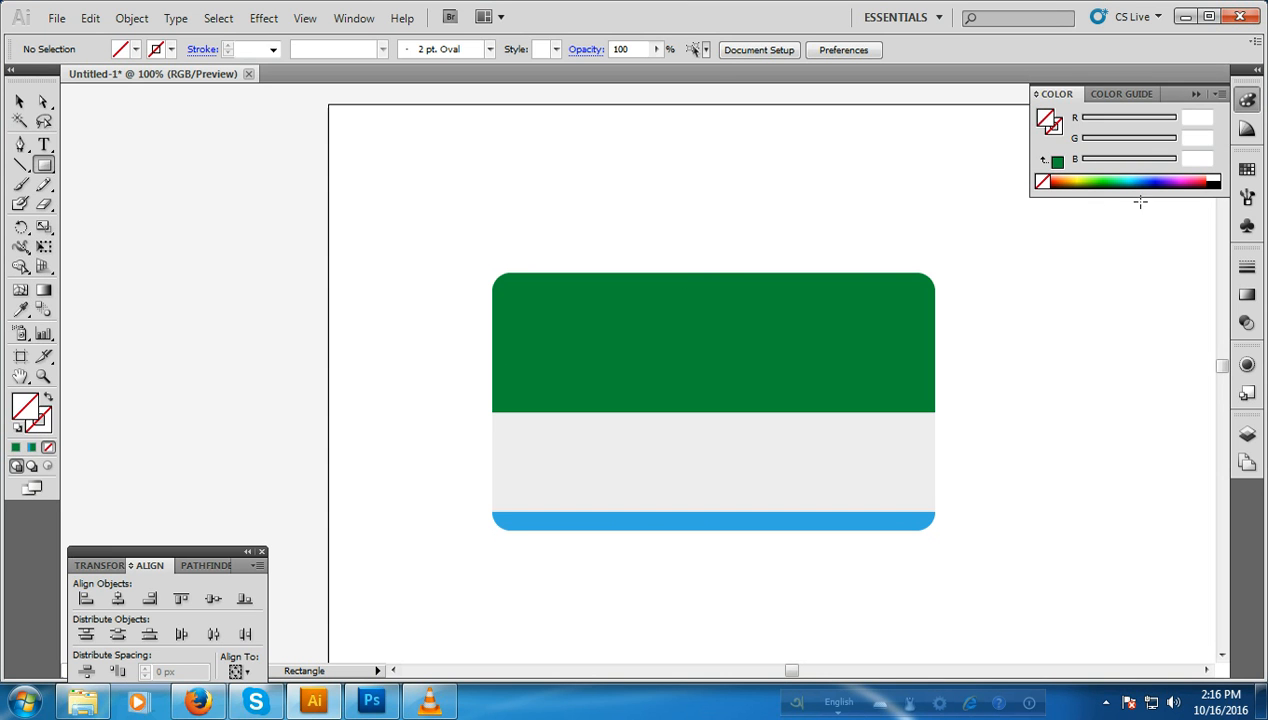
click(1247, 169)
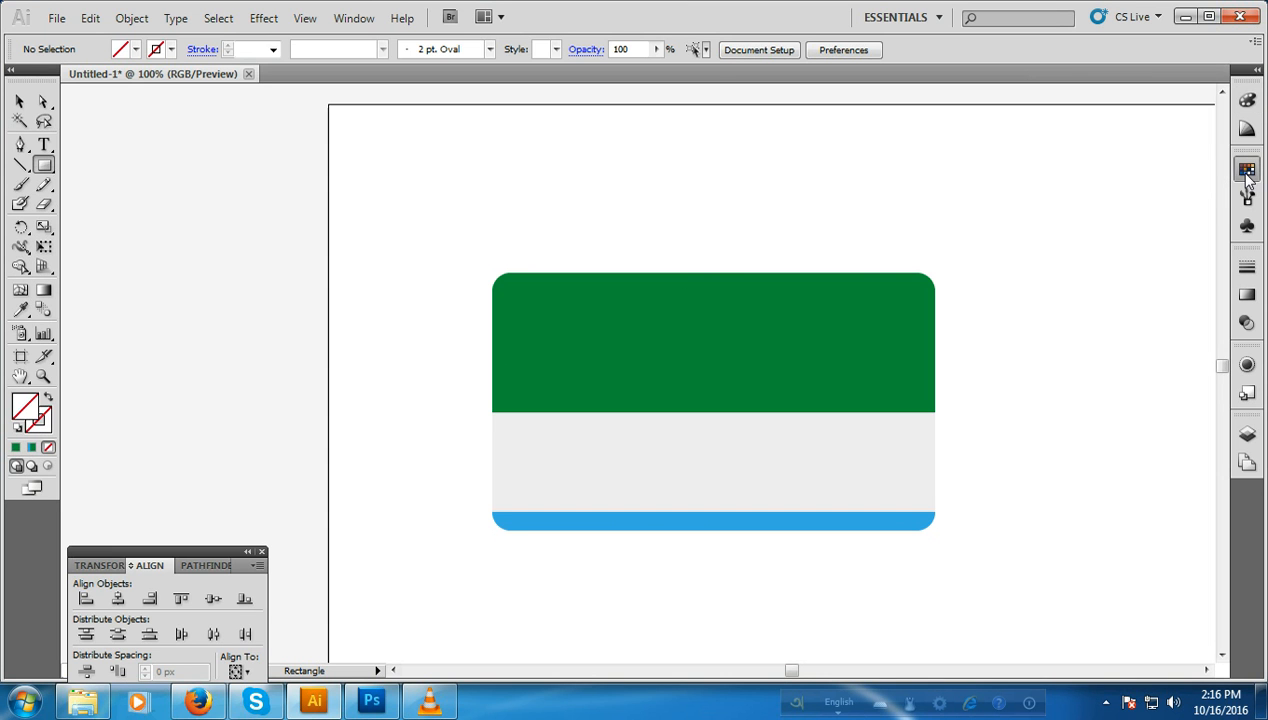
click(38, 428)
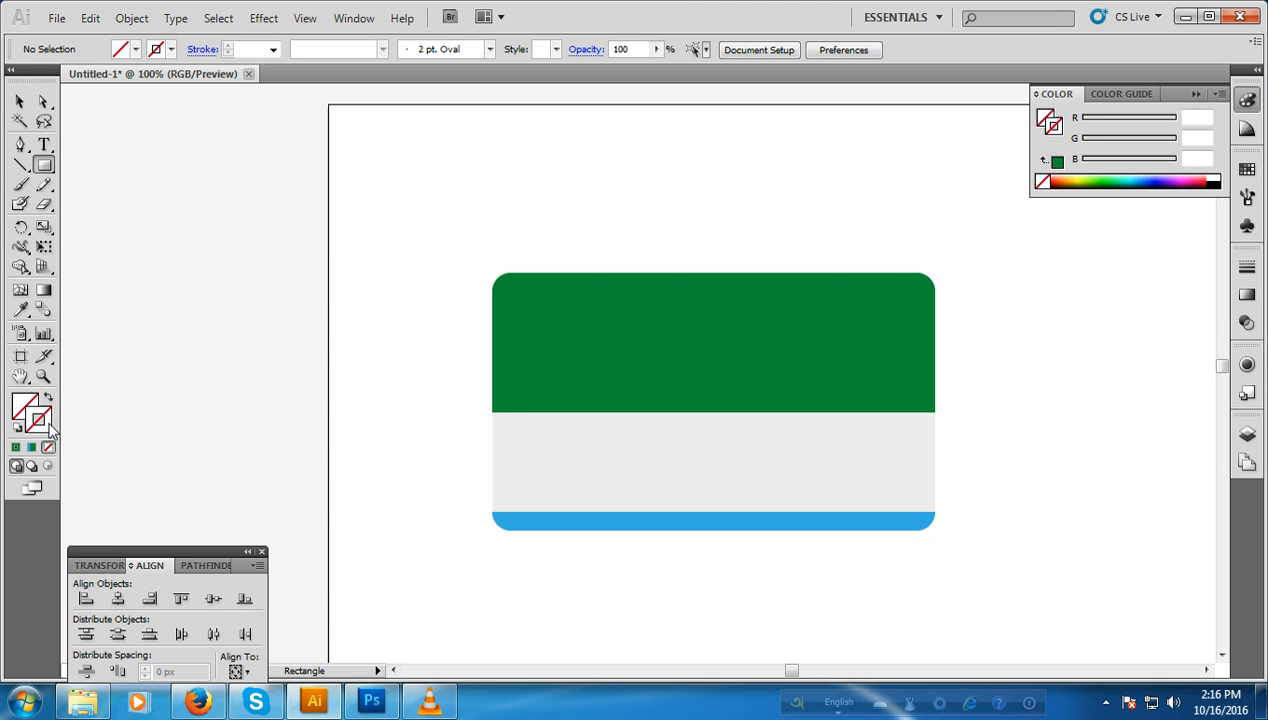
click(1247, 169)
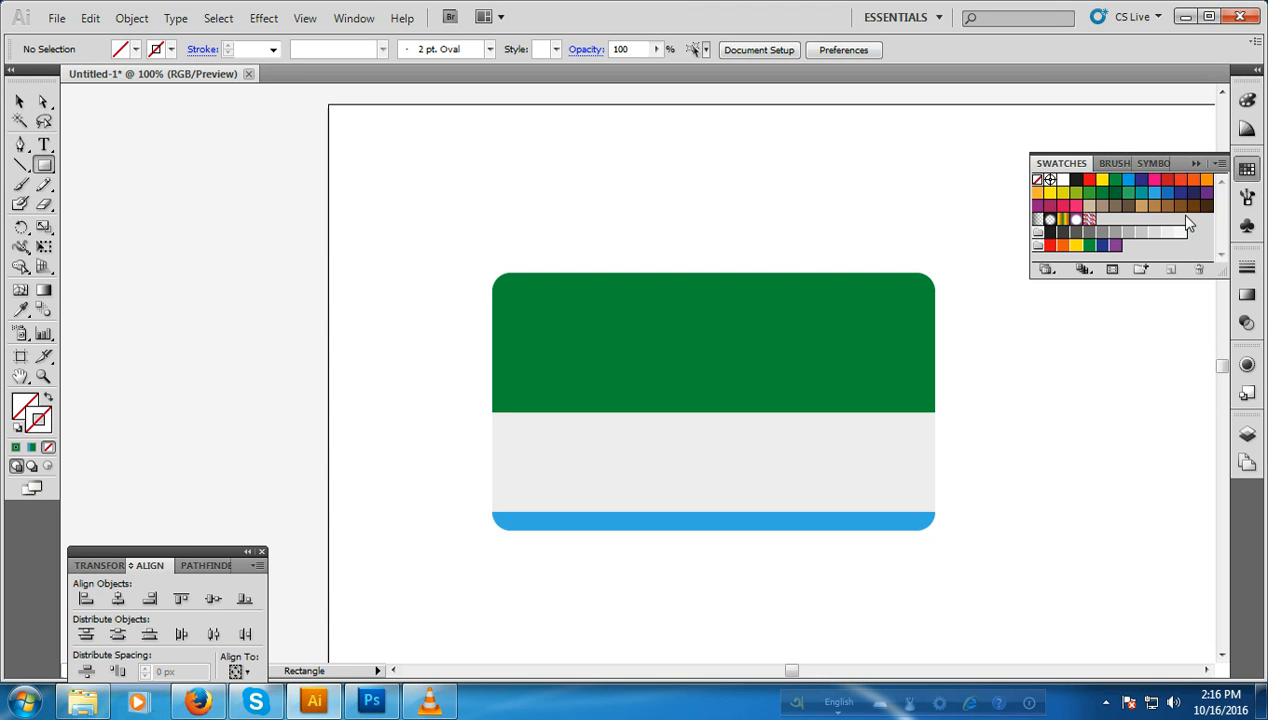
click(1101, 194)
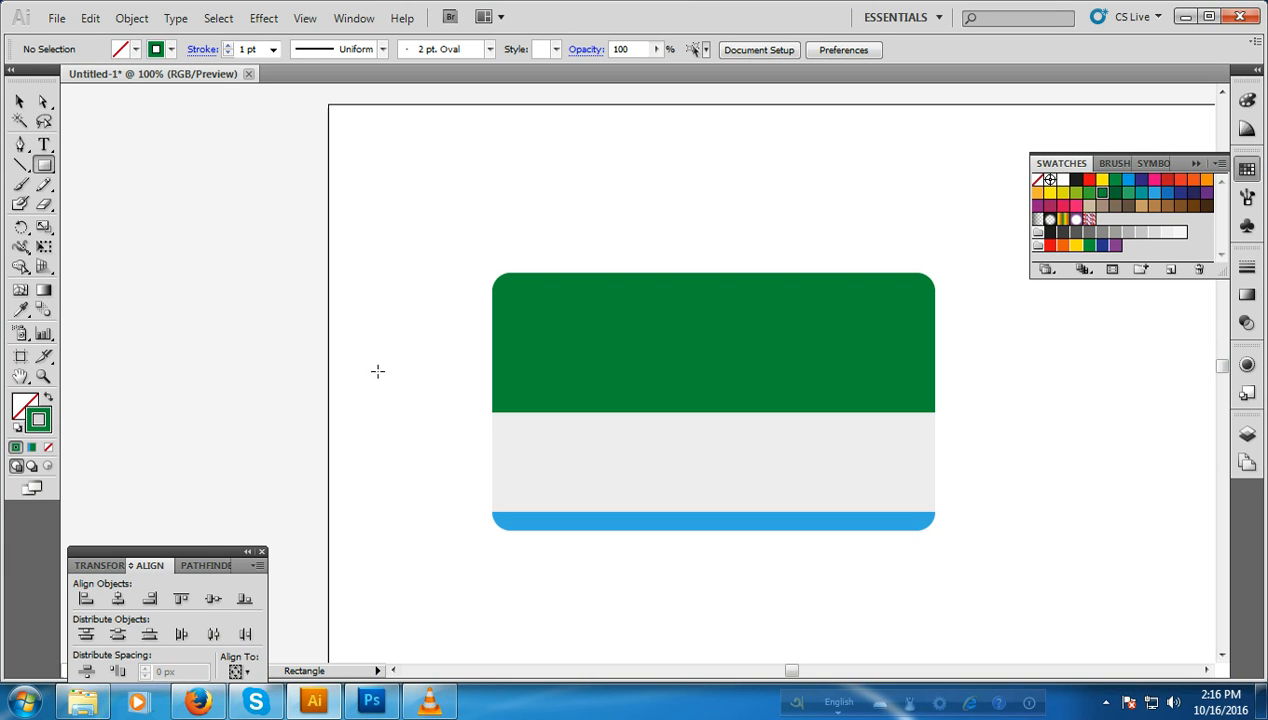
Step: Draw a triangle outline about 133 by 116 px with the Polygon tool and place it beside the card across the artboard edge
drag(44, 166, 86, 226)
drag(194, 234, 258, 268)
click(20, 102)
mouse_move(211, 192)
mouse_down()
mouse_move(384, 350)
mouse_move(316, 333)
mouse_up()
Step: Set the triangle's stroke weight to 18 pt
click(1247, 266)
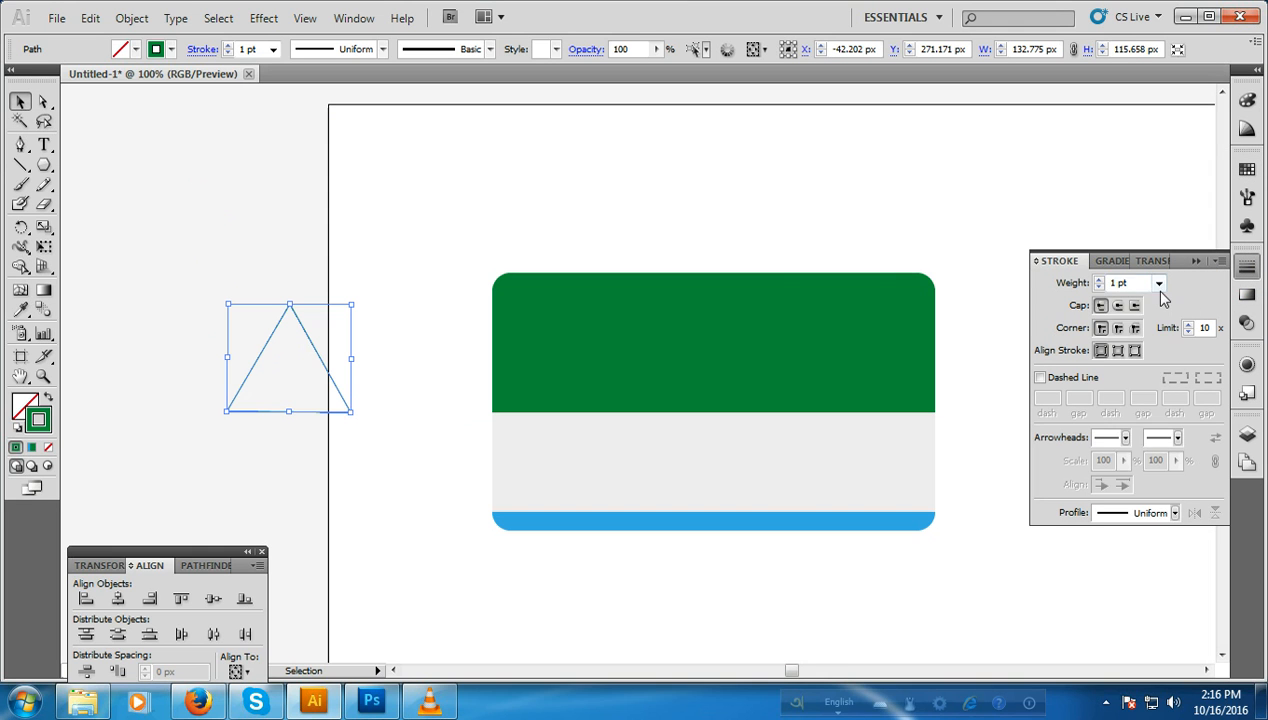
click(1158, 283)
click(1128, 530)
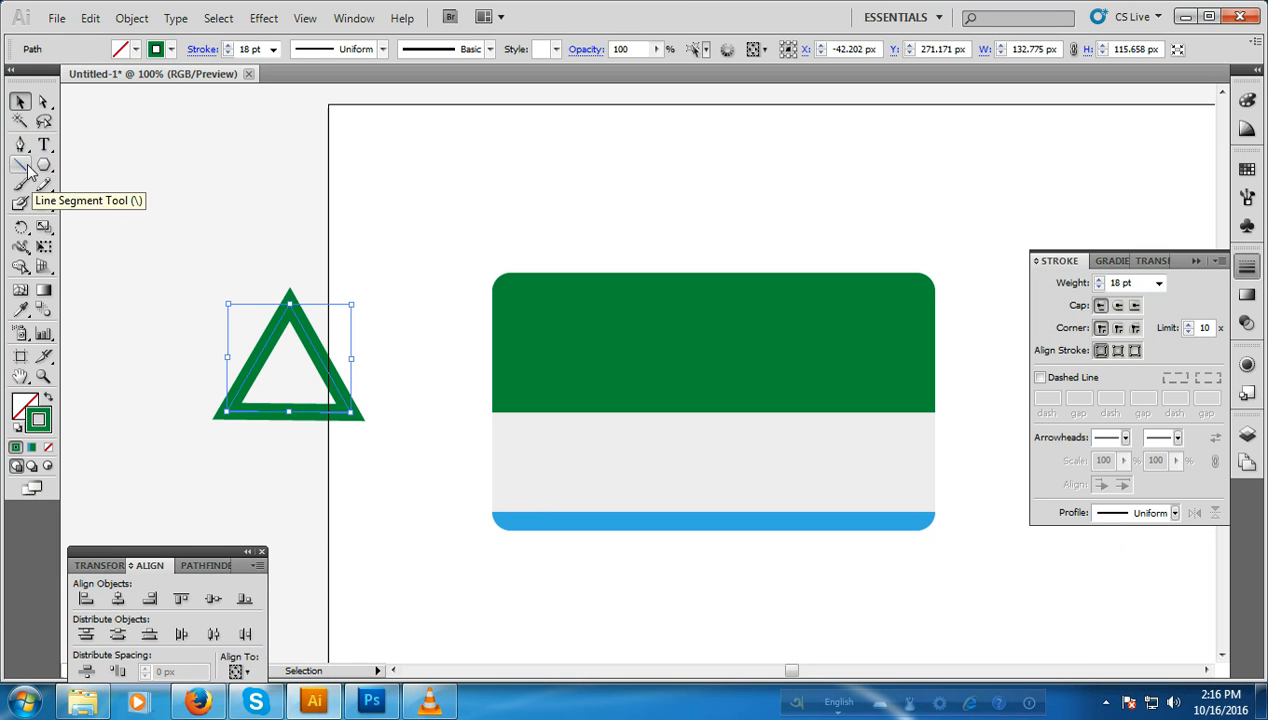
Step: Expand the triangle's fill and stroke into a filled shape
click(21, 147)
click(20, 102)
click(257, 363)
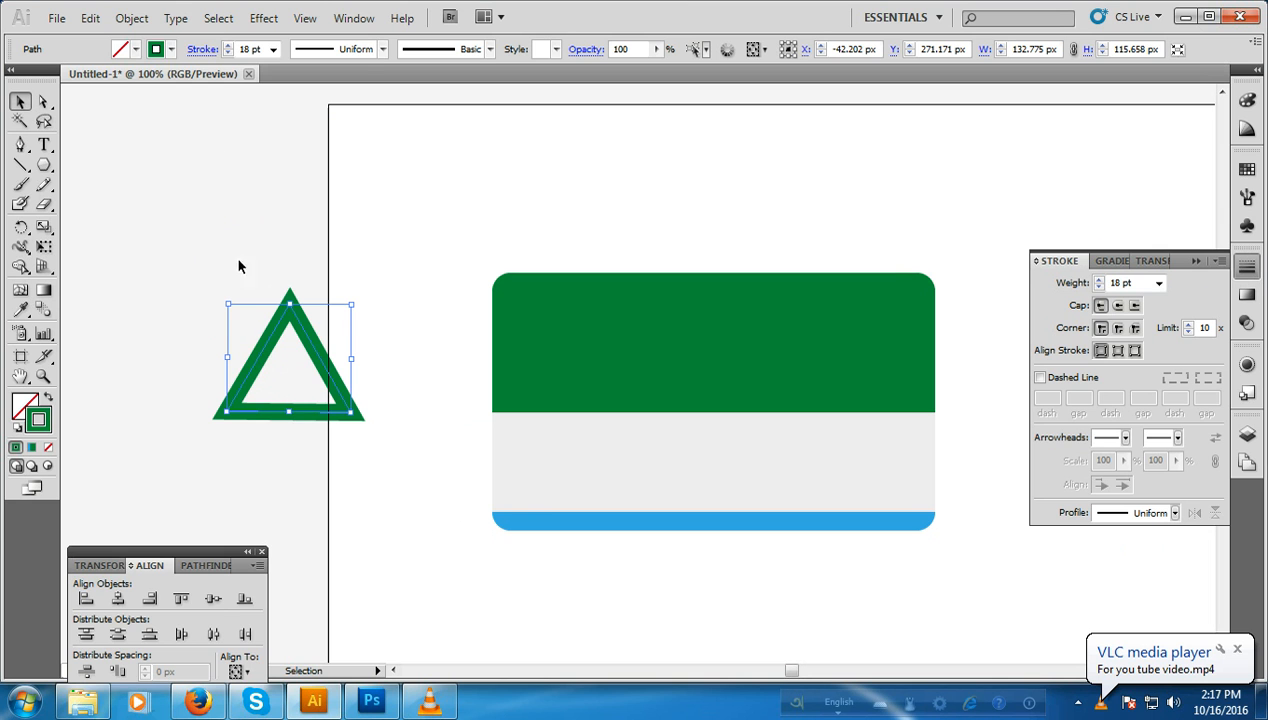
click(134, 22)
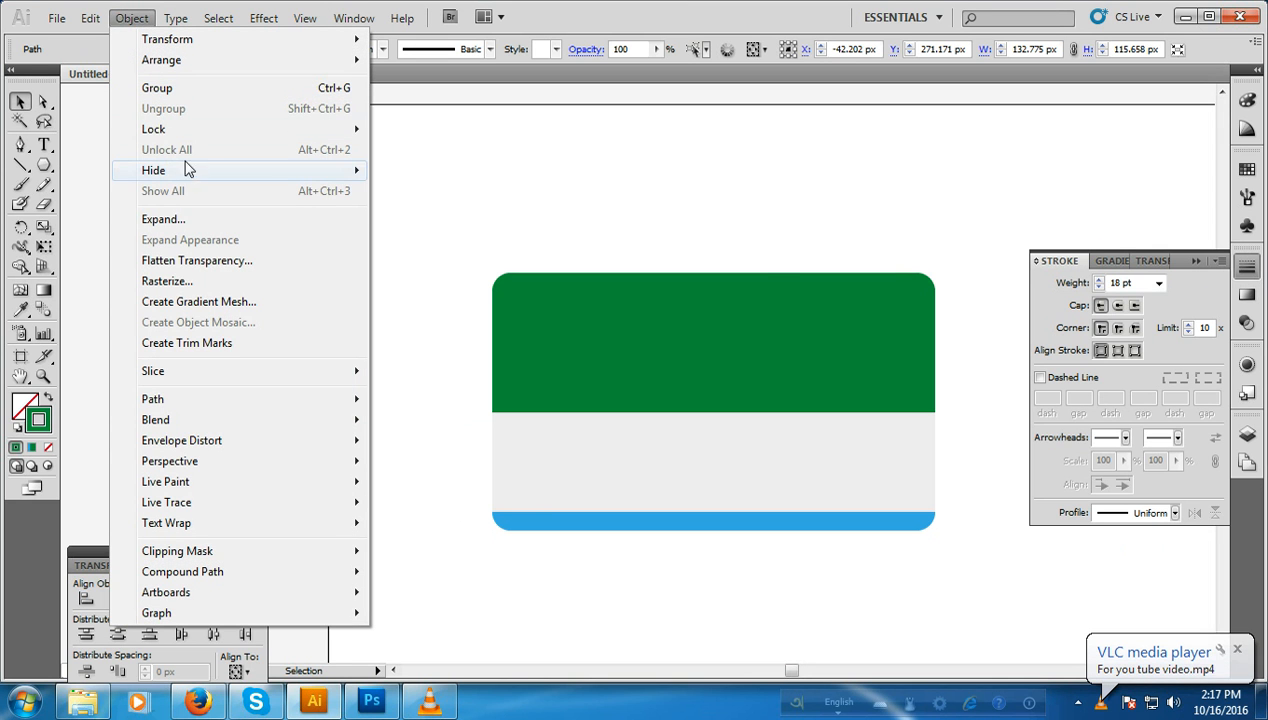
click(190, 220)
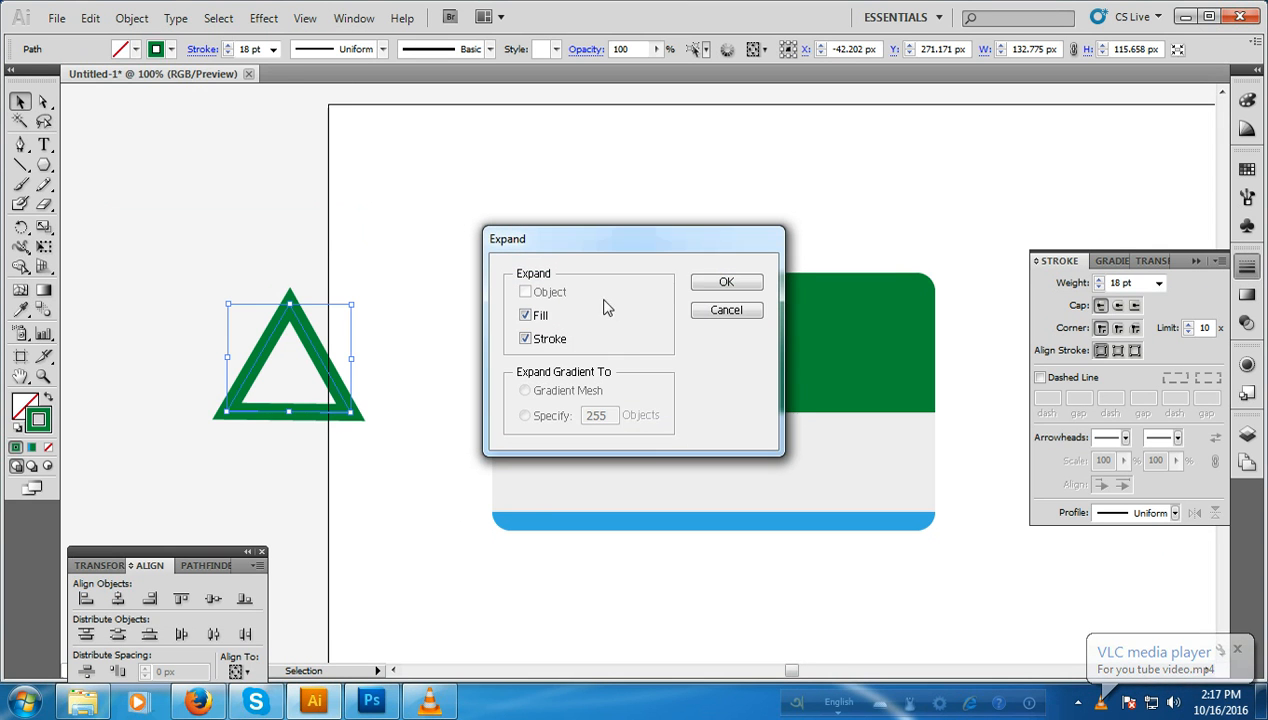
click(722, 280)
Step: Draw a closed shape with the Pen tool over the triangle's lower part, with a curved upper edge sloping down past its base
click(20, 145)
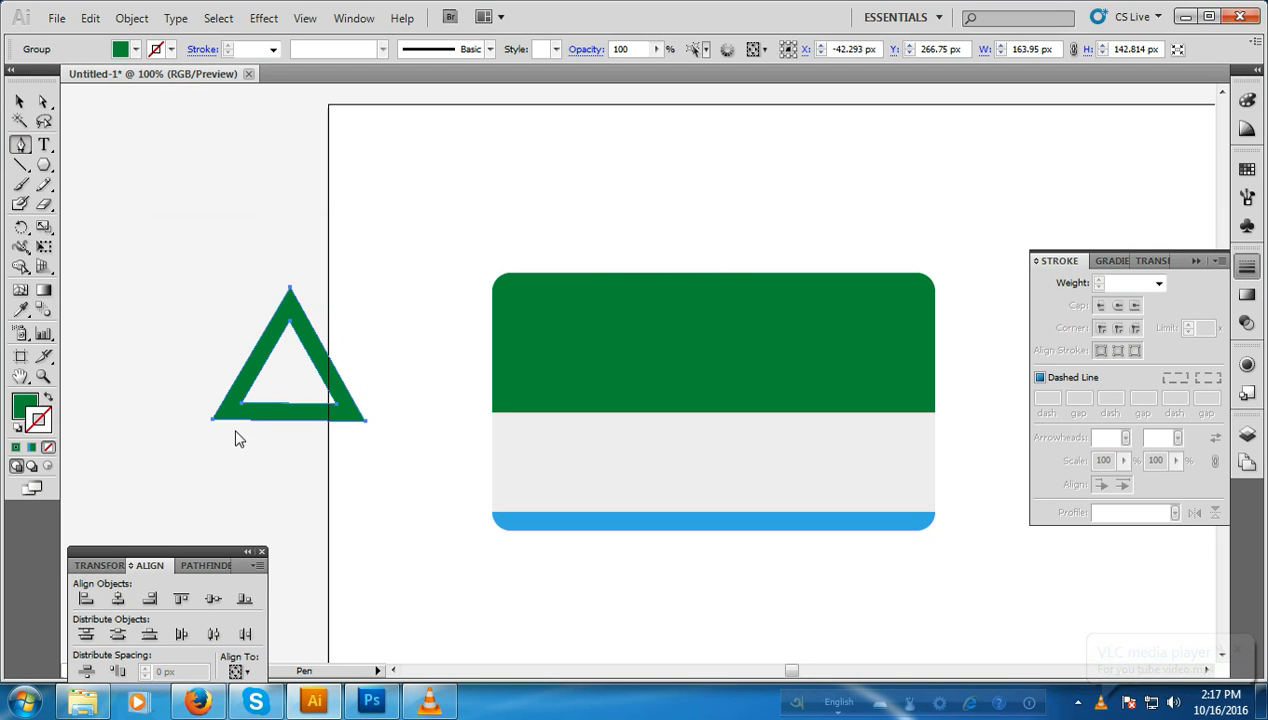
click(229, 348)
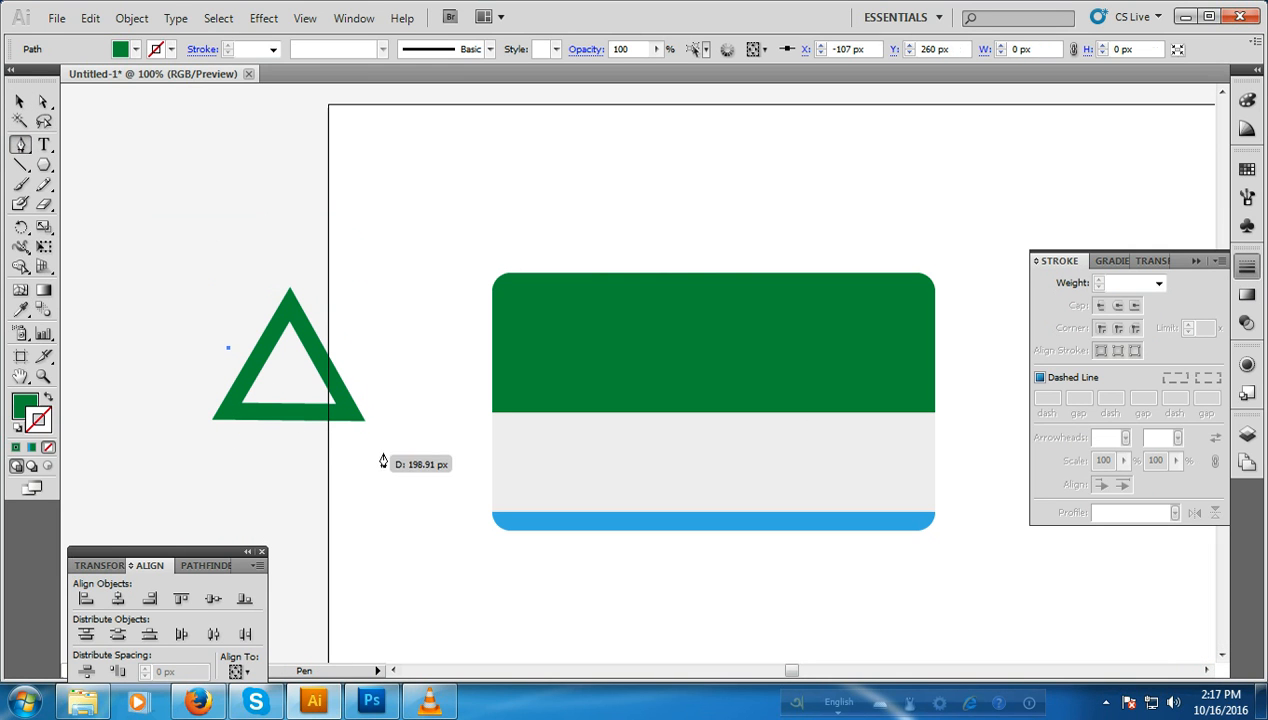
drag(388, 411, 467, 483)
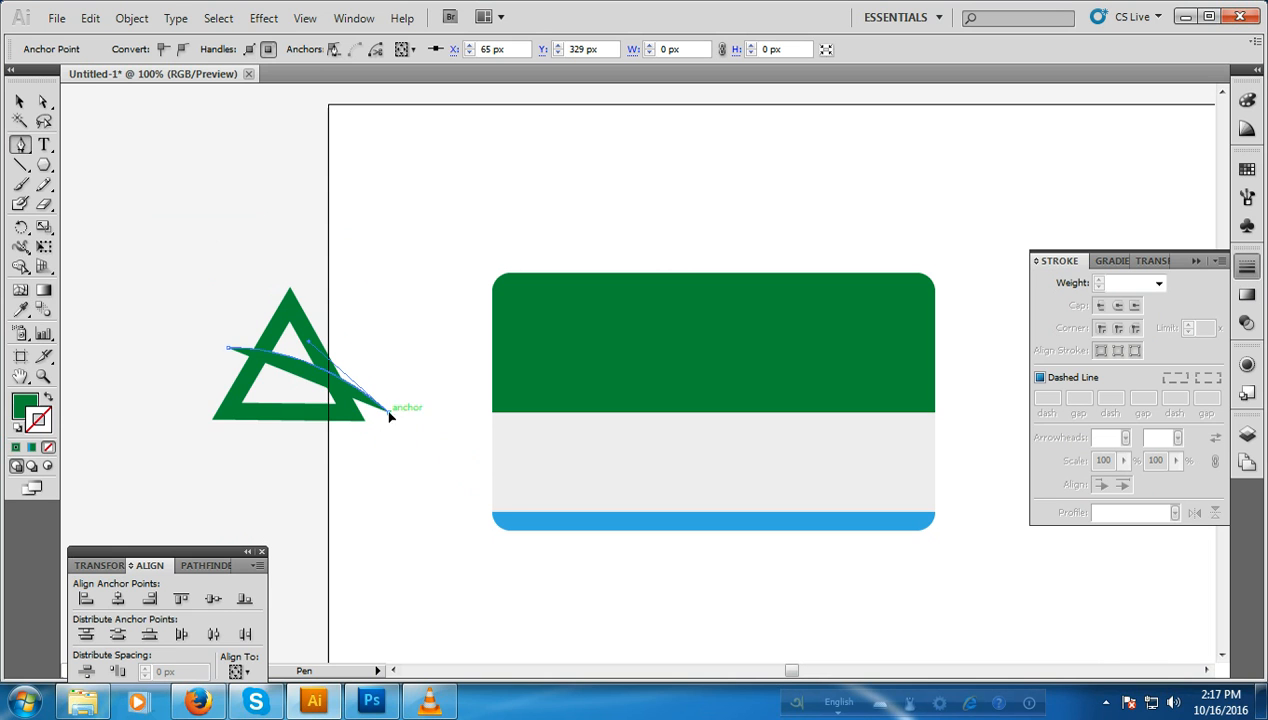
click(335, 455)
click(192, 453)
click(169, 373)
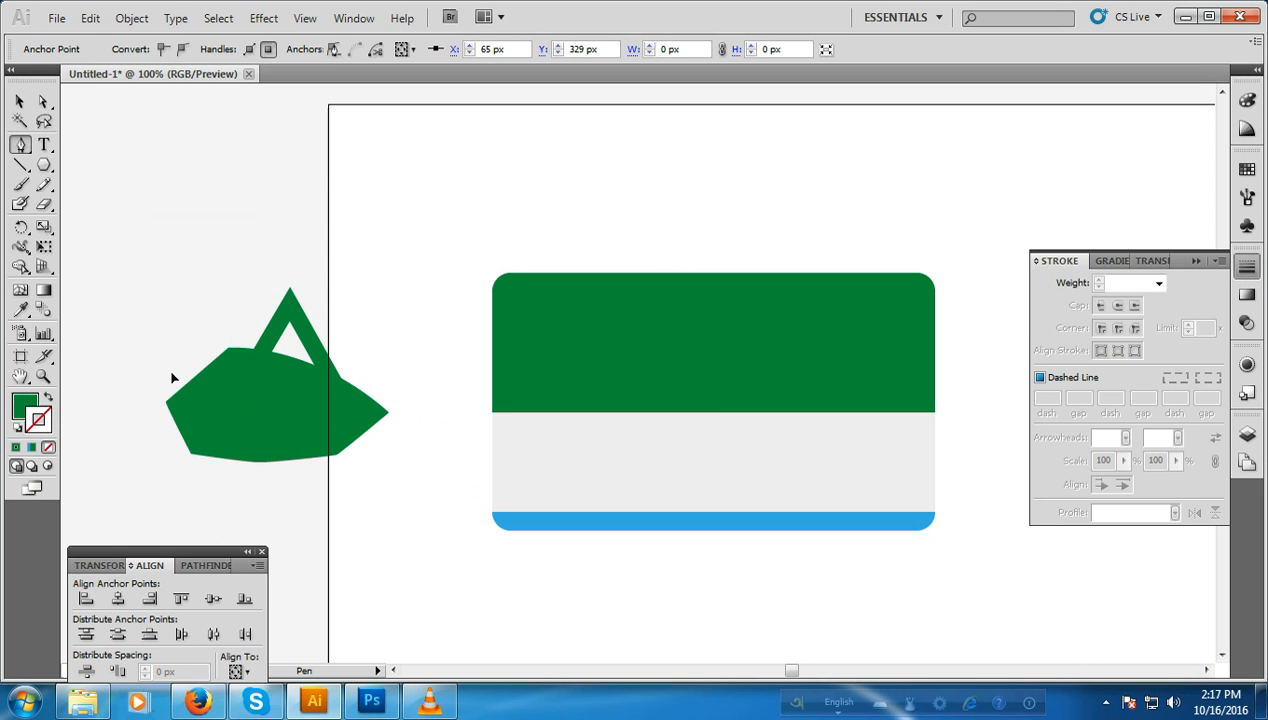
click(230, 349)
Step: Cut the curved Pen shape out of the green triangle with Minus Front, keeping only the triangle's upper part
click(20, 101)
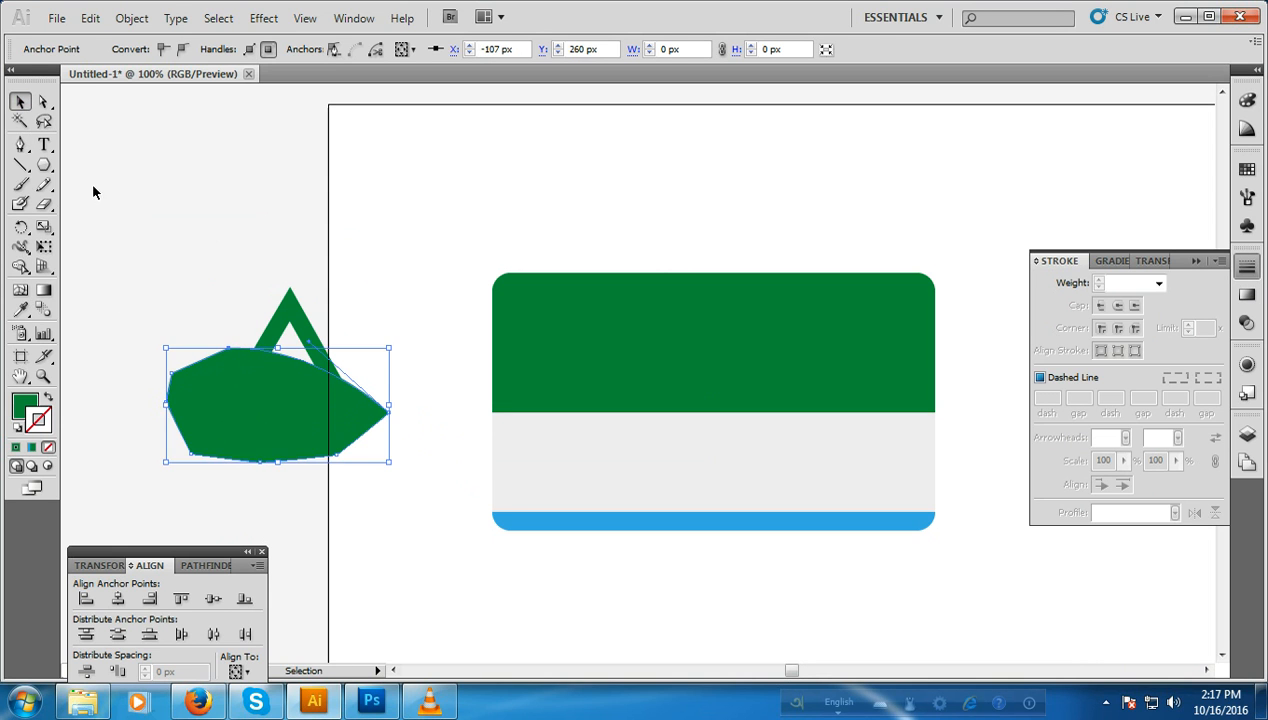
click(136, 248)
drag(136, 248, 326, 472)
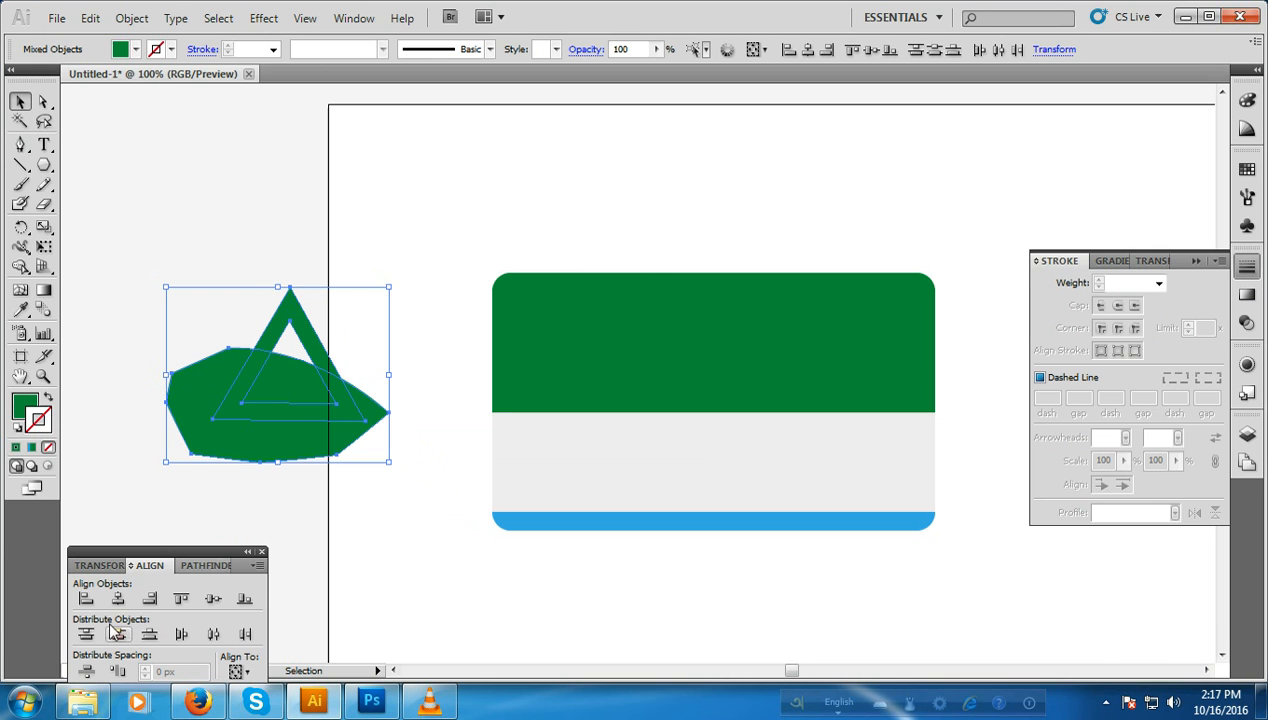
click(203, 566)
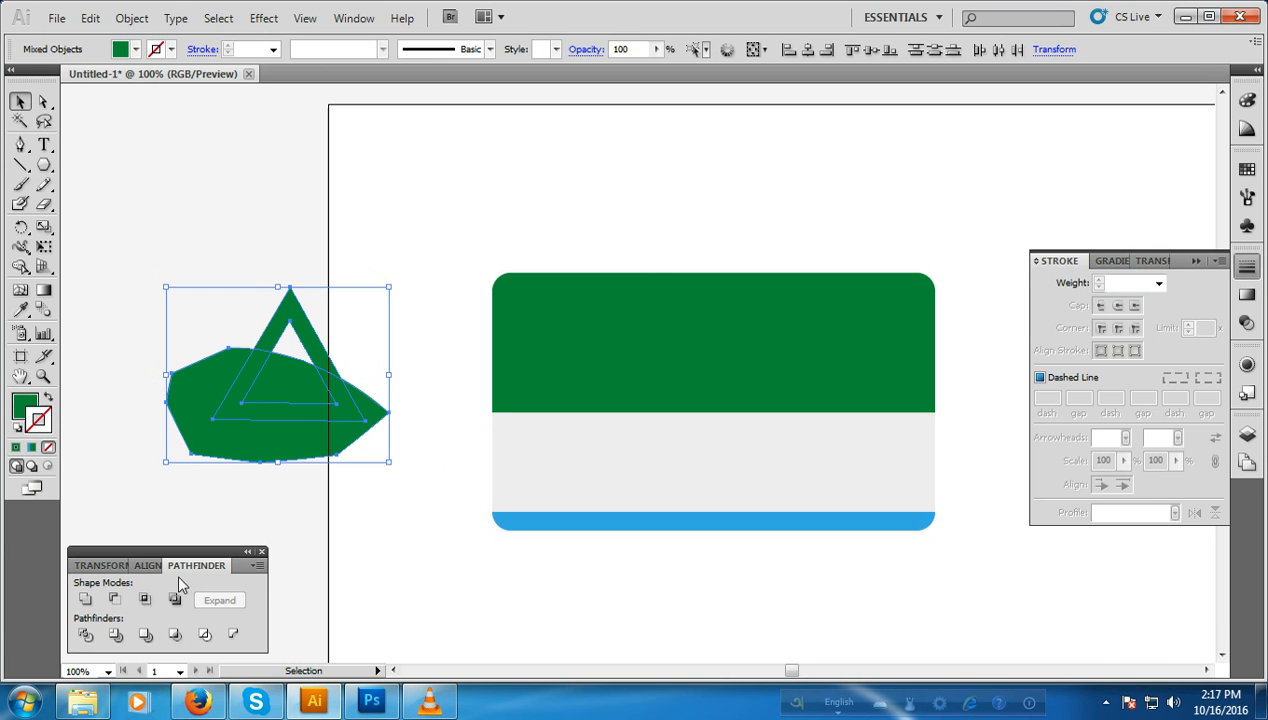
click(115, 600)
click(327, 510)
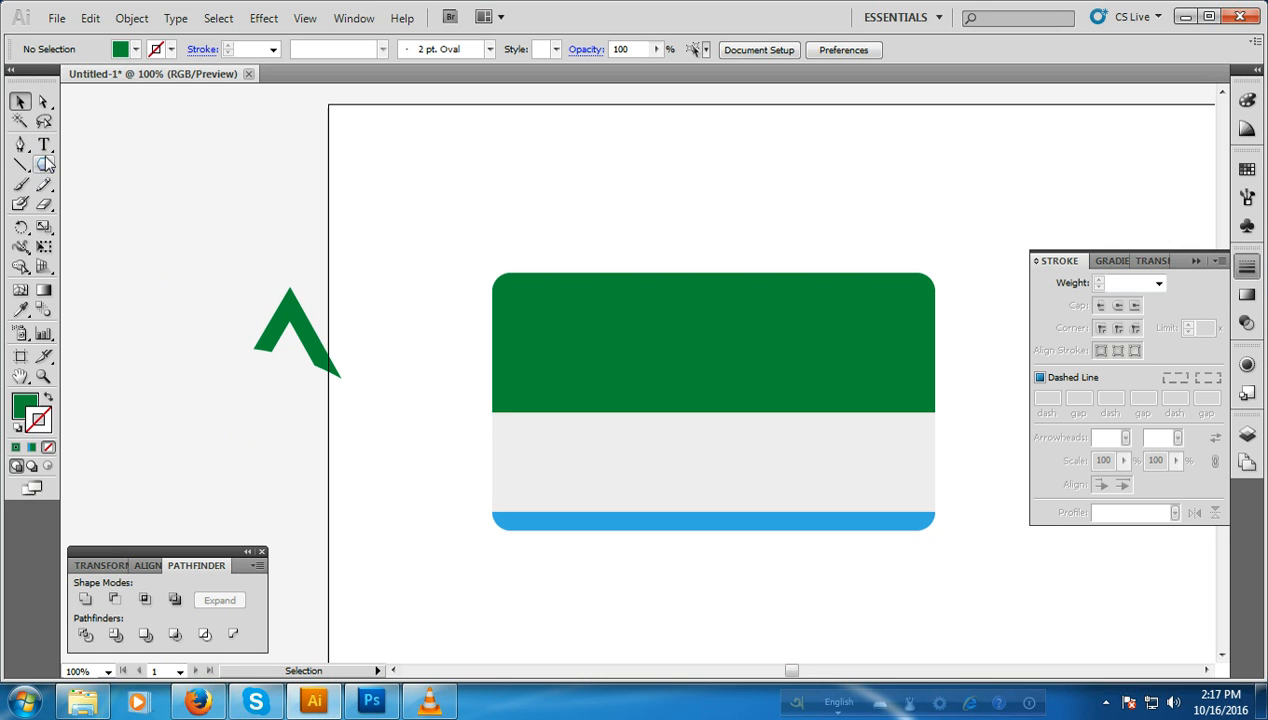
Step: Draw a vertical line about 54 px long with the Pen tool at the triangle's right arm and set its stroke weight to 18 pt
click(44, 166)
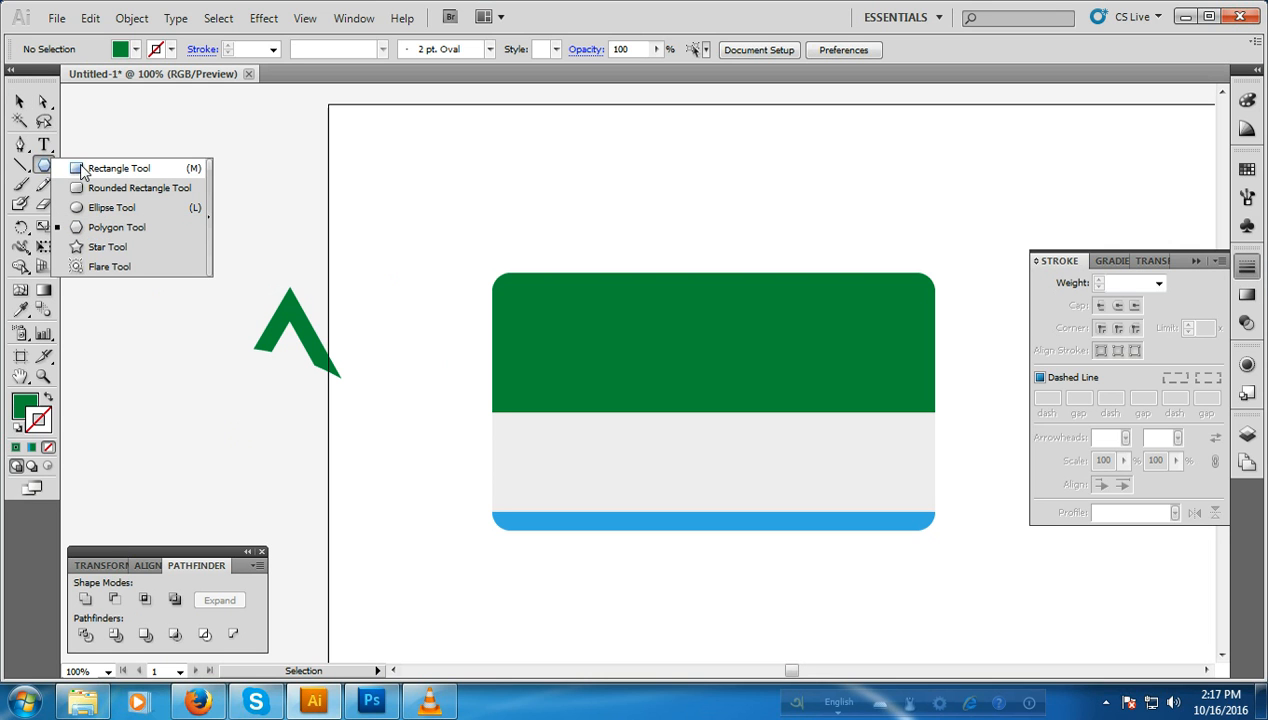
click(83, 170)
click(20, 145)
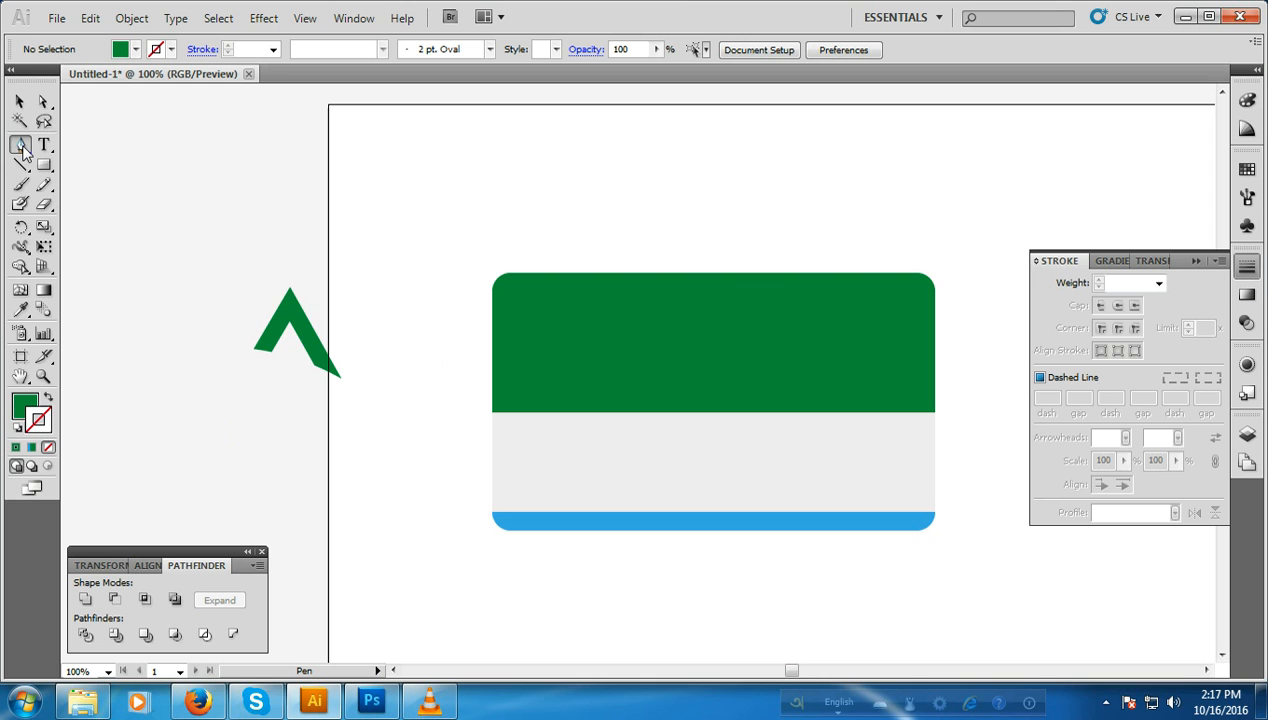
click(317, 297)
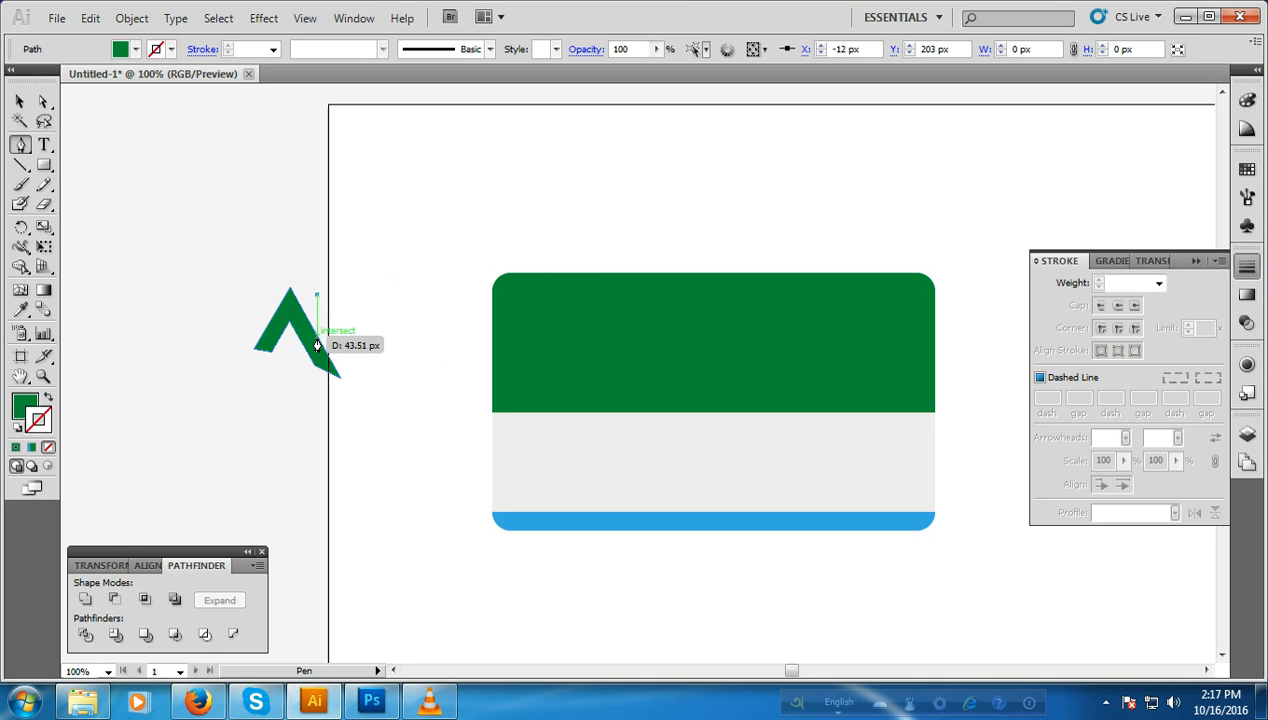
click(317, 350)
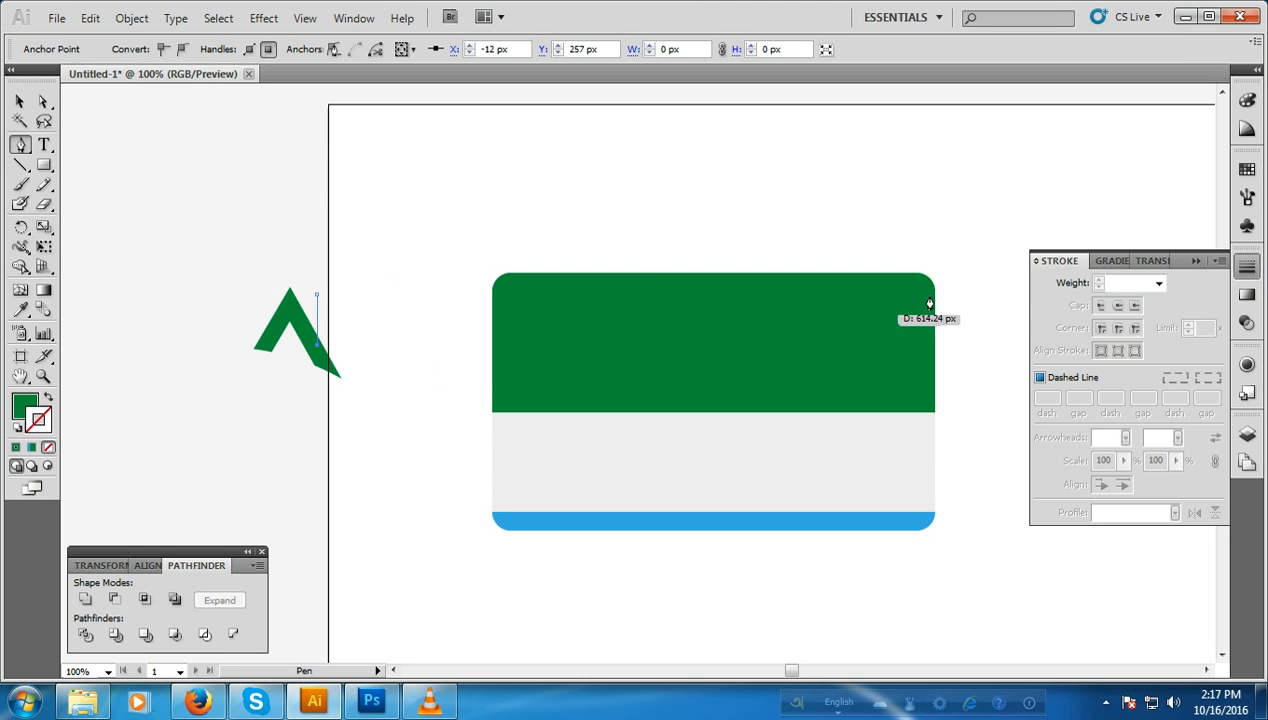
click(1158, 283)
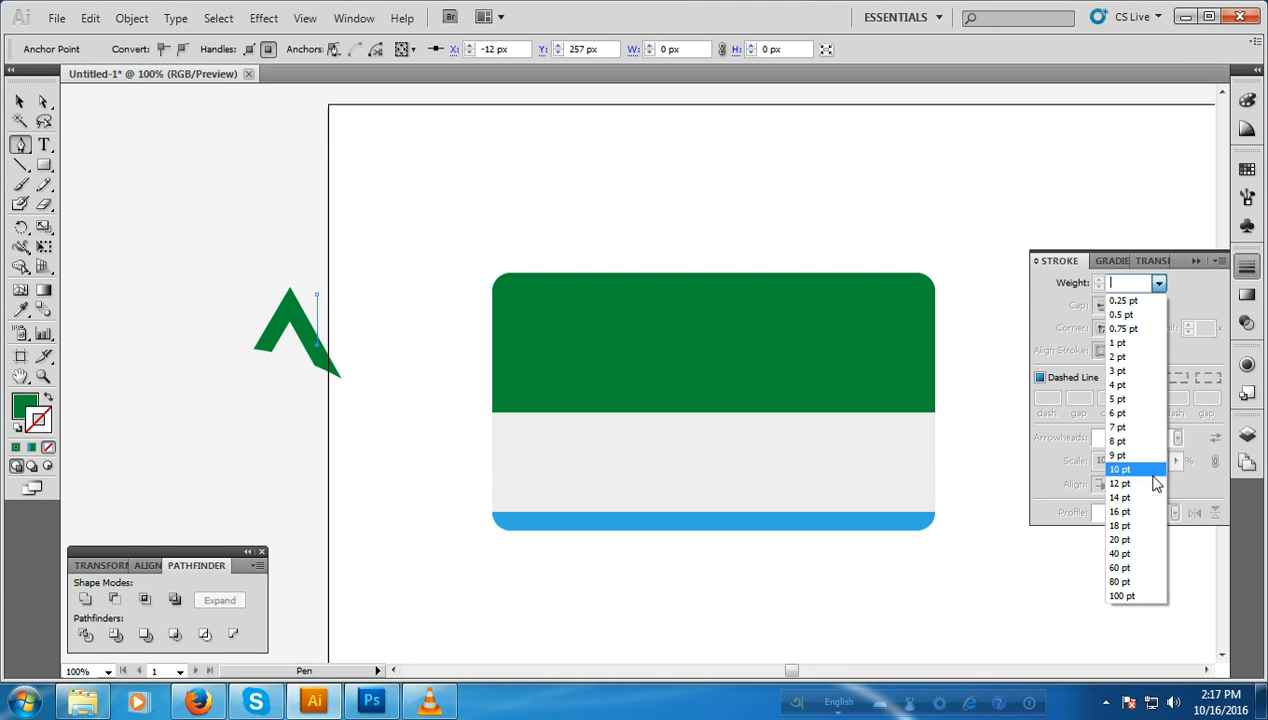
click(1135, 525)
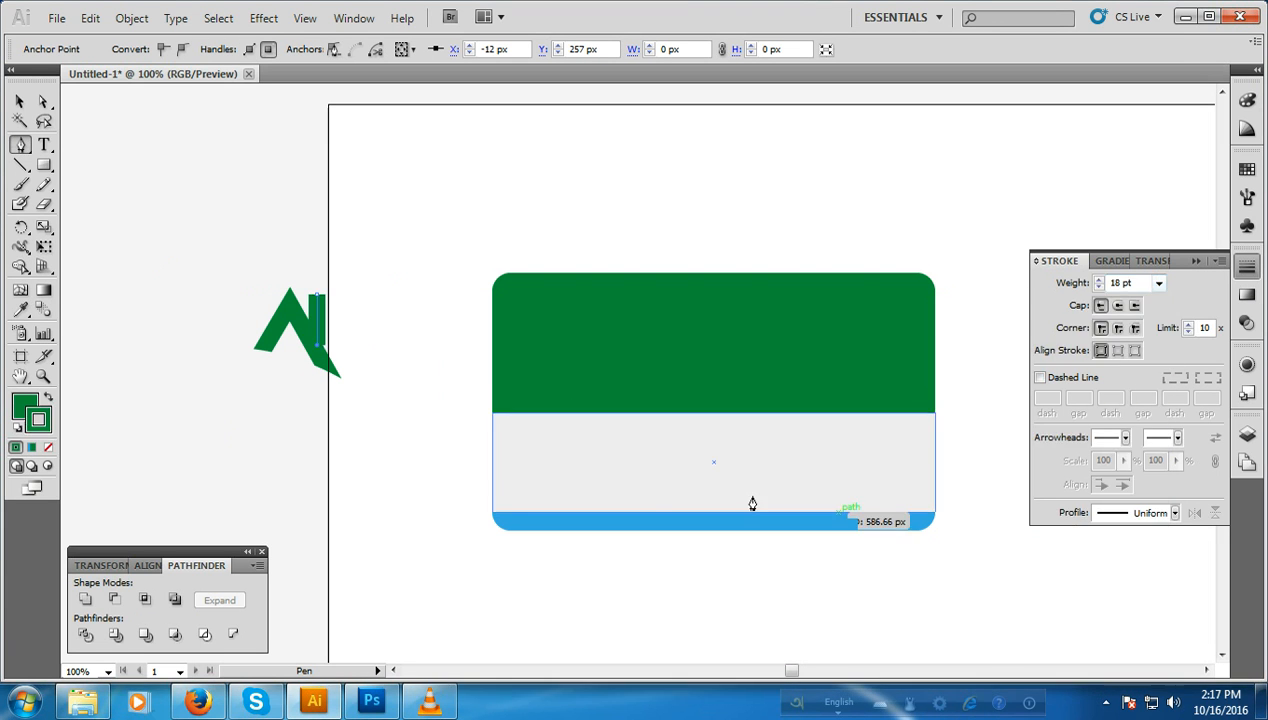
Step: Expand the vertical line's fill and stroke into a filled bar
click(131, 18)
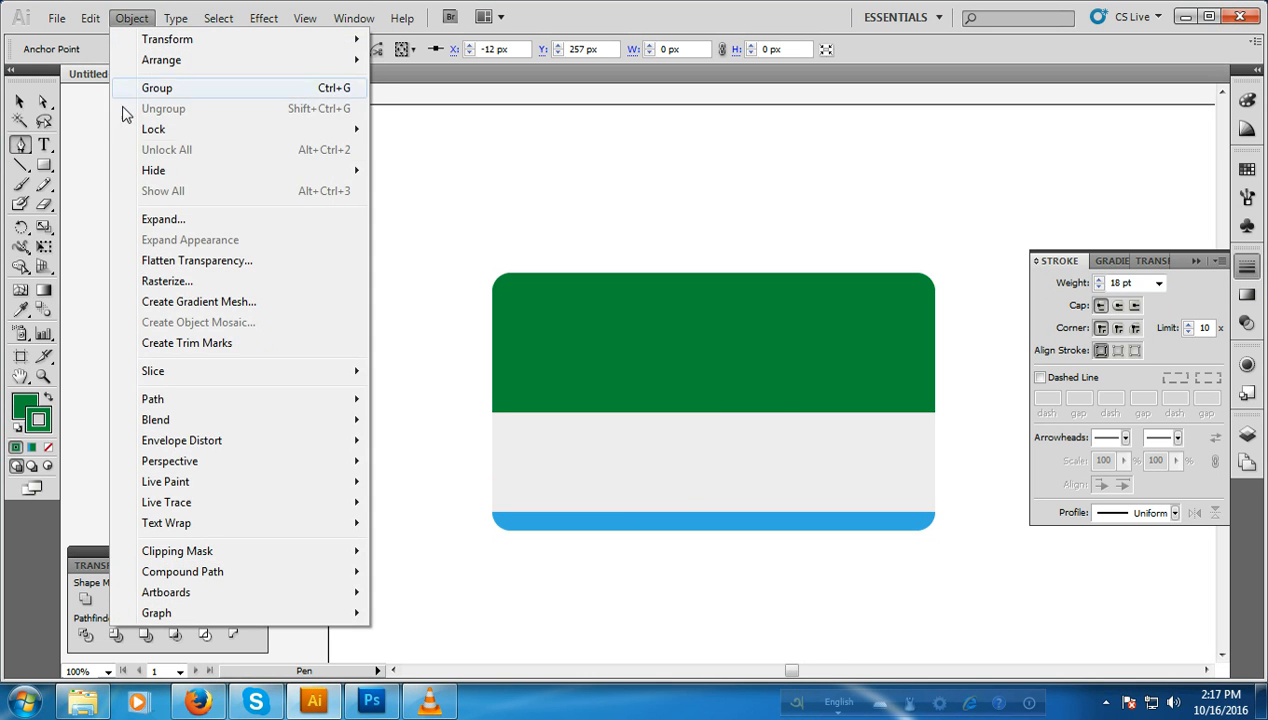
click(162, 219)
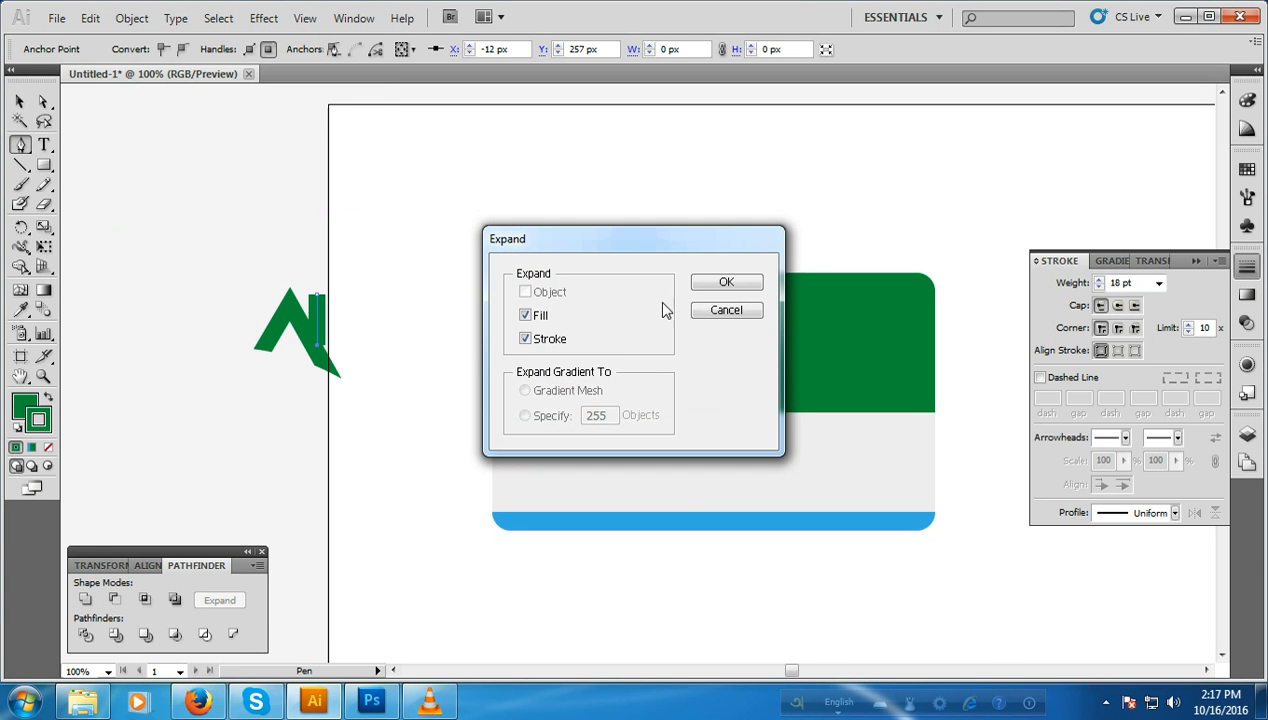
click(728, 283)
click(20, 102)
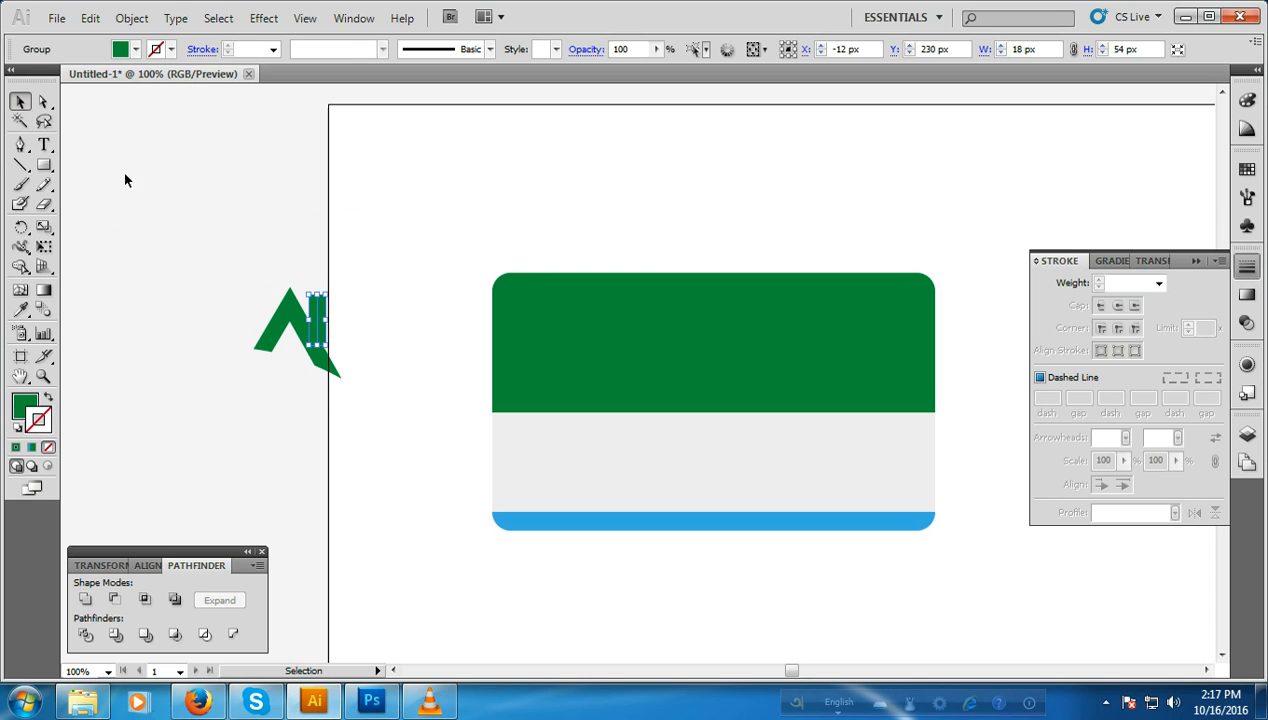
Step: Nudge the vertical bar left and down onto the right arm, and stretch its upper end to the height of the triangle's peak
key(Left)
key(Down)
key(Down)
key(Down)
click(353, 232)
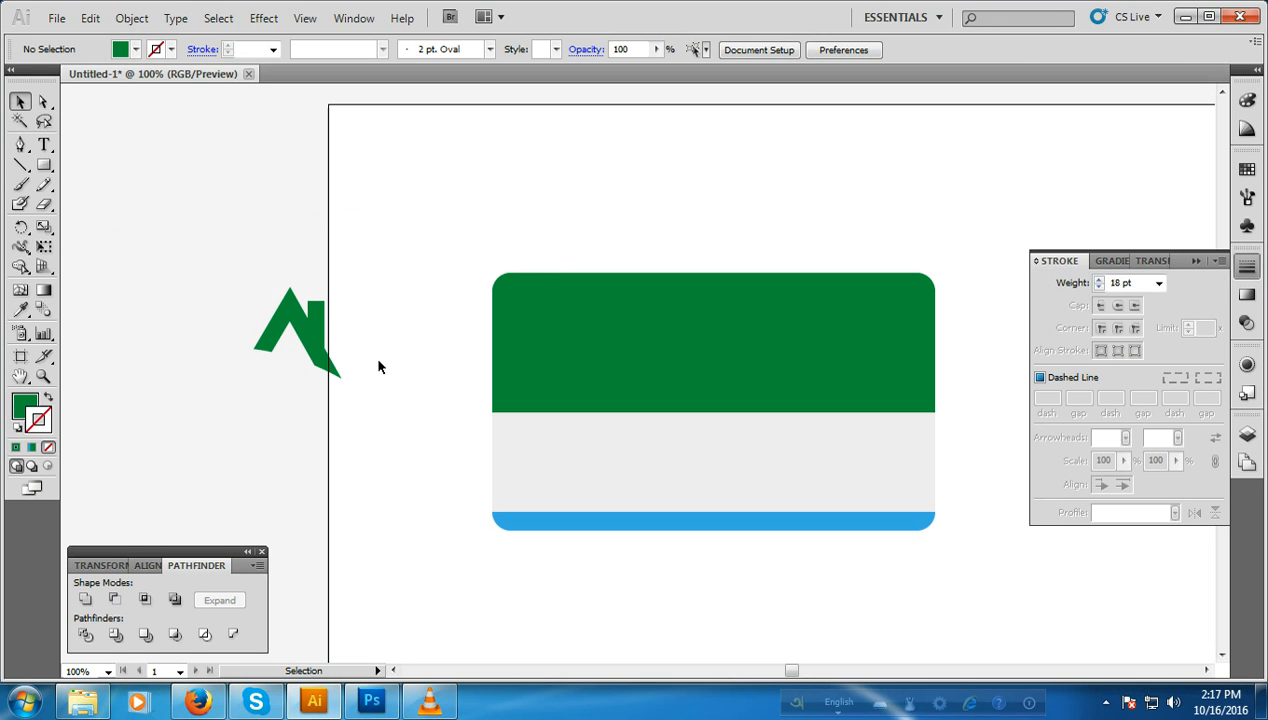
drag(170, 251, 355, 397)
click(368, 314)
click(314, 316)
drag(316, 302, 315, 287)
click(365, 286)
Step: Unite the vertical bar and the cut triangle into a single shape
drag(252, 256, 344, 354)
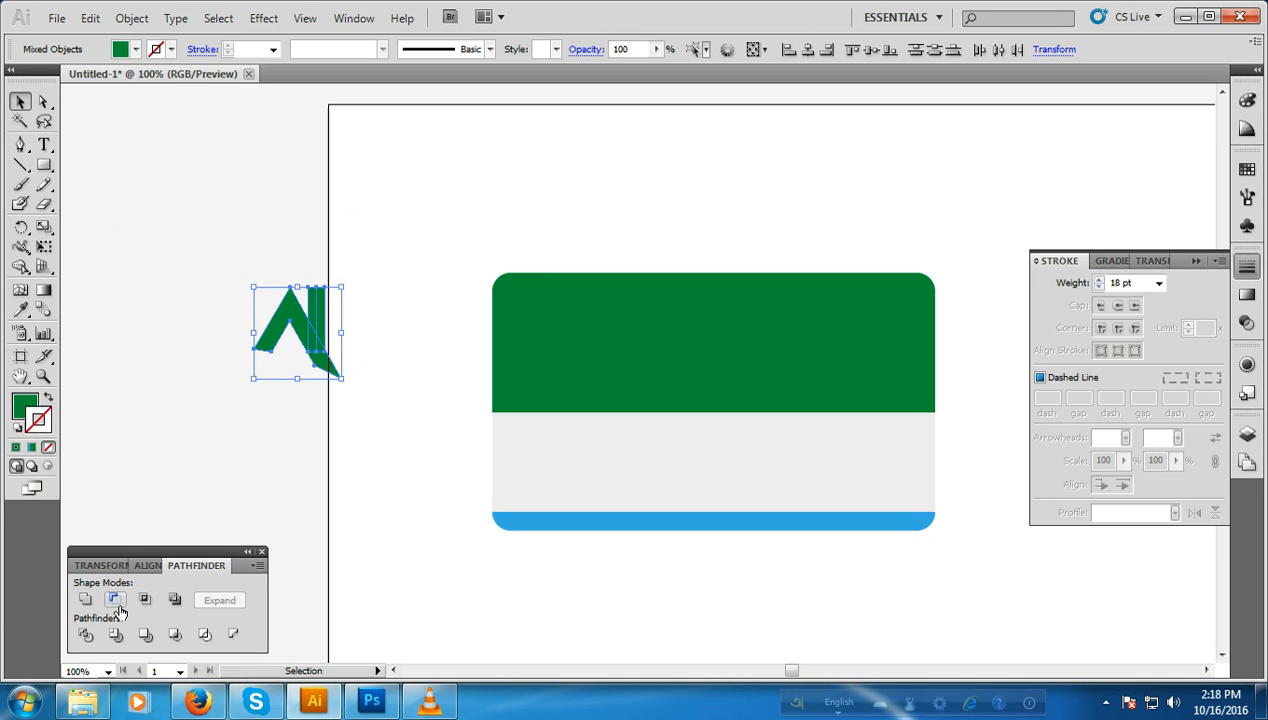
click(84, 601)
click(329, 491)
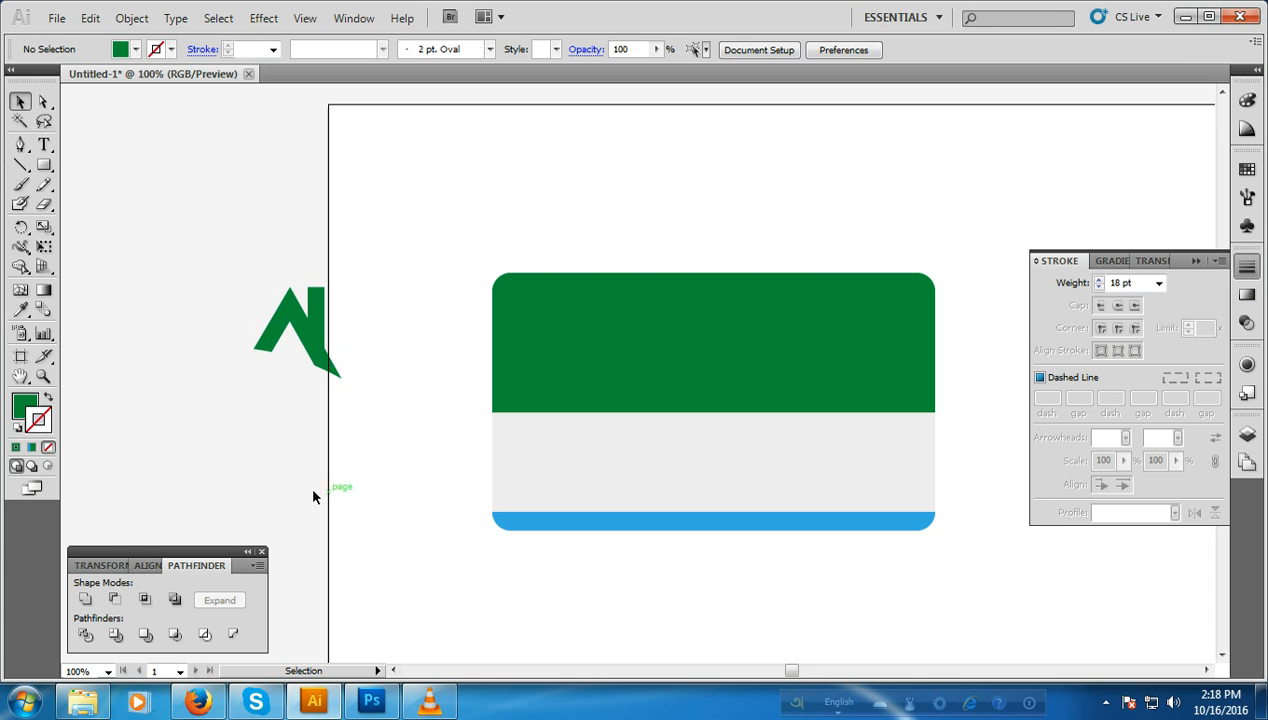
Step: Draw a circle about 77 px in diameter with the Ellipse tool over the upper part of the green logo shape
click(20, 144)
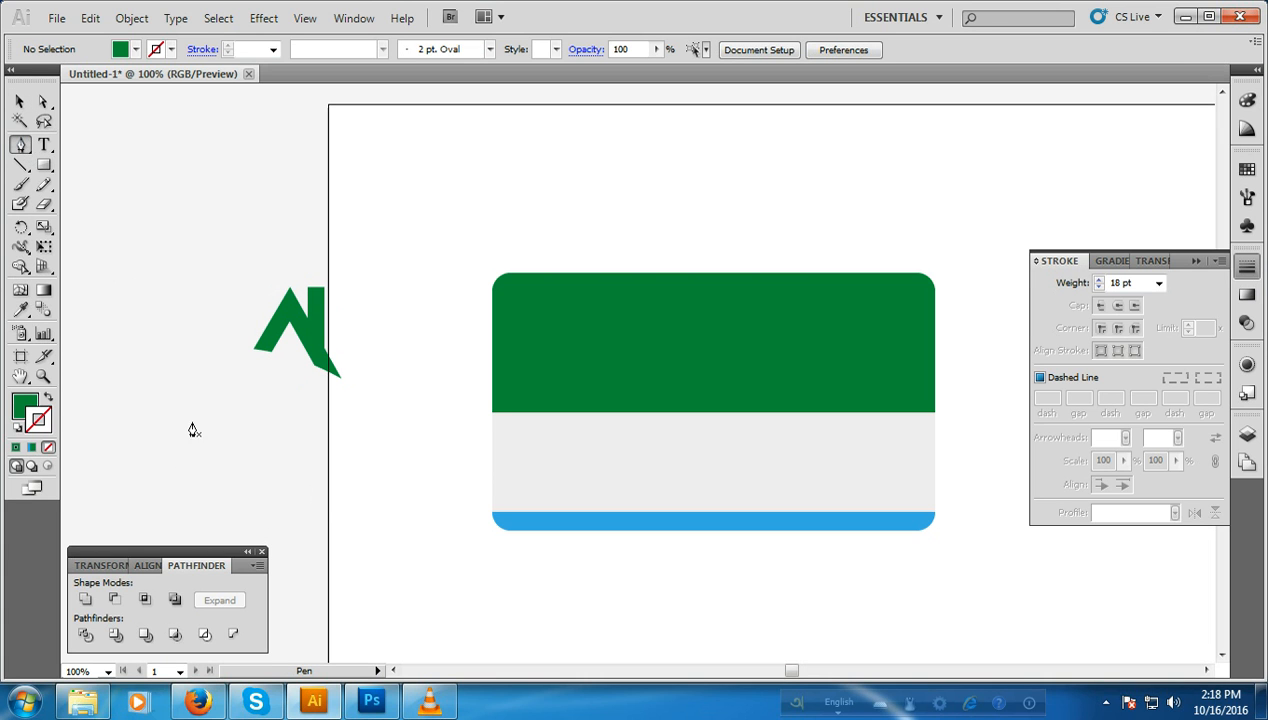
drag(43, 165, 97, 215)
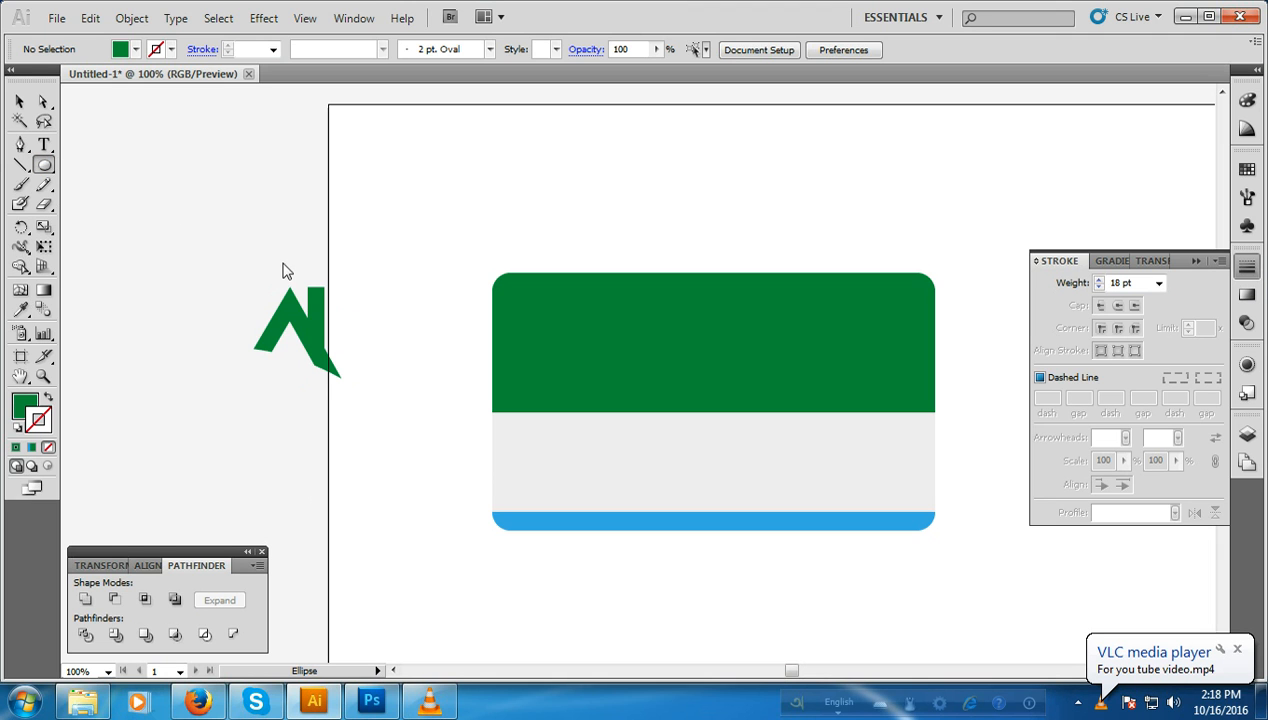
drag(291, 280, 343, 350)
key(Left)
key(Left)
key(Left)
key(Left)
key(Left)
key(Left)
key(Left)
key(Left)
key(Left)
click(21, 104)
click(1247, 170)
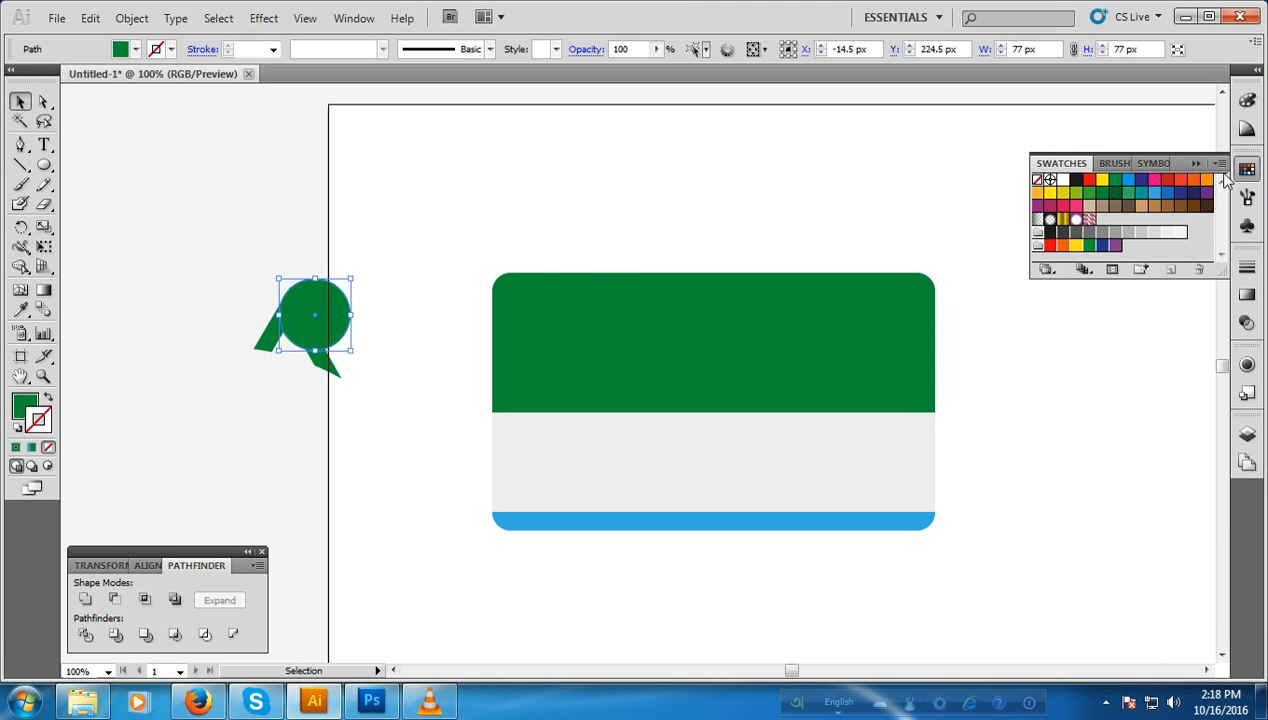
key(x)
click(1089, 180)
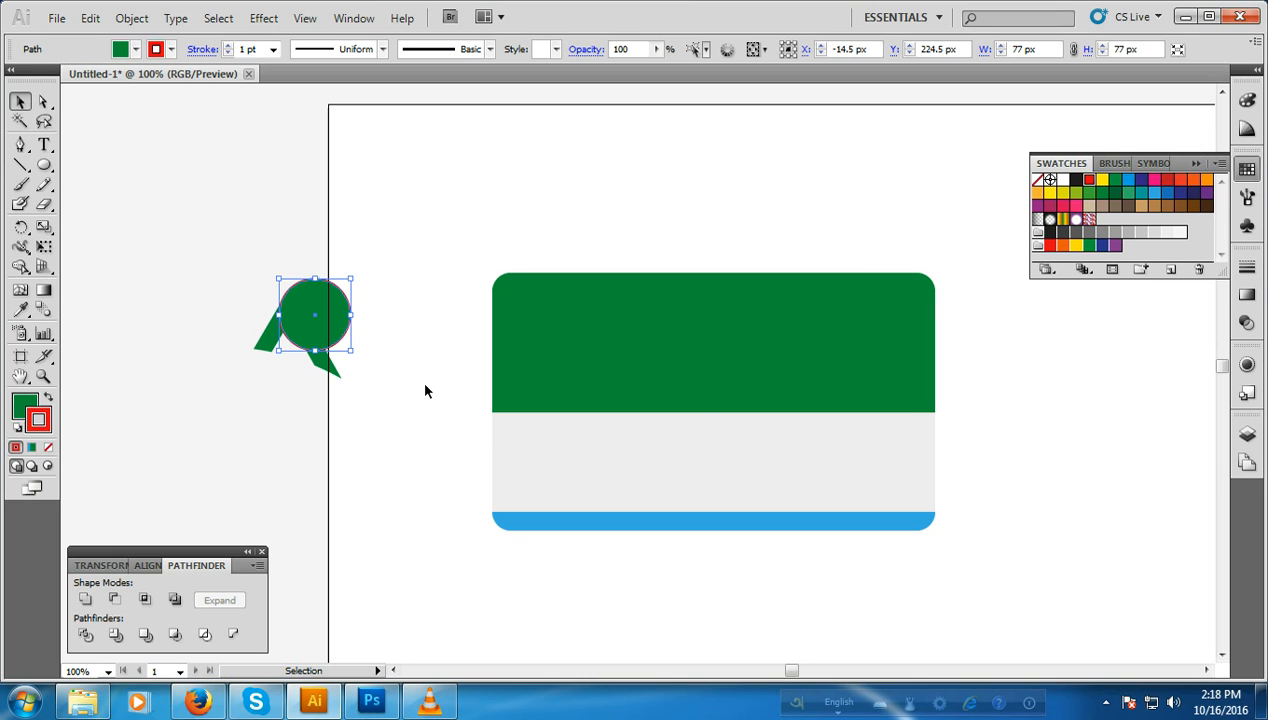
click(48, 448)
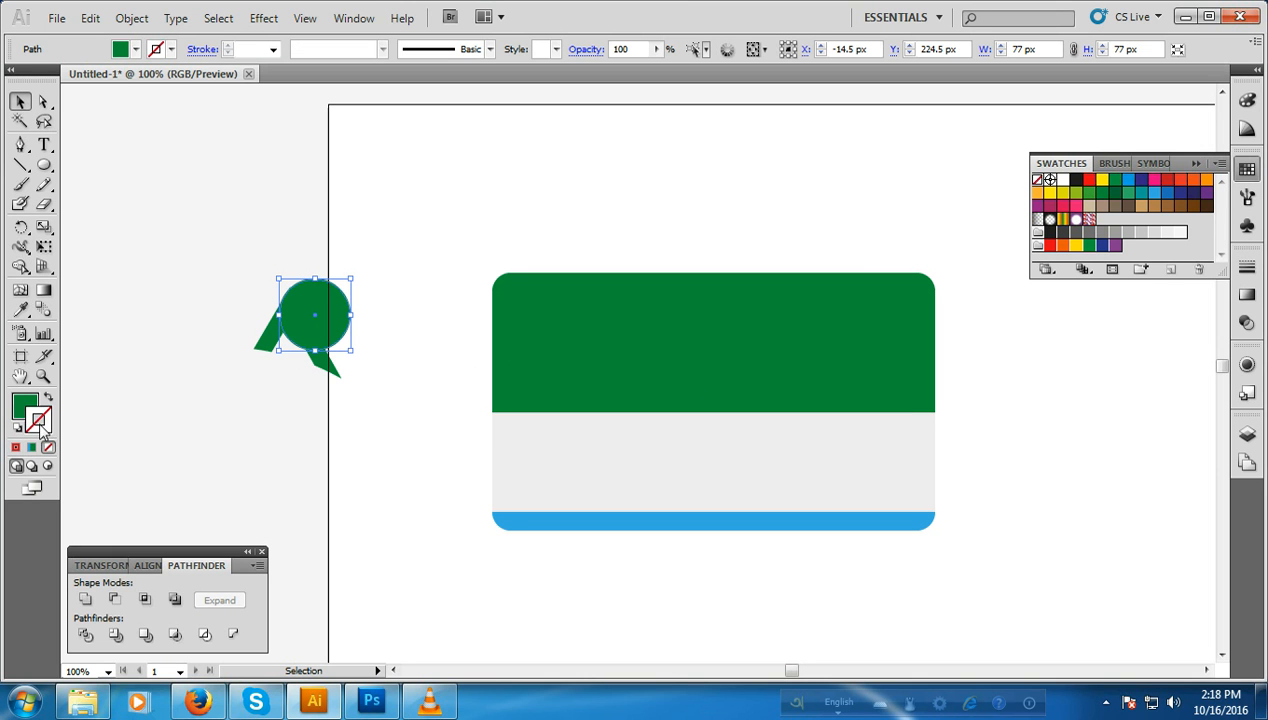
Step: Fill the circle with the red swatch
click(30, 415)
click(1247, 170)
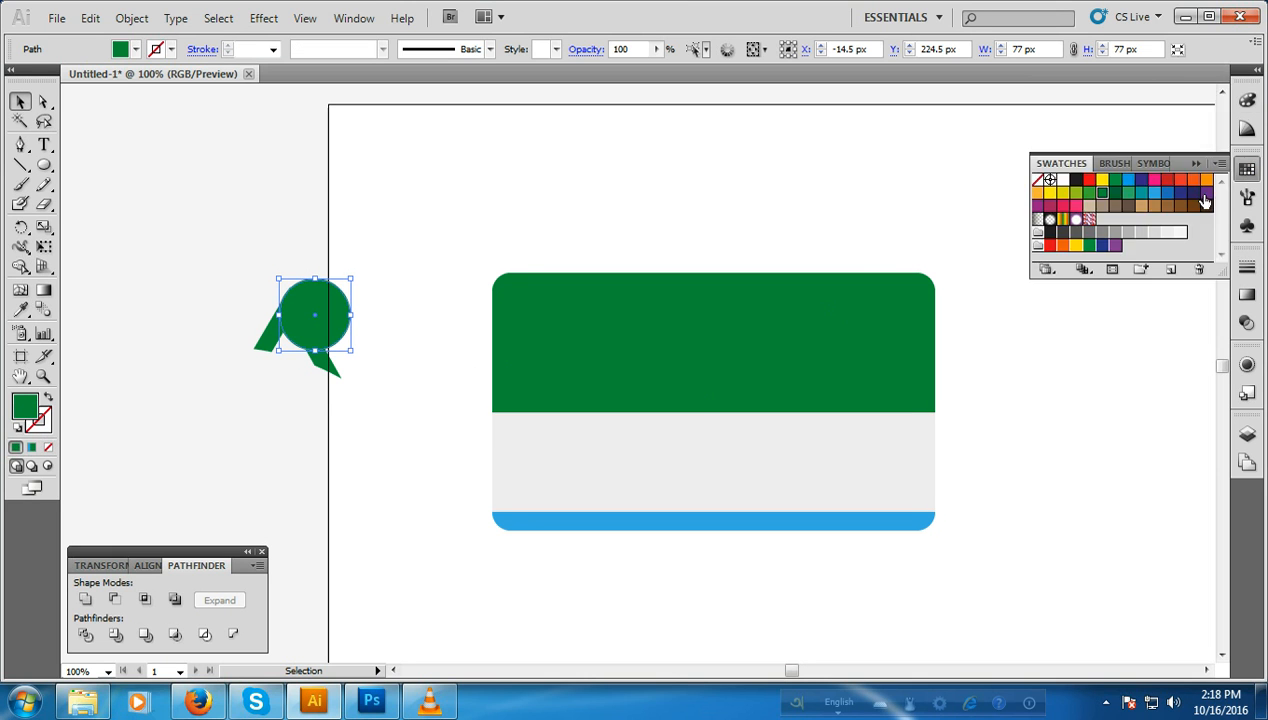
click(1089, 180)
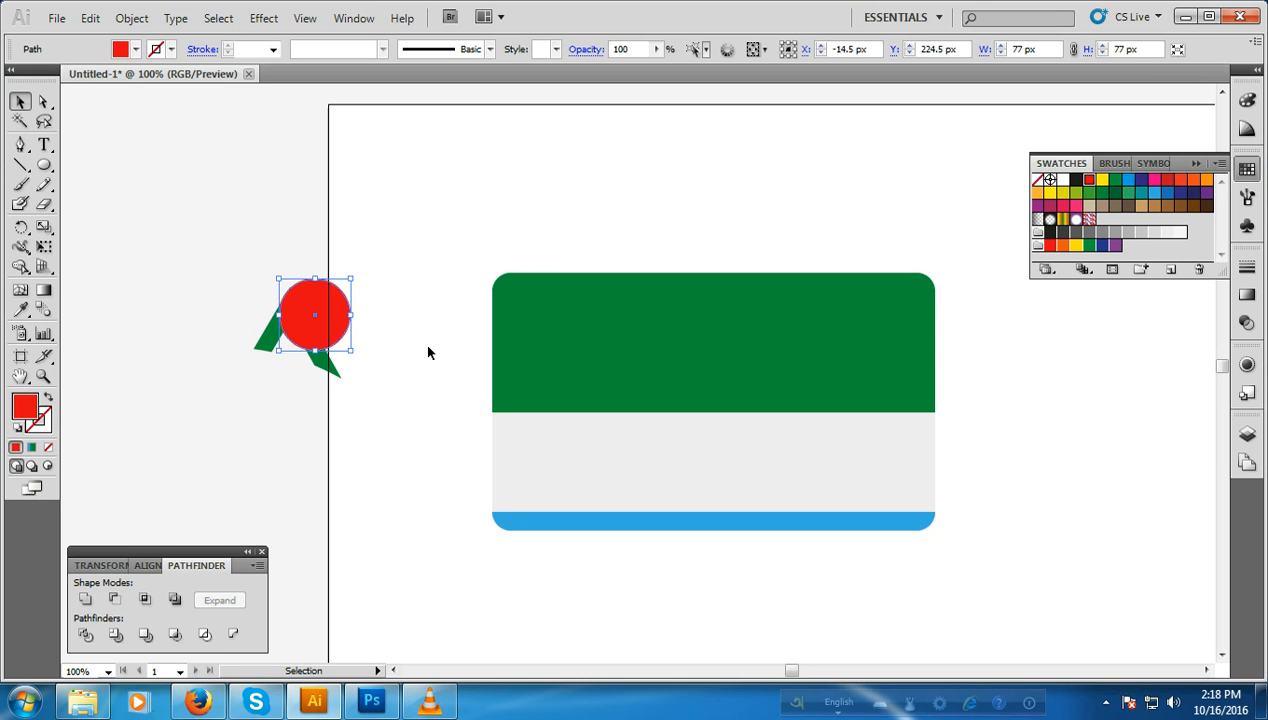
Step: Nudge the red circle left and down over the logo shape to about X -23.5 px, Y 234.5 px
key(Left)
key(Left)
key(Left)
key(Left)
key(Left)
key(Left)
key(Left)
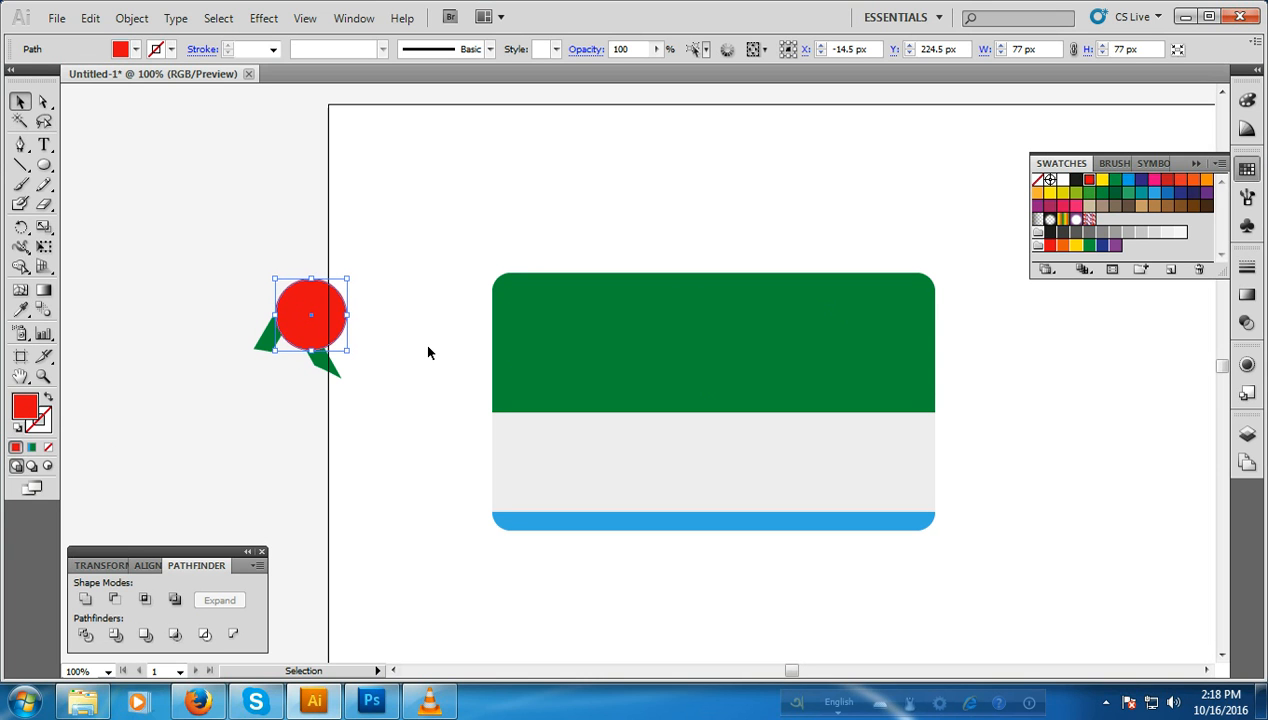
key(Left)
key(Left)
key(Left)
key(Left)
key(Left)
key(Left)
key(Left)
key(Left)
key(Left)
key(Left)
key(Left)
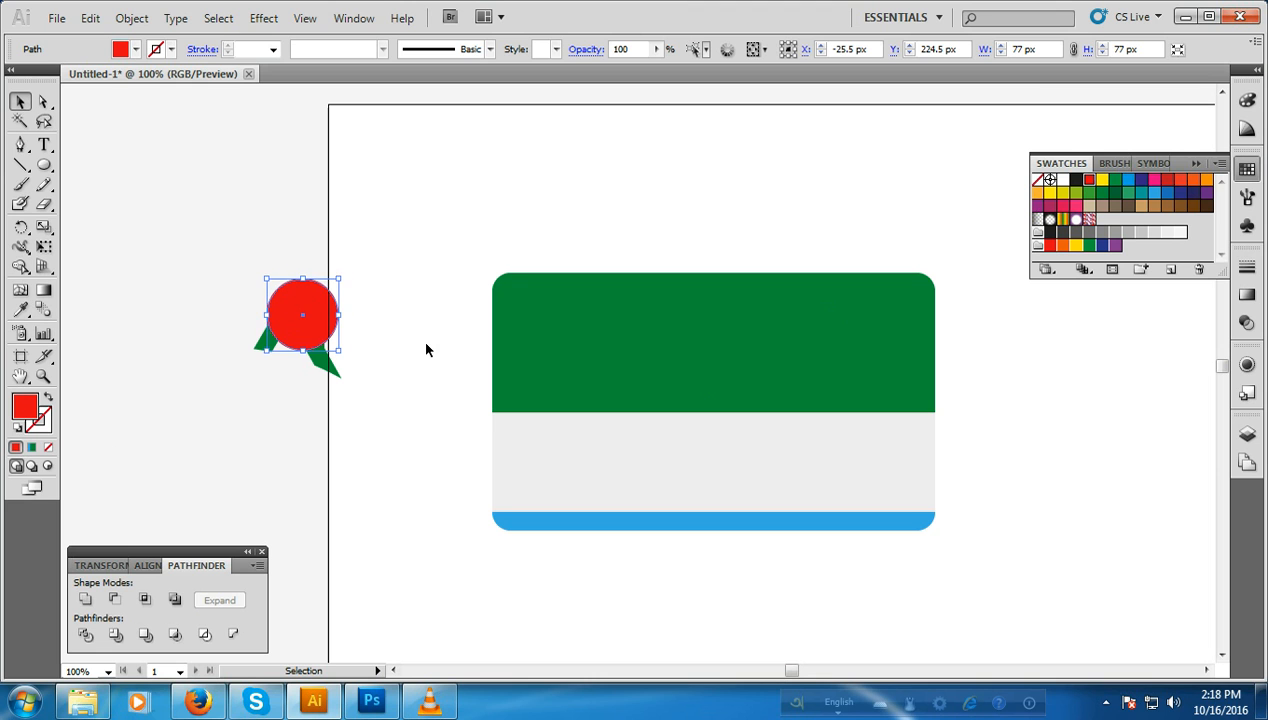
key(Down)
key(Down)
key(Down)
click(362, 432)
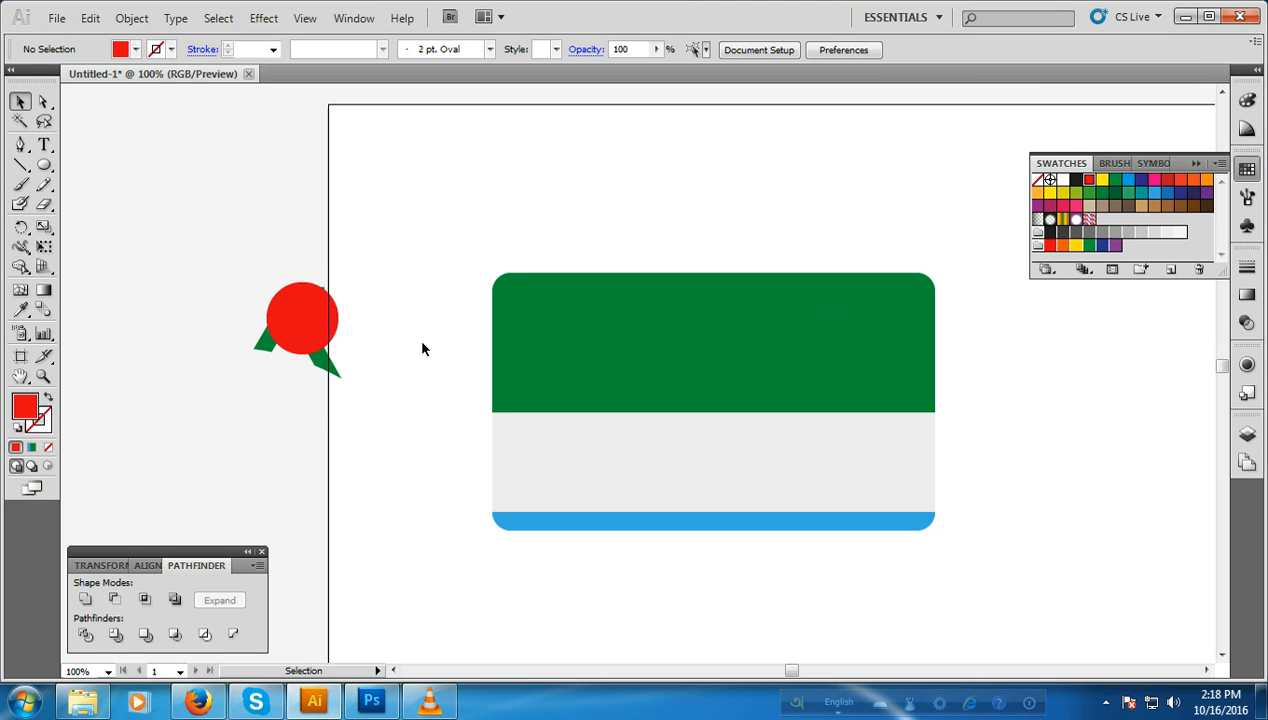
click(314, 327)
key(Down)
key(Down)
key(Down)
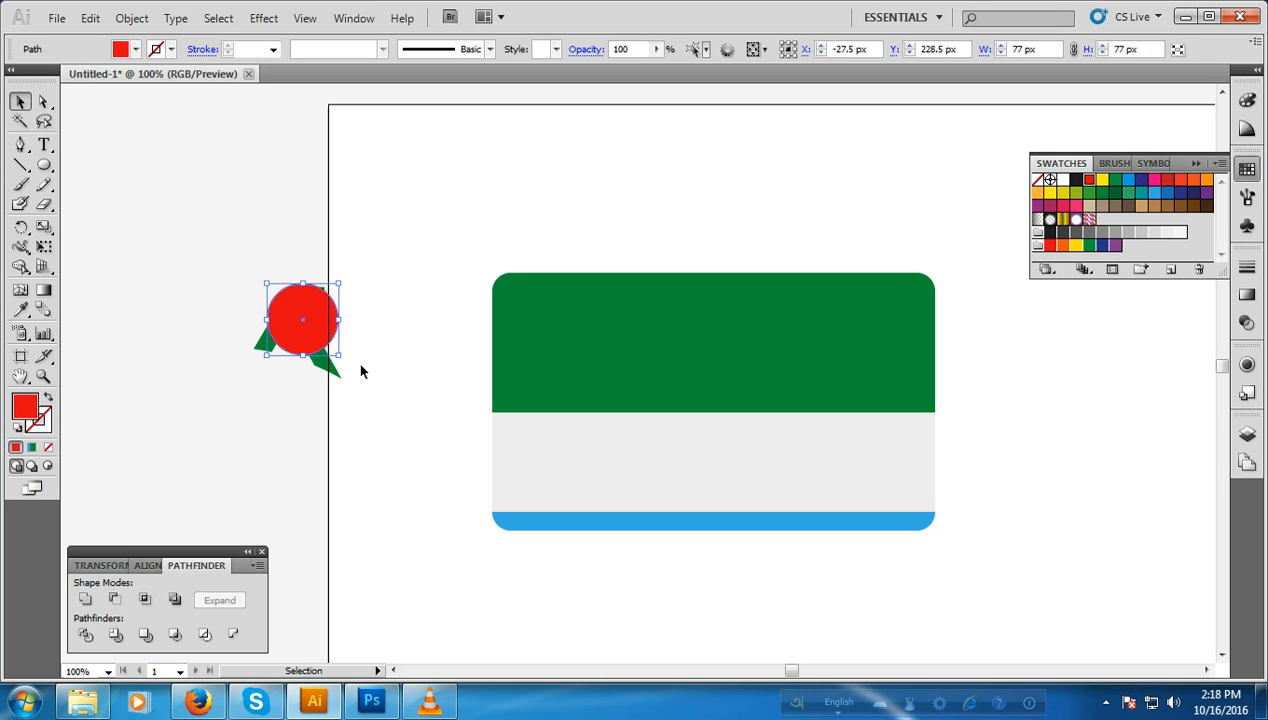
key(Right)
key(Right)
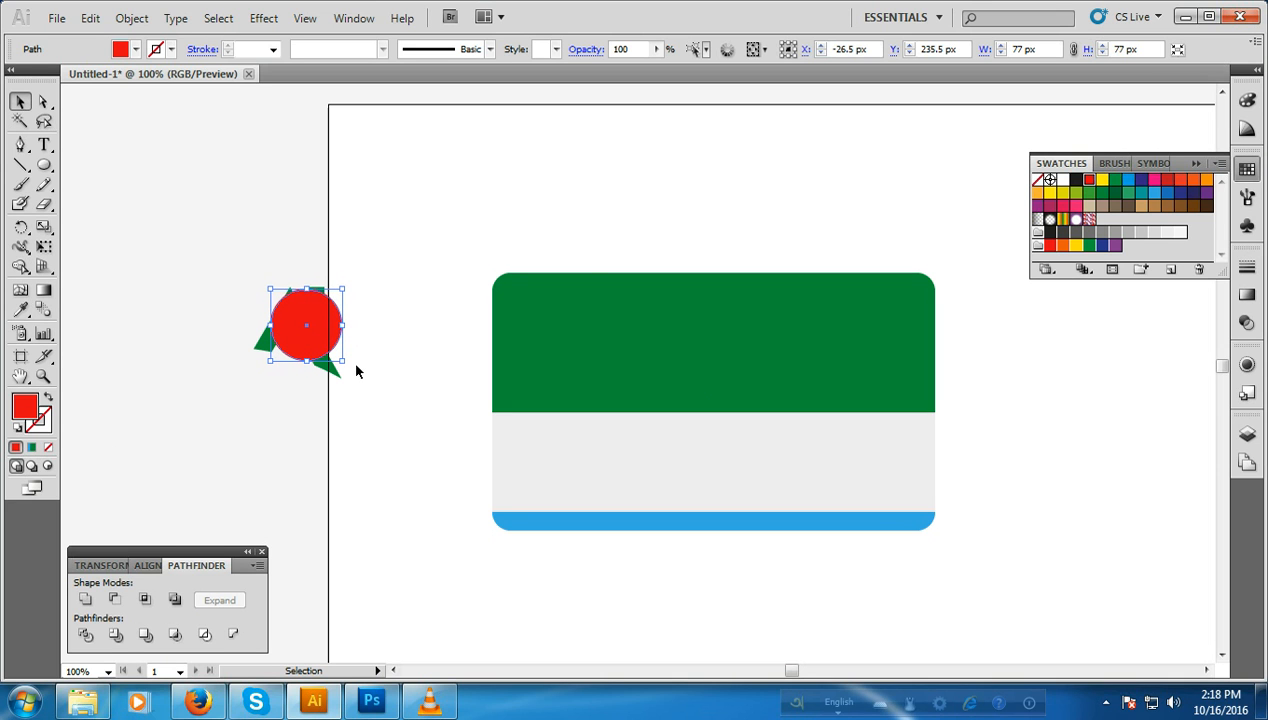
key(Up)
key(Up)
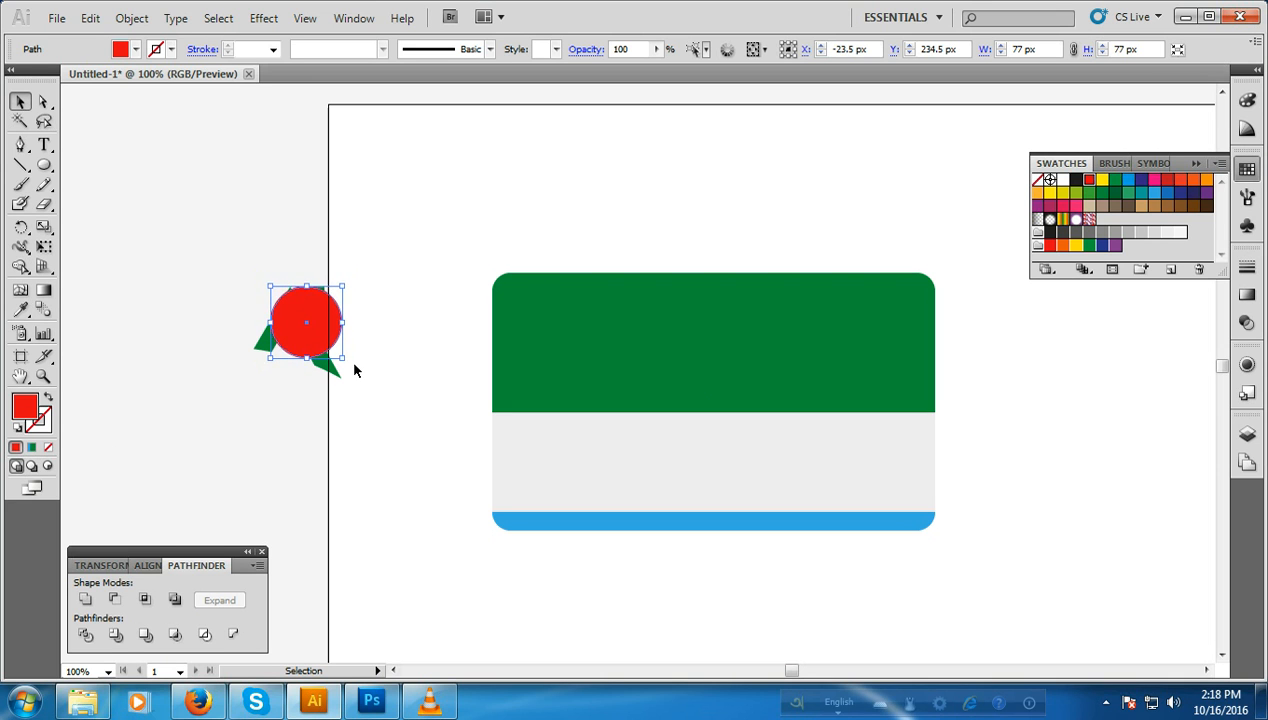
click(354, 371)
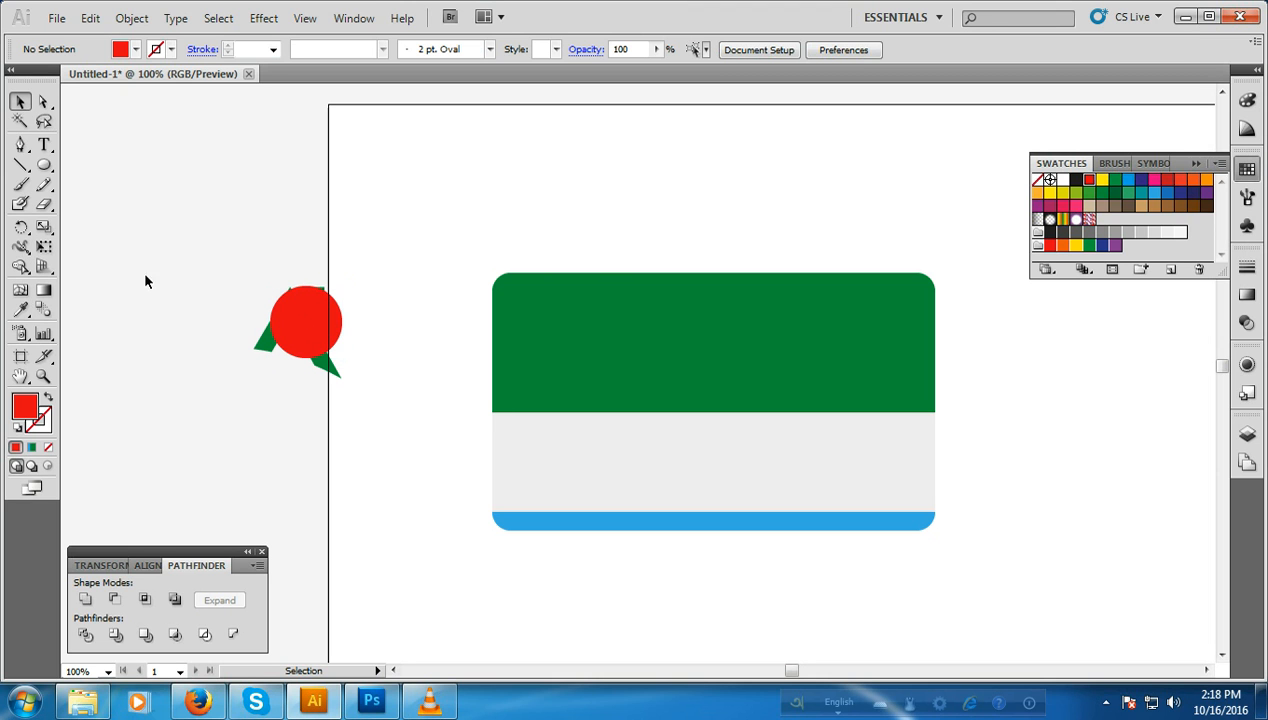
Step: Draw a closed Pen shape over the circle's left side, with its right edge curving down along the logo's right arm
click(20, 144)
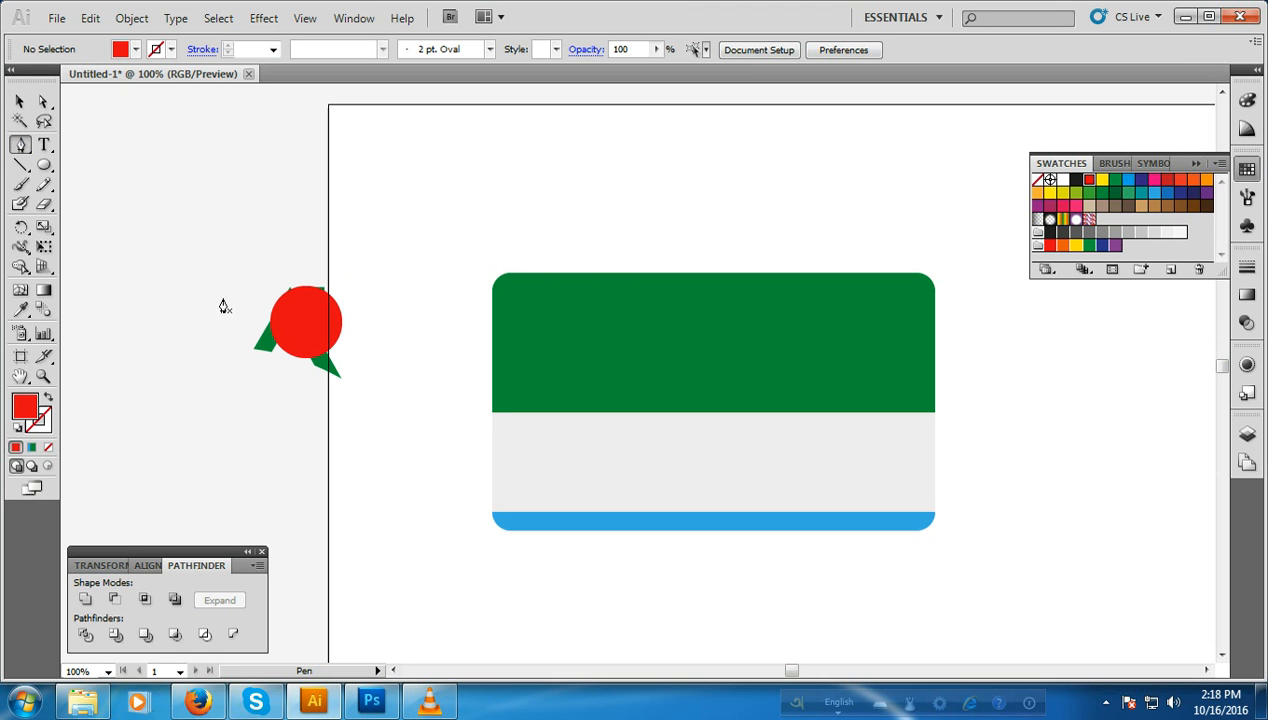
click(277, 288)
drag(342, 397, 360, 440)
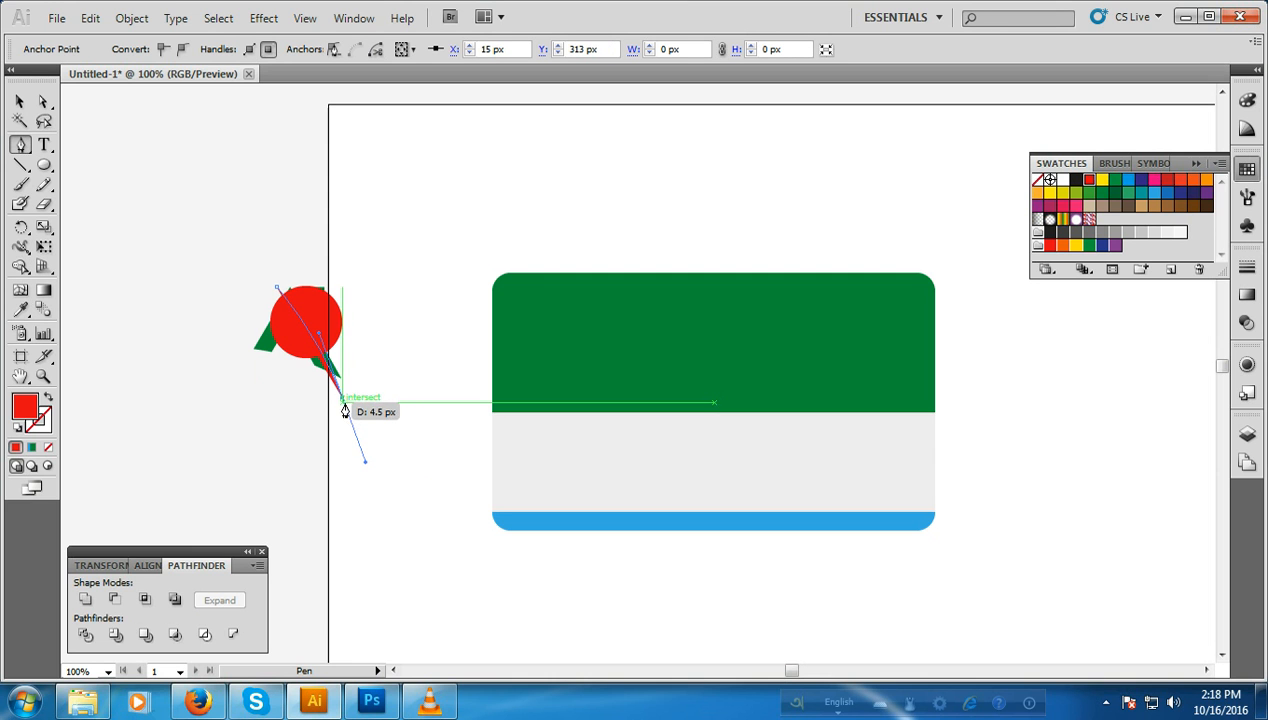
click(239, 402)
click(196, 381)
click(195, 313)
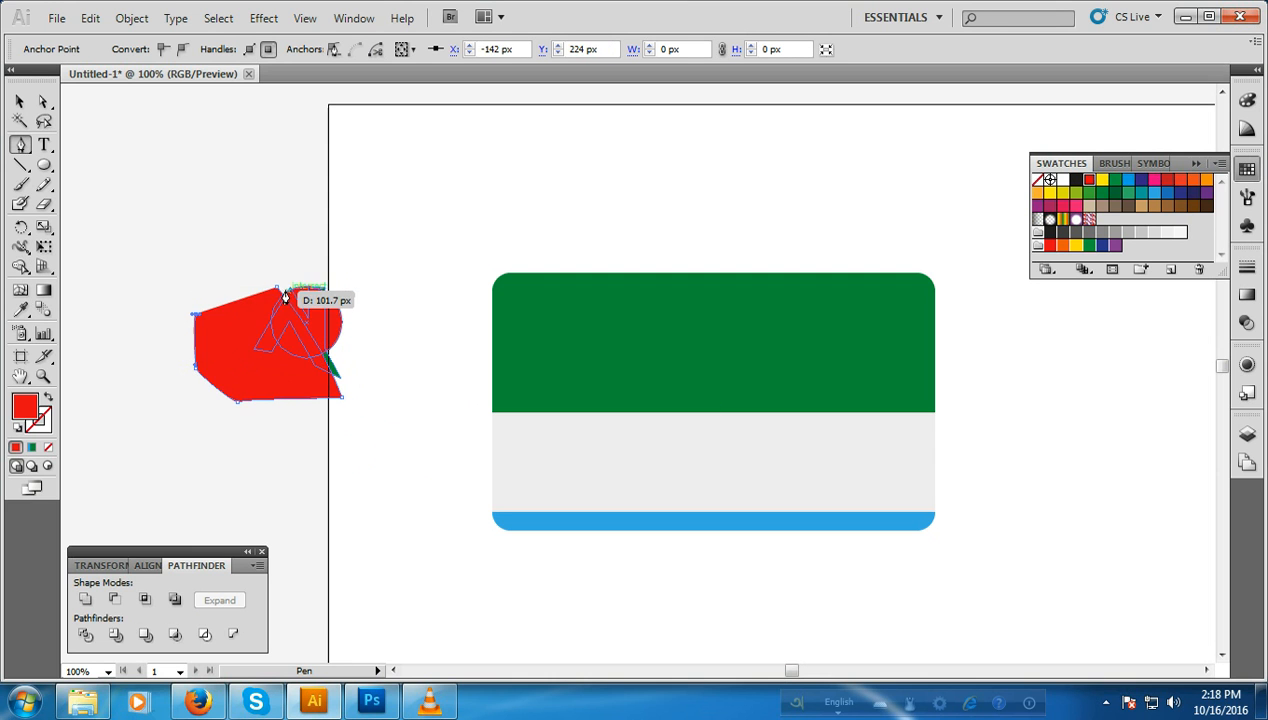
click(277, 288)
Step: Cut the Pen shape out of the red circle with Minus Front, keeping the circle's right part
click(20, 102)
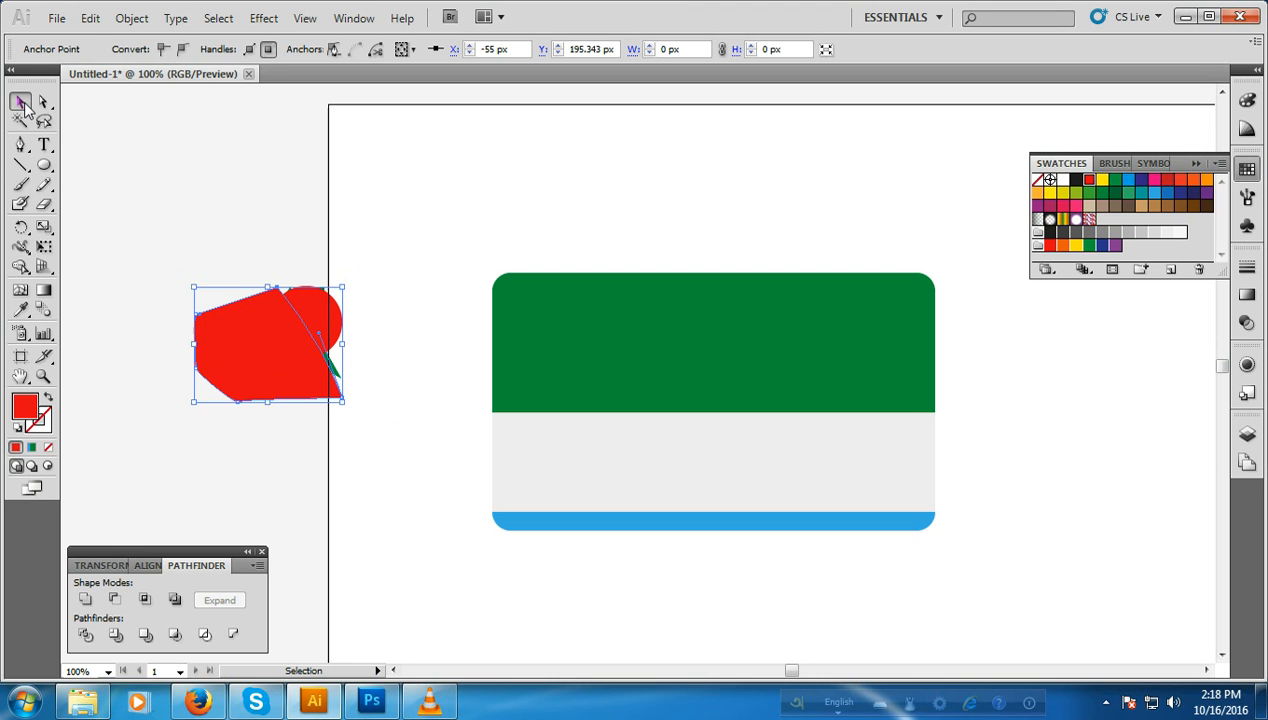
shift+click(318, 318)
click(117, 598)
click(250, 488)
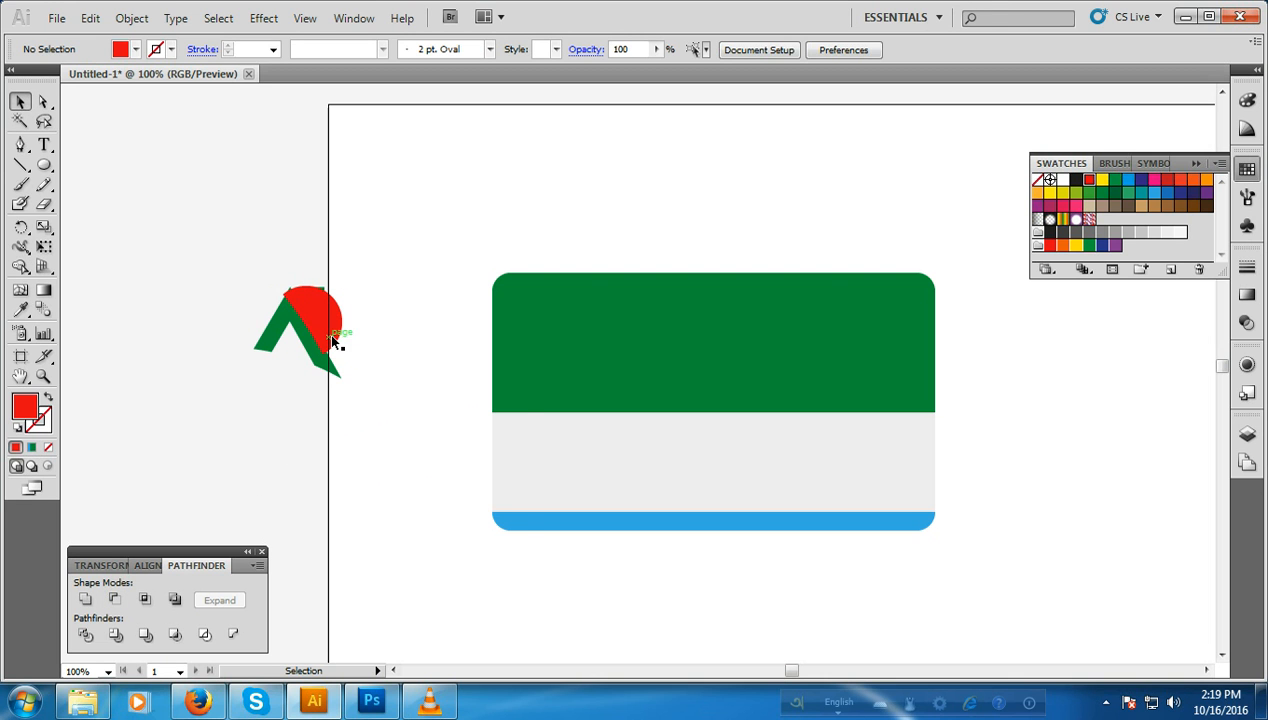
Step: Send the cut red circle piece to the back, behind the green logo shapes
click(333, 341)
right_click(333, 341)
mouse_move(457, 612)
click(586, 668)
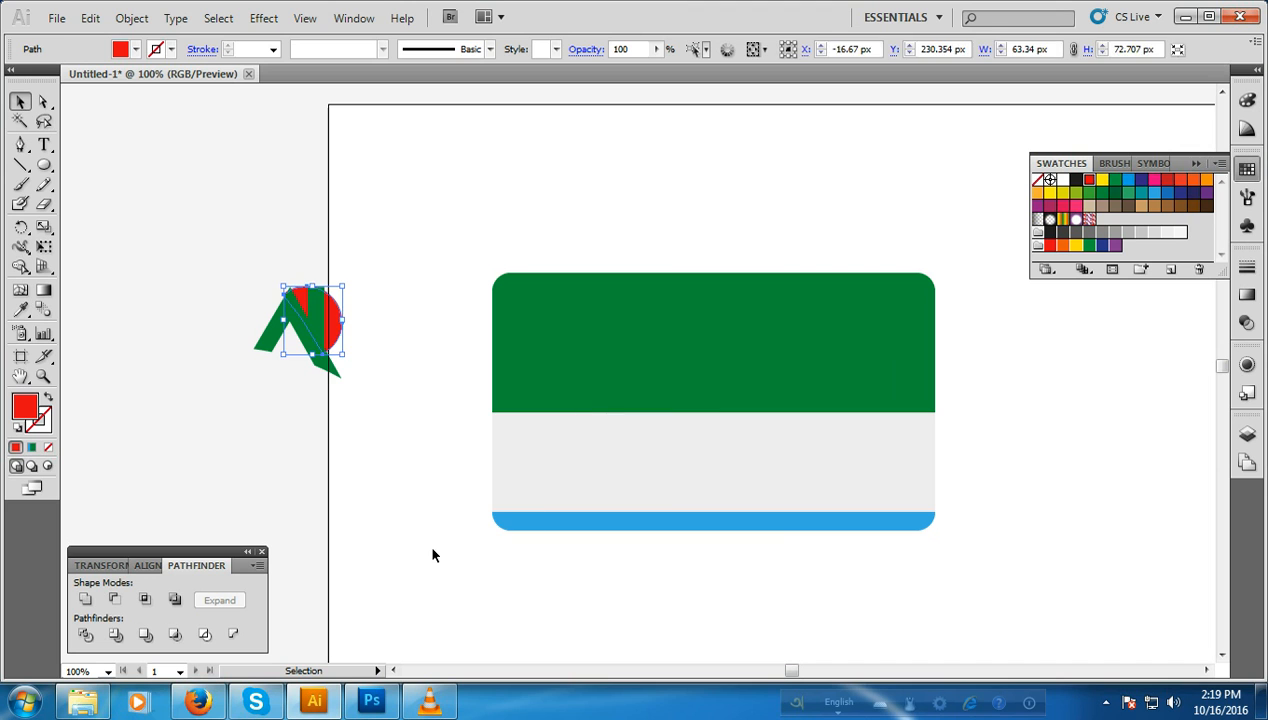
click(409, 534)
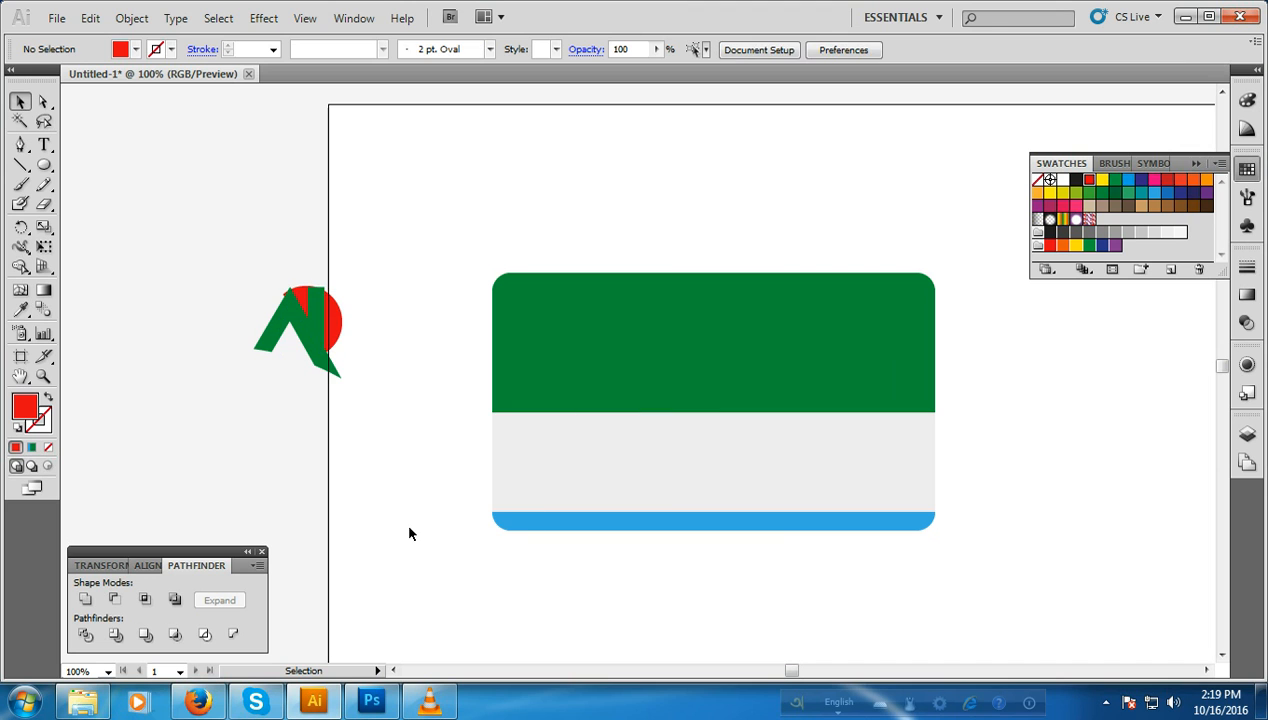
Step: Scale the red circle piece down from its upper-left corner to about 54 × 62 px
click(338, 345)
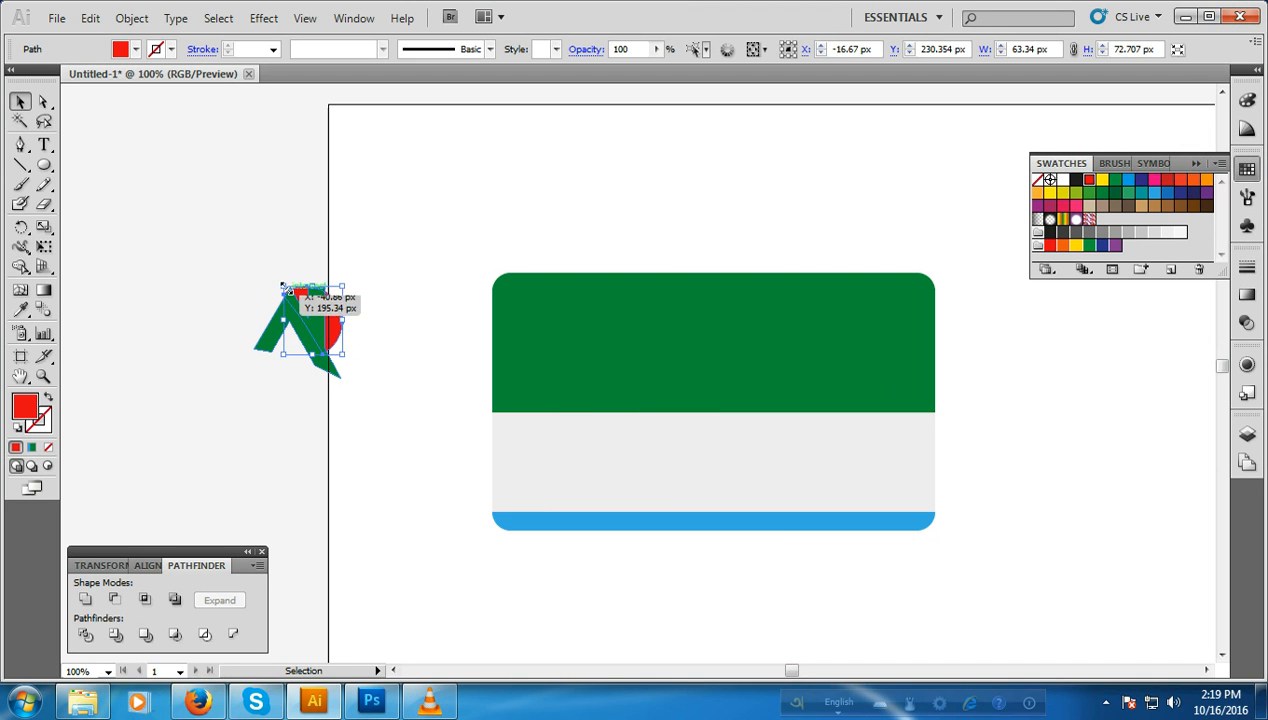
drag(281, 284, 291, 296)
click(348, 356)
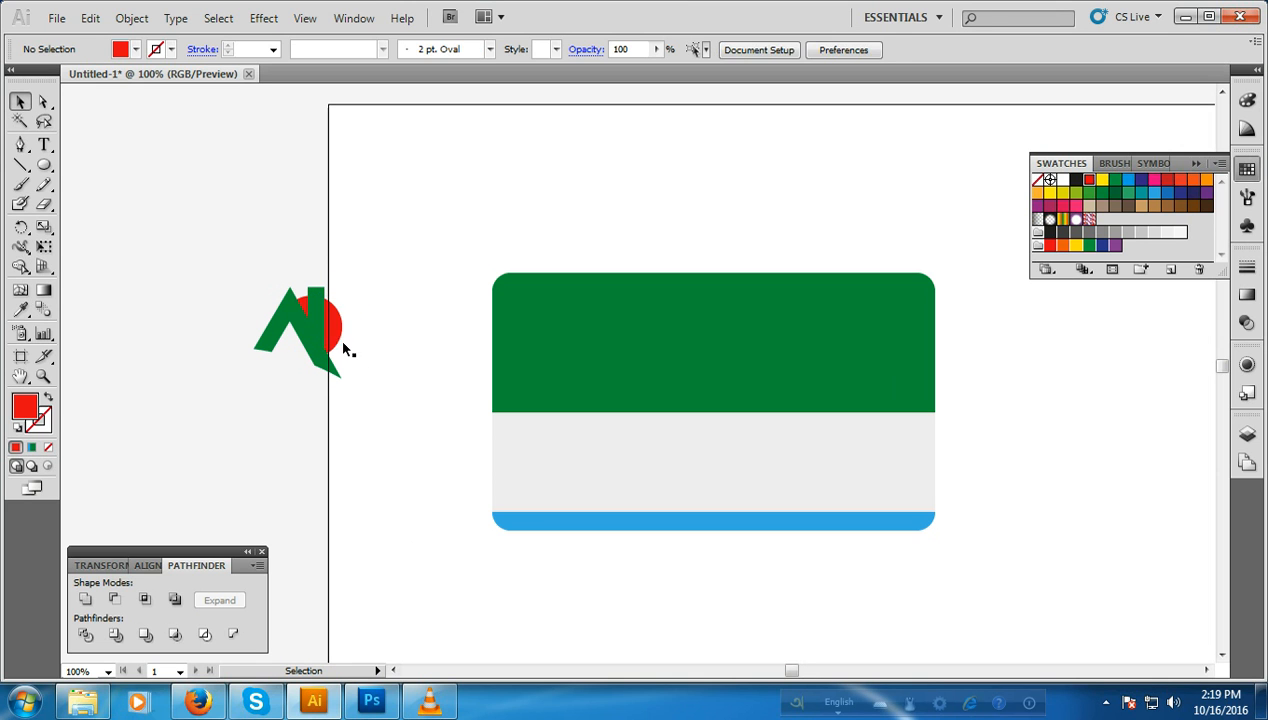
Step: Nudge the red circle piece left and up behind the logo to about X -18 px, Y 229.6 px
click(333, 335)
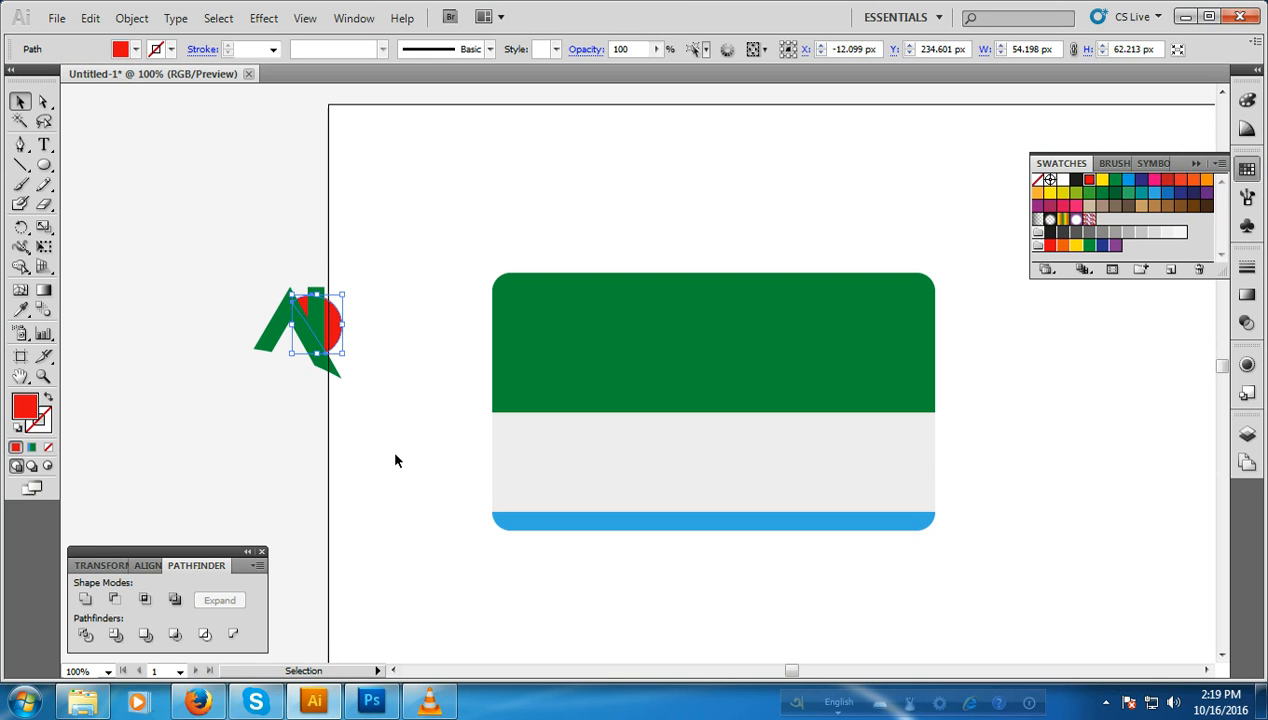
key(Left)
key(Left)
key(Left)
key(Left)
key(Down)
key(Down)
key(Left)
key(Left)
key(Down)
key(Down)
key(Down)
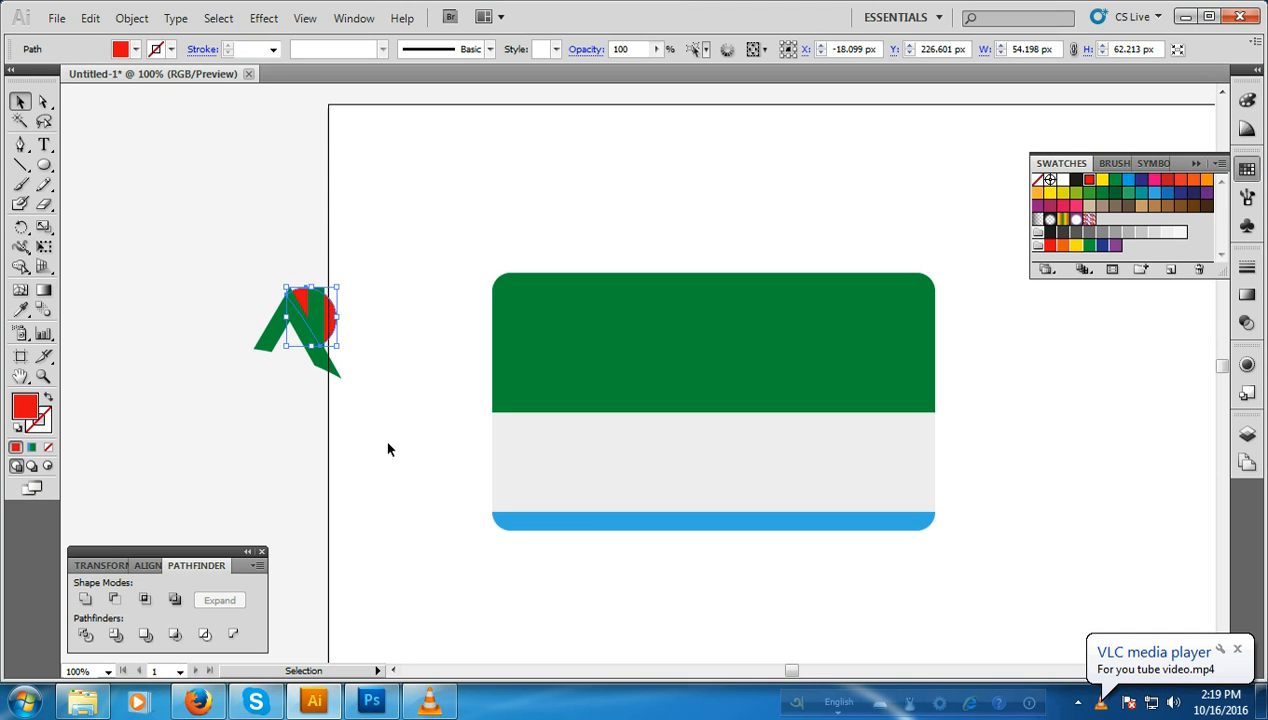
key(Down)
key(Down)
key(Down)
key(Down)
key(Down)
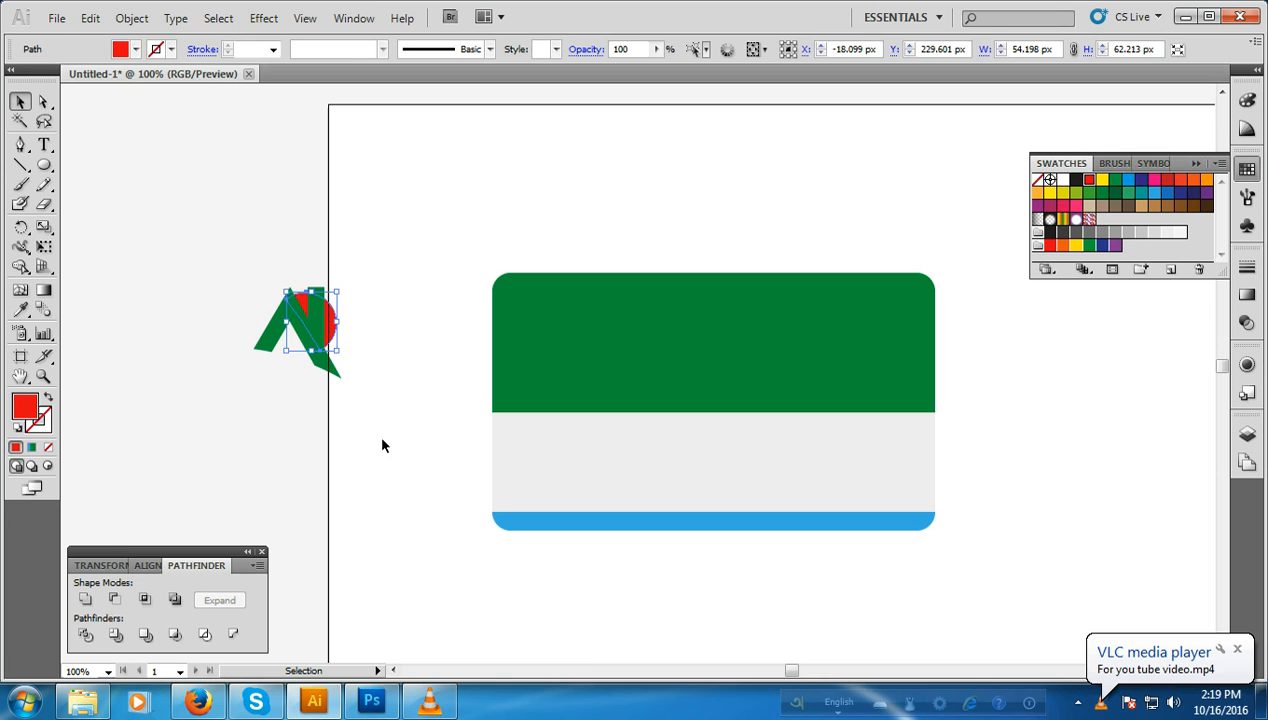
click(382, 447)
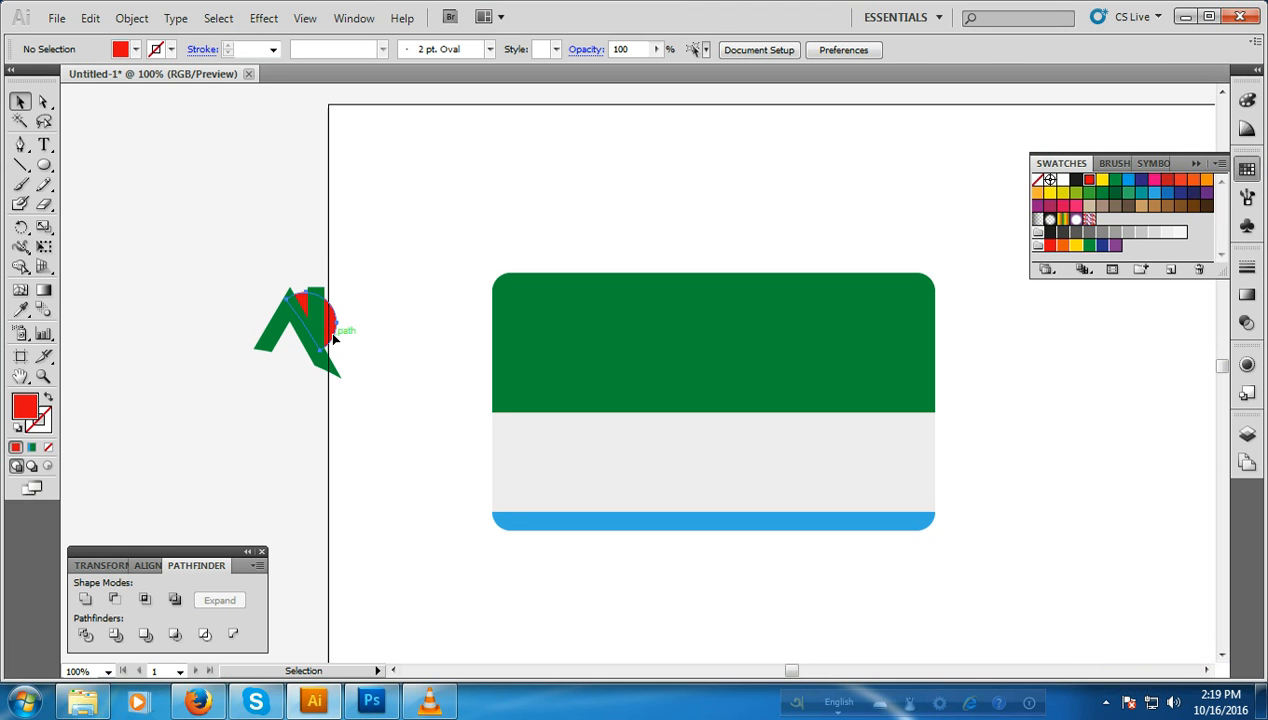
Step: Nudge the red circle piece slightly right and up to line up with the logo's upper edge
click(334, 340)
key(Right)
key(Right)
key(Right)
key(Up)
click(360, 431)
Step: Draw an open curved Pen path beneath the logo, ending near X 28 px, Y 321 px, and remove its fill
click(20, 145)
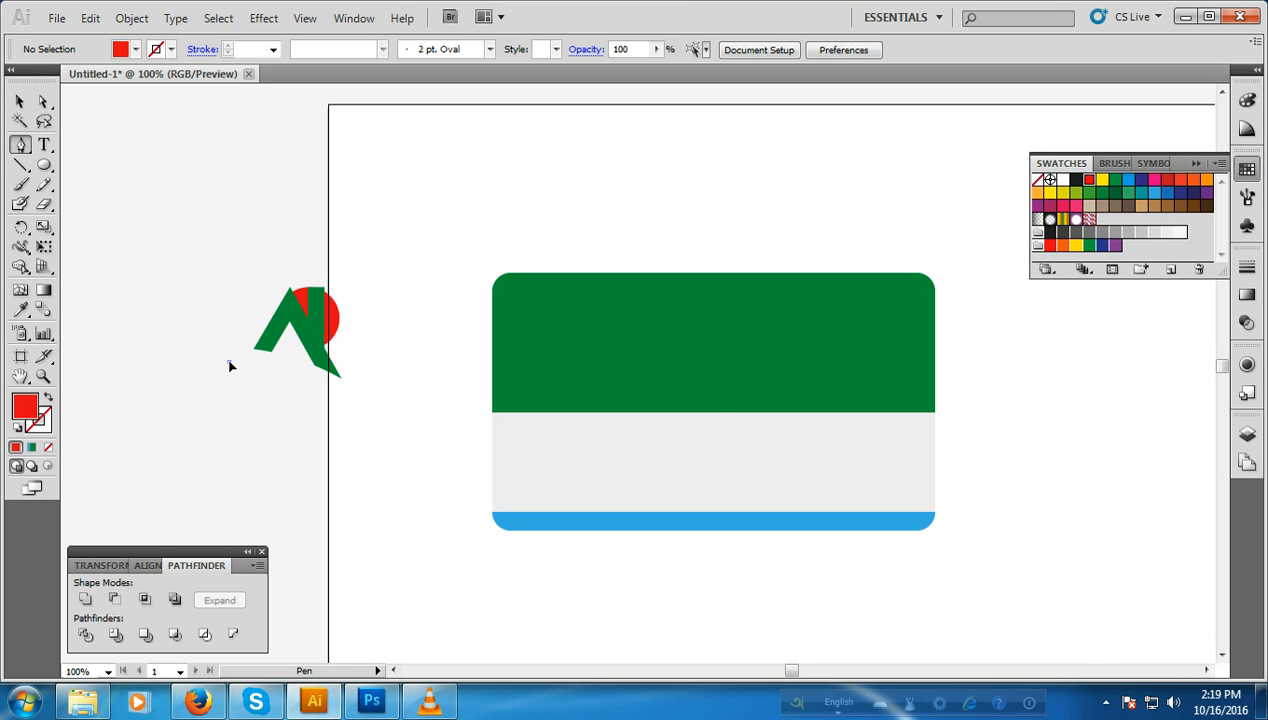
click(230, 361)
drag(354, 401, 415, 462)
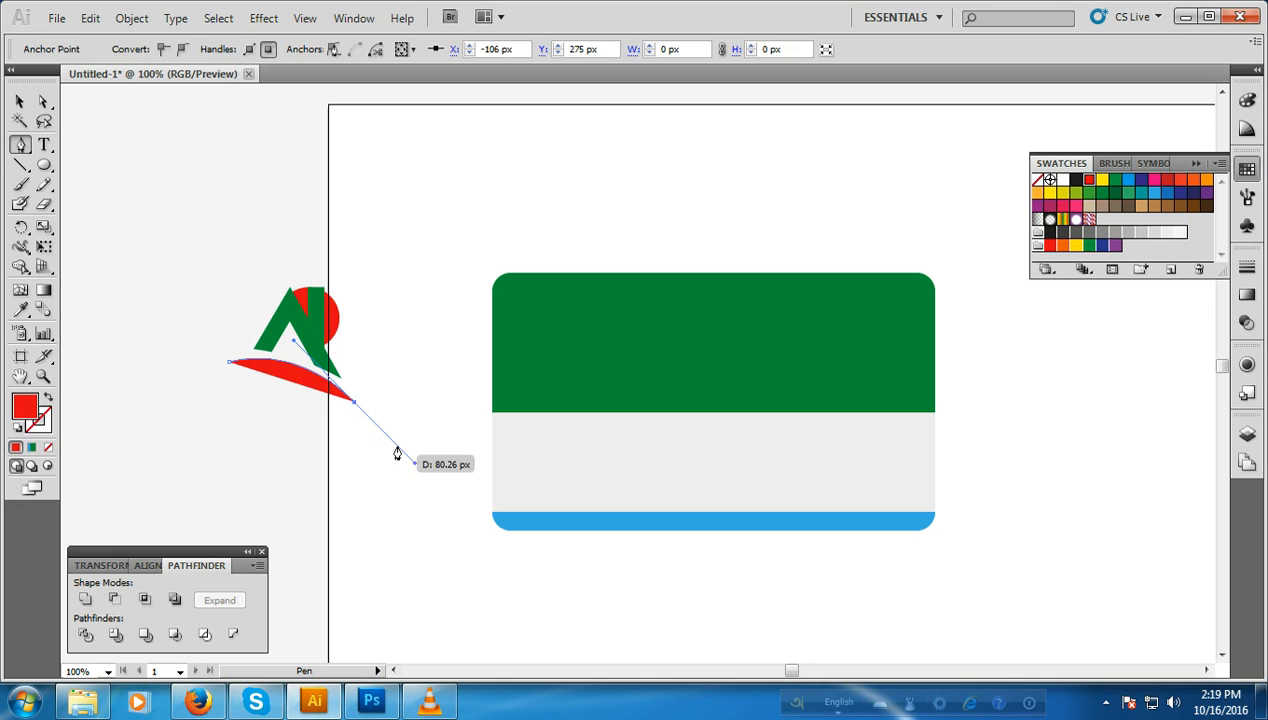
click(47, 447)
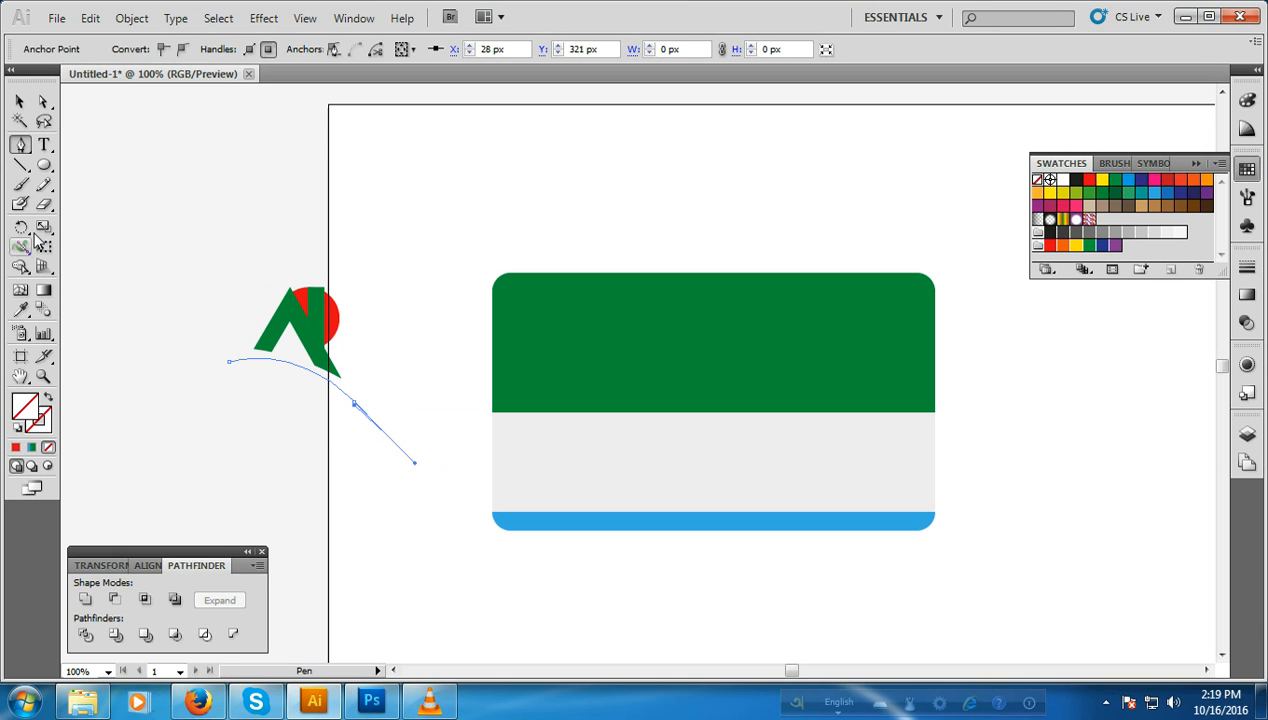
Step: Add the path text "Nodi Bangla" along the curve and move it slightly down, just under the logo
click(44, 145)
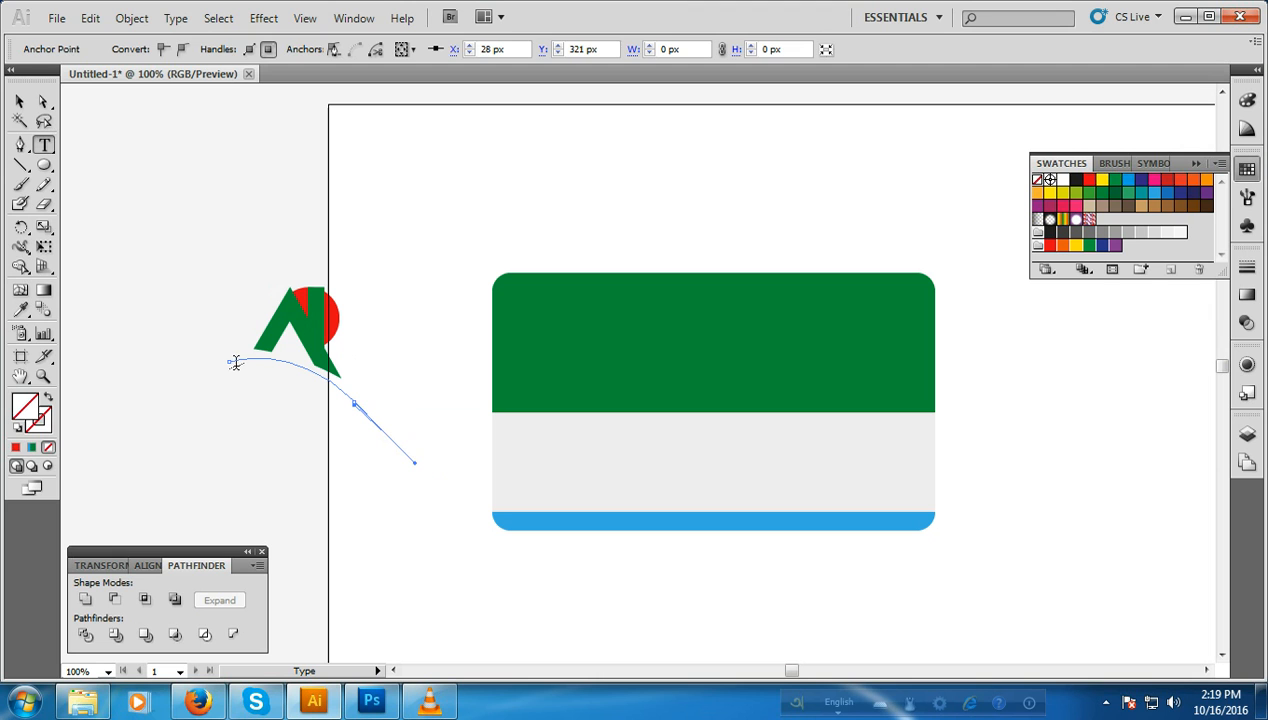
click(234, 358)
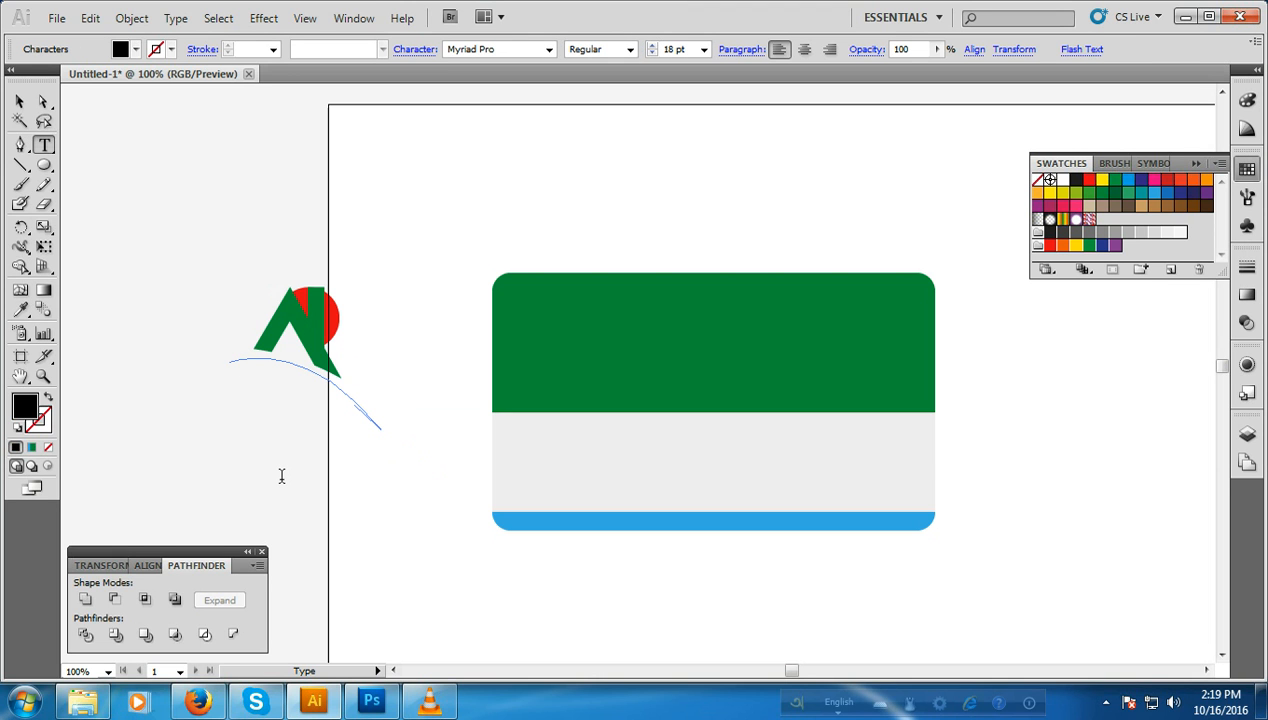
text(Nodi Bangla)
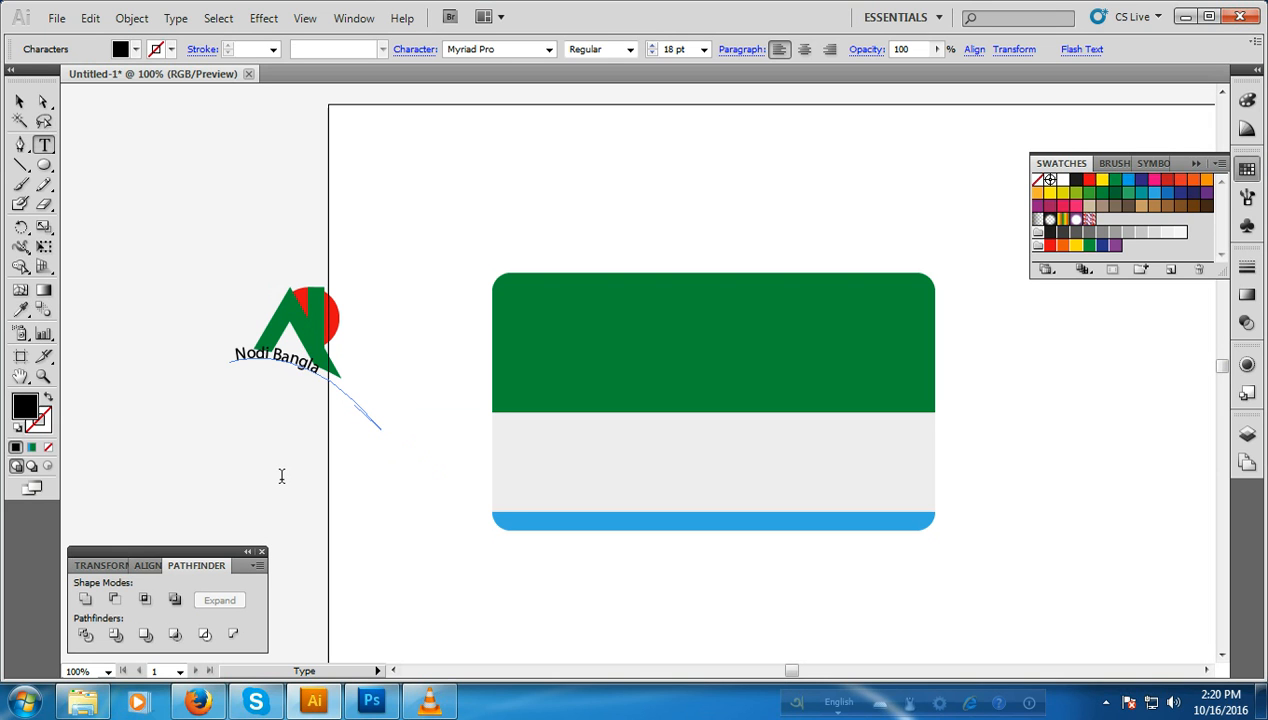
click(19, 101)
drag(289, 368, 296, 381)
click(355, 495)
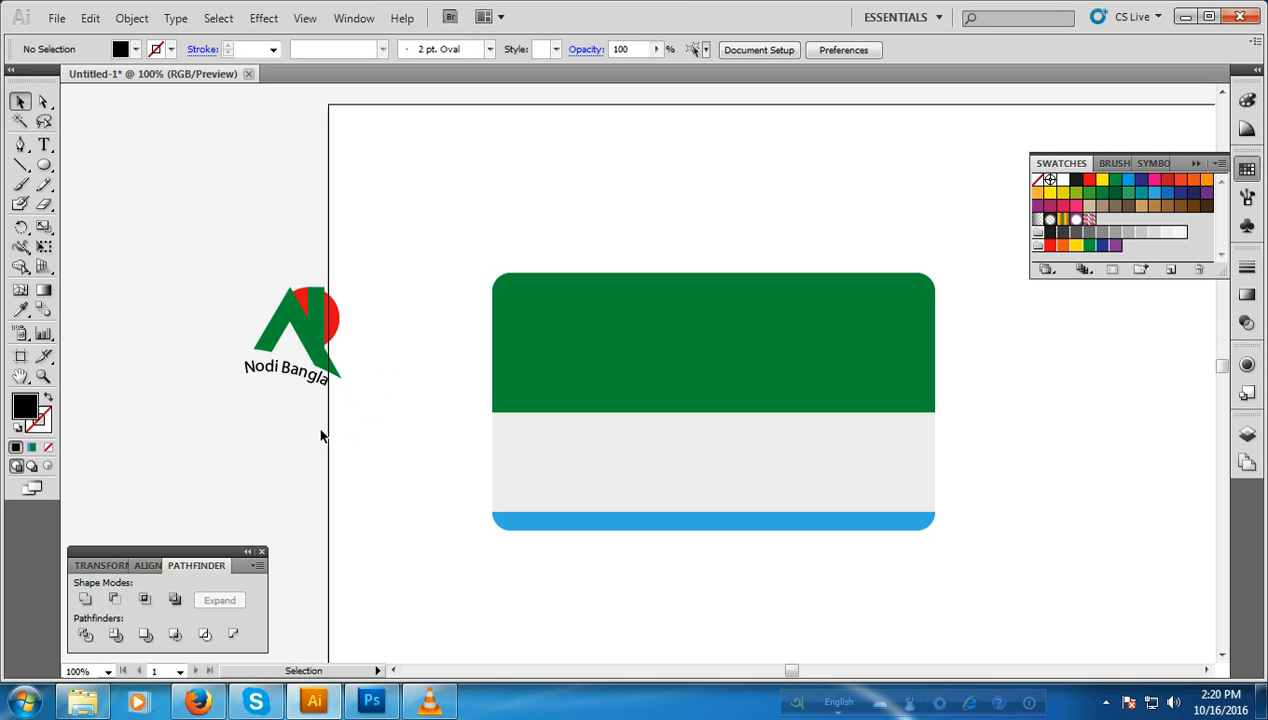
Step: Expand the curved "Nodi Bangla" text into shapes and rotate it slightly clockwise to follow the logo's lower edge
click(311, 376)
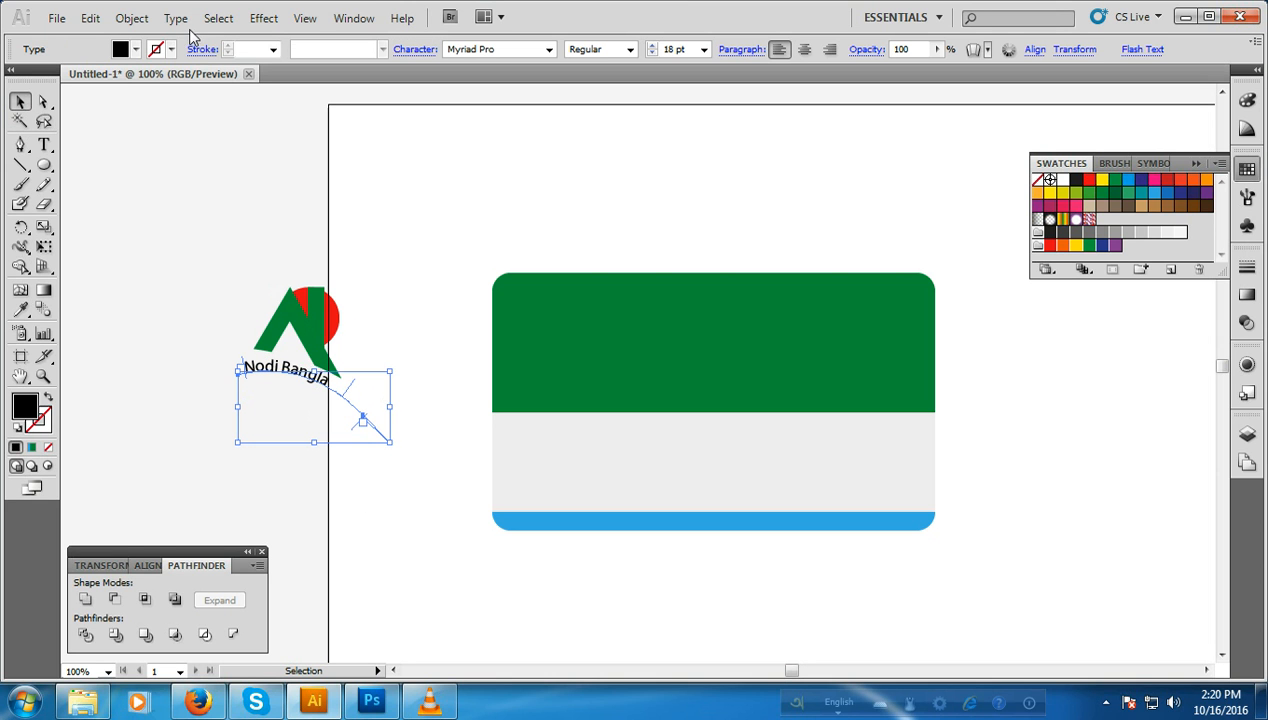
click(124, 20)
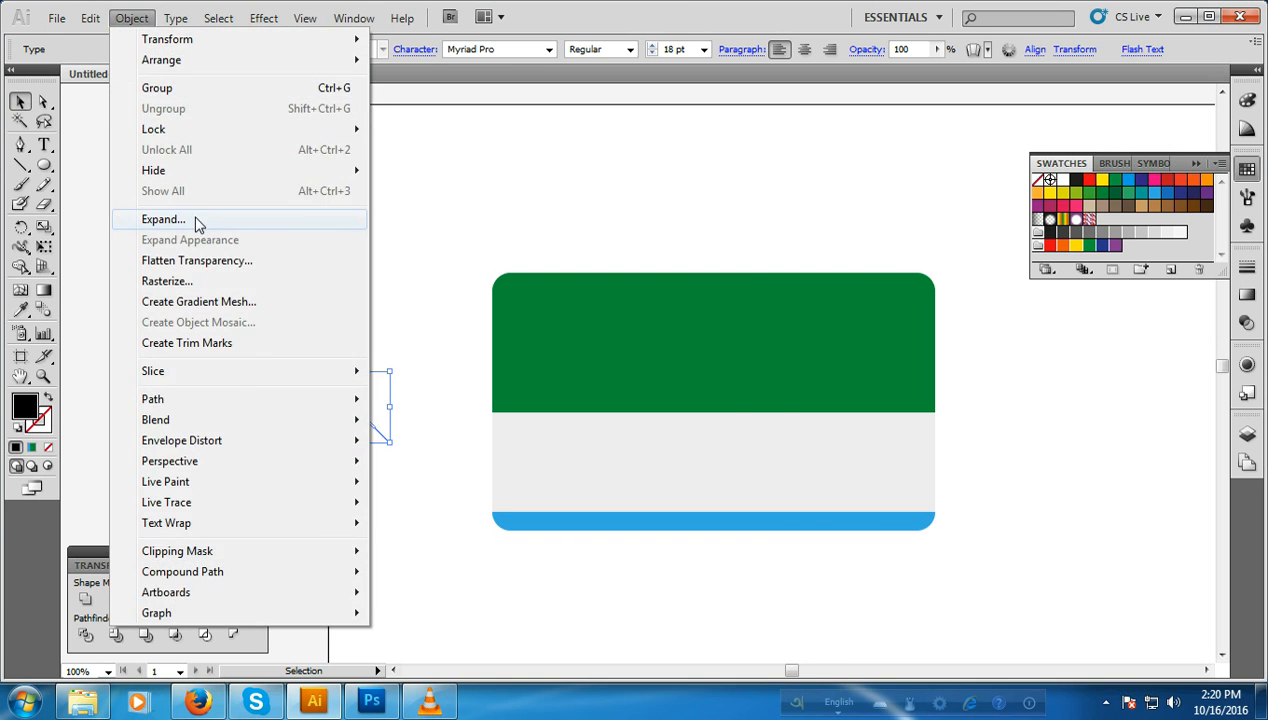
click(196, 219)
click(707, 290)
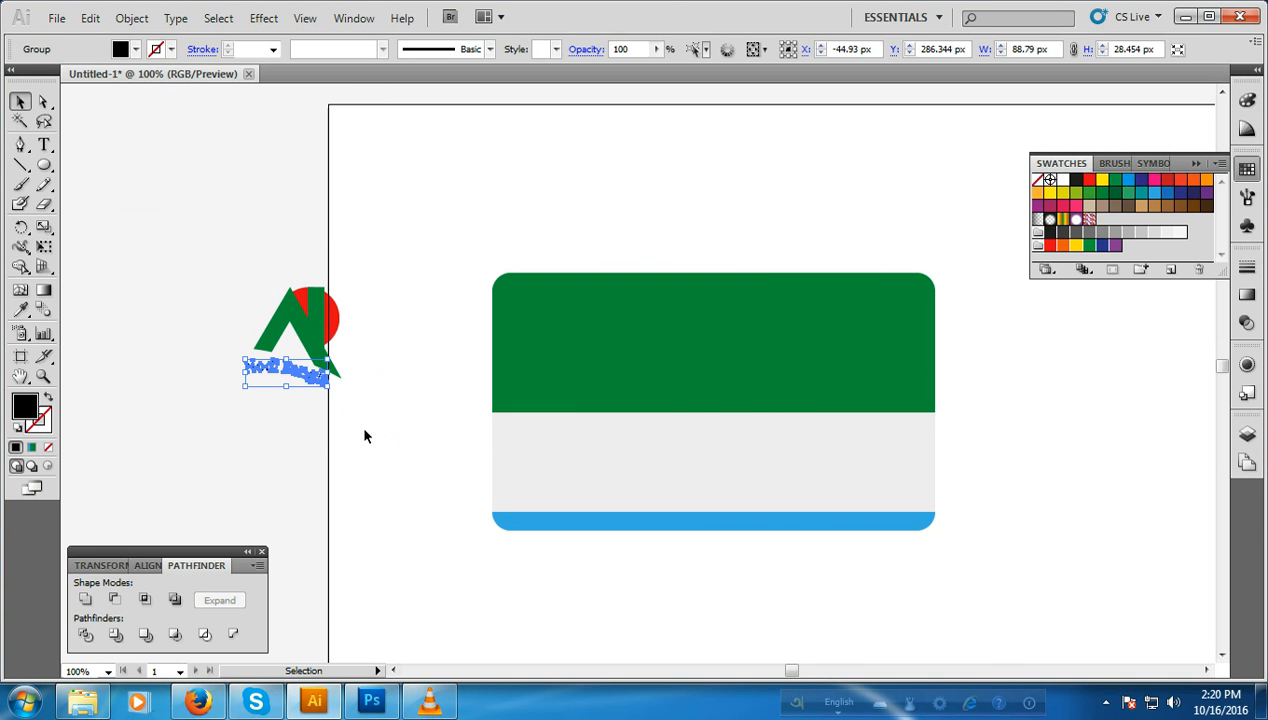
drag(331, 386, 343, 428)
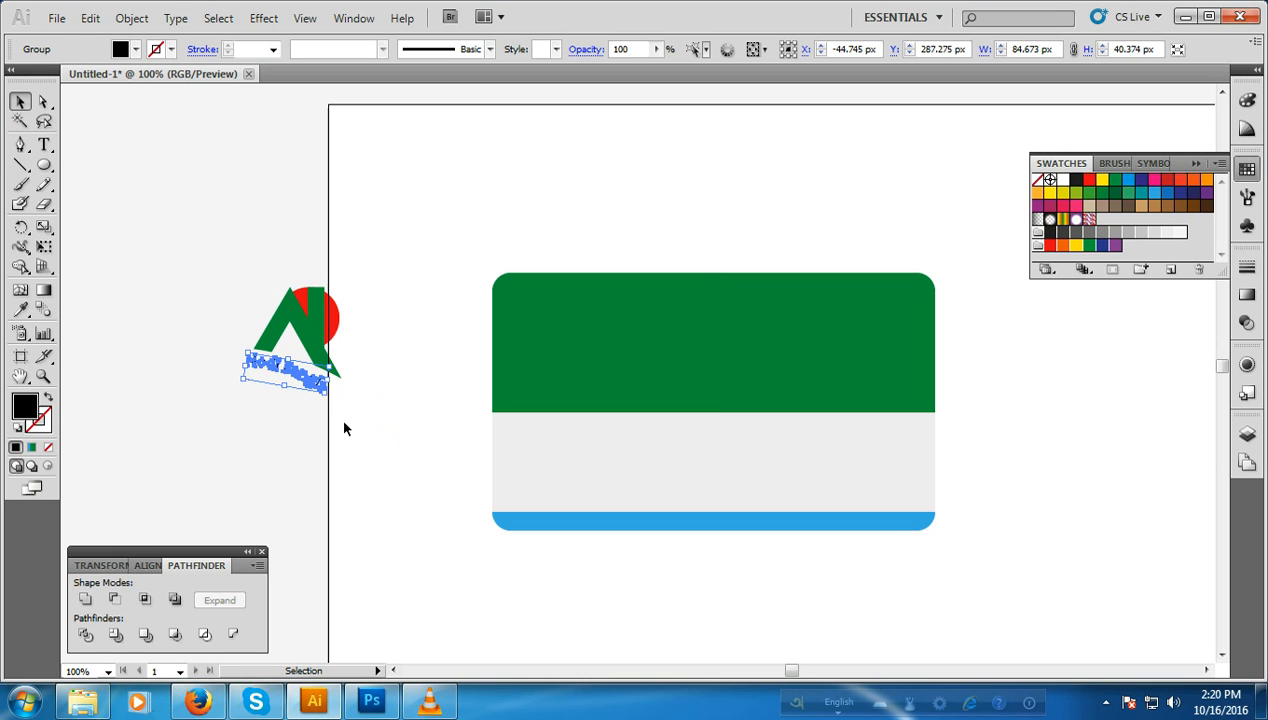
click(362, 424)
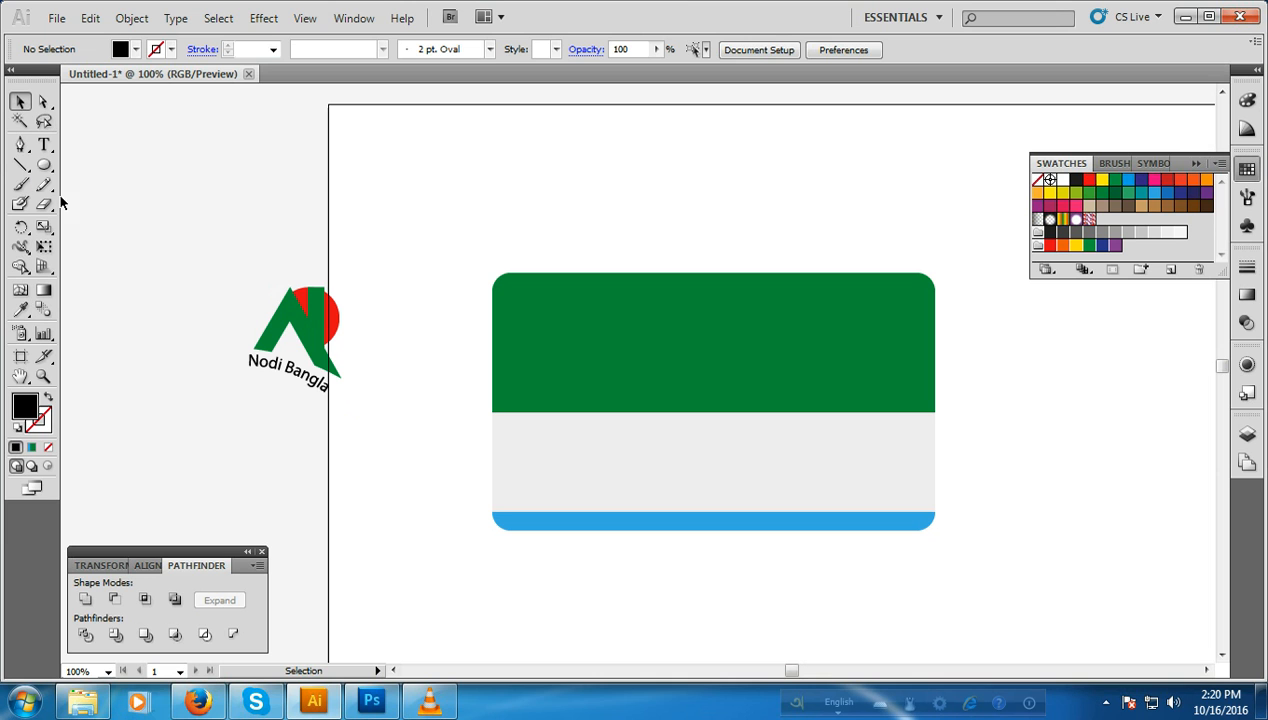
Step: Draw a second curved Pen path from X -119 px, Y 297 px to about X -4 px, Y 348 px, and remove its fill
click(20, 144)
click(216, 382)
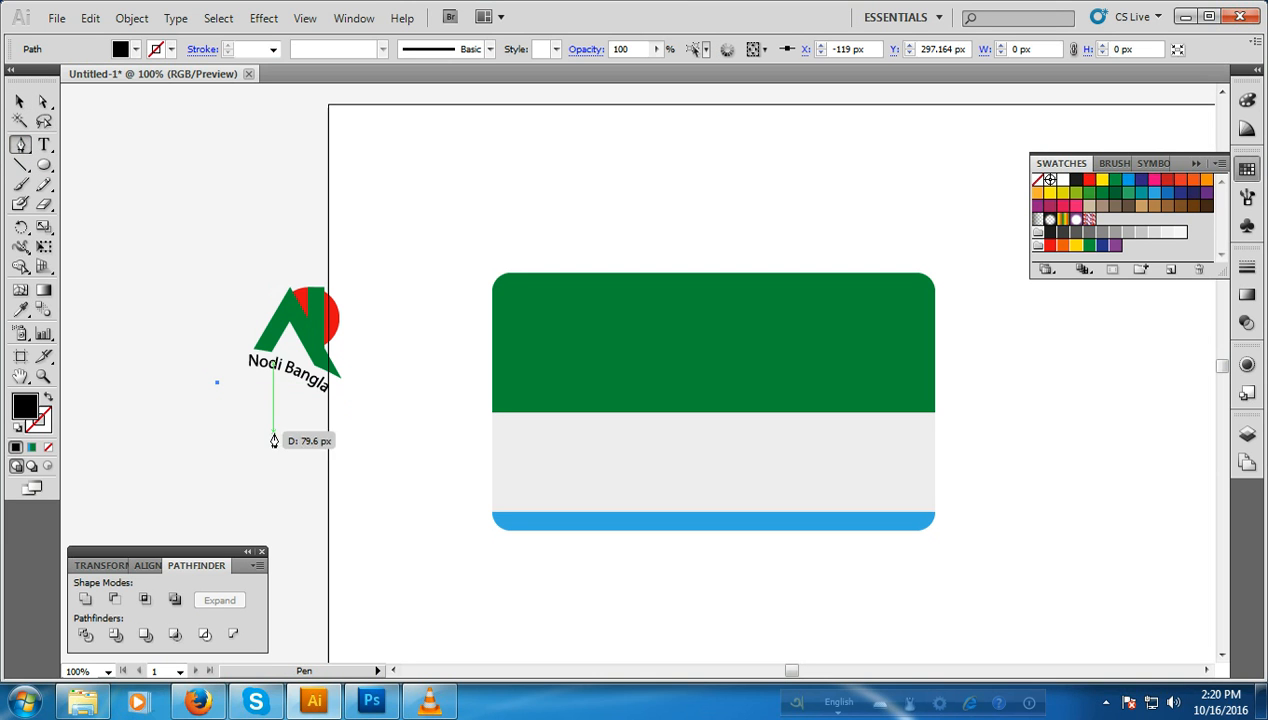
drag(323, 432, 358, 488)
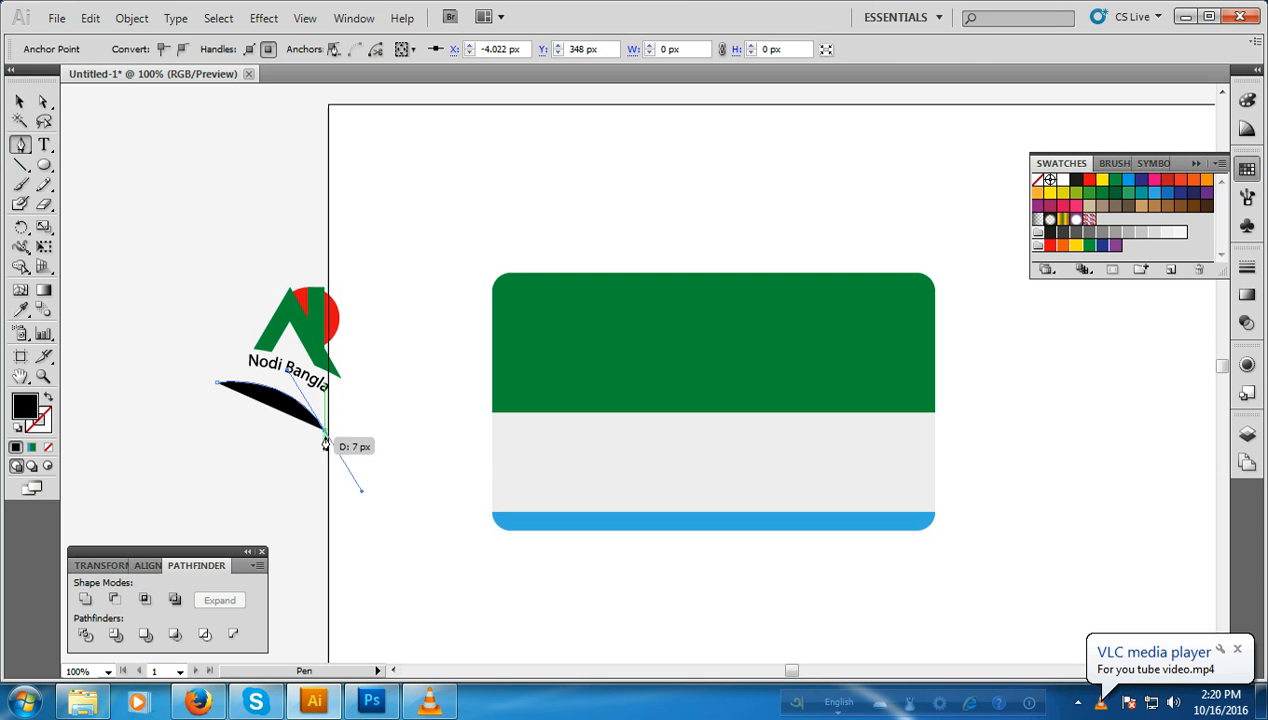
click(48, 449)
Step: Add the path text "Real estate ltd" along the second curve
click(44, 145)
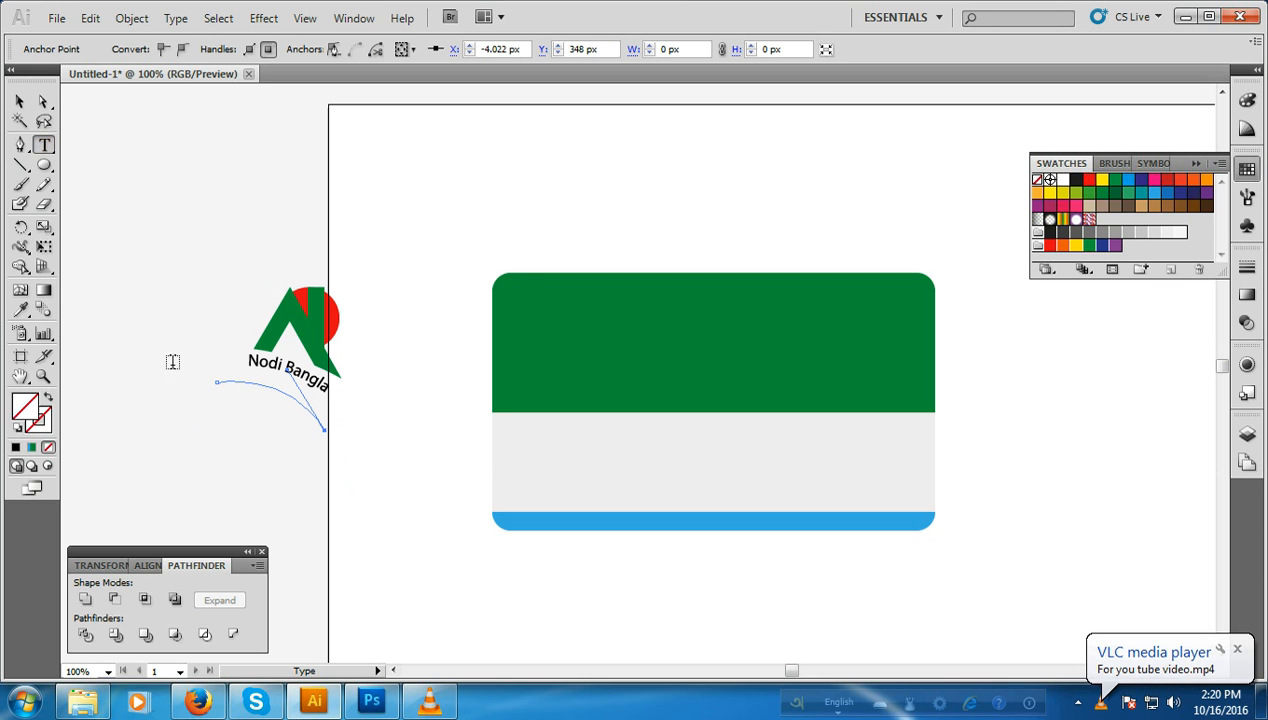
click(220, 381)
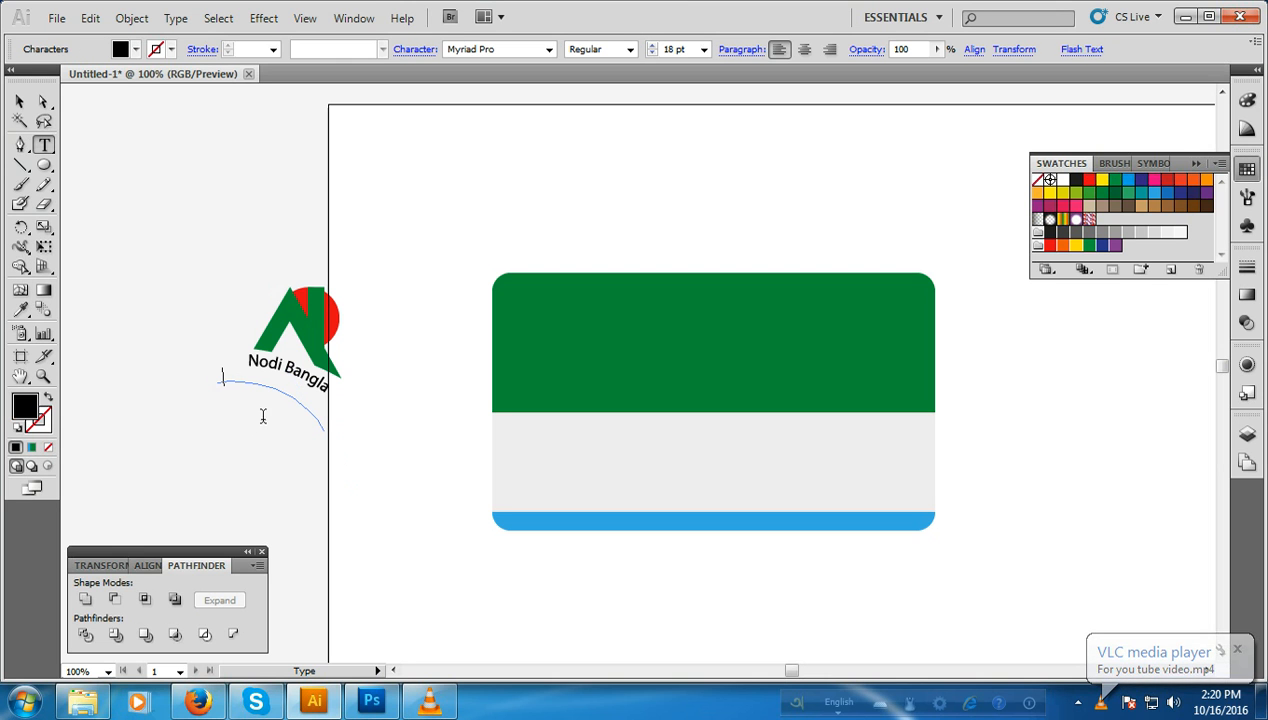
text(Real estate ltd)
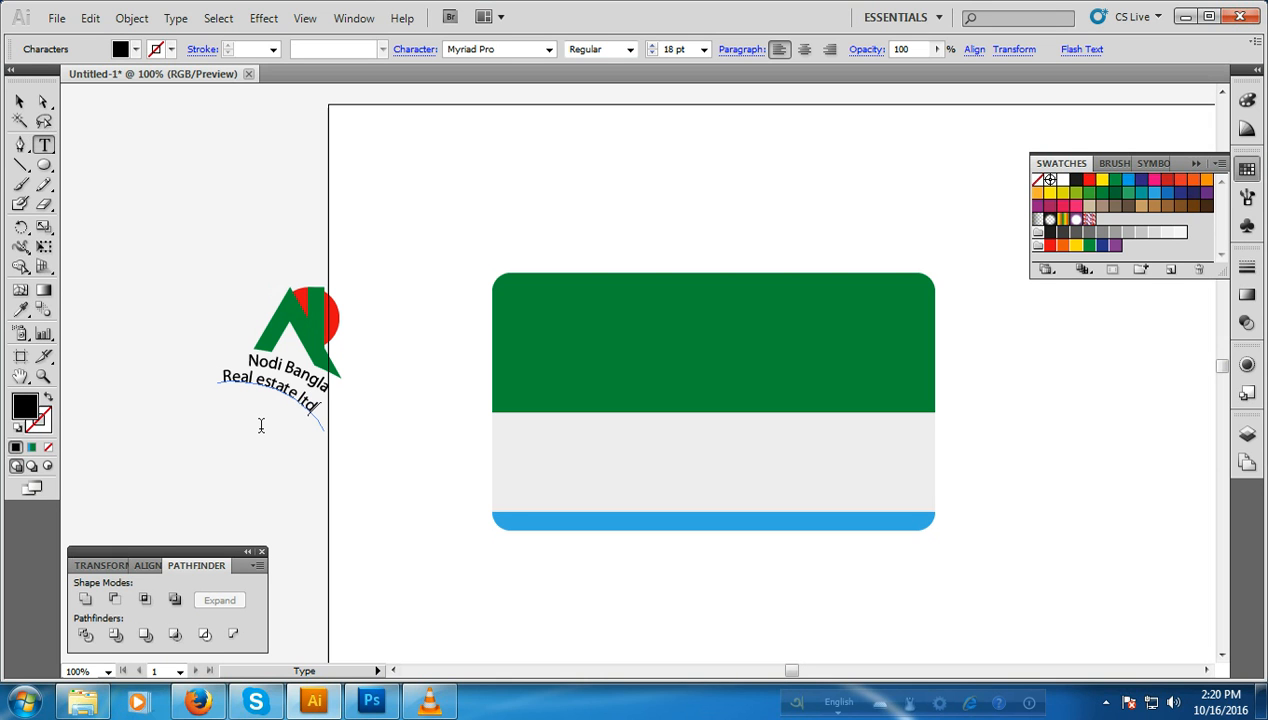
Step: Expand the object and fill of the "Real estate ltd" path text into shapes
click(20, 101)
click(107, 337)
click(235, 385)
click(131, 18)
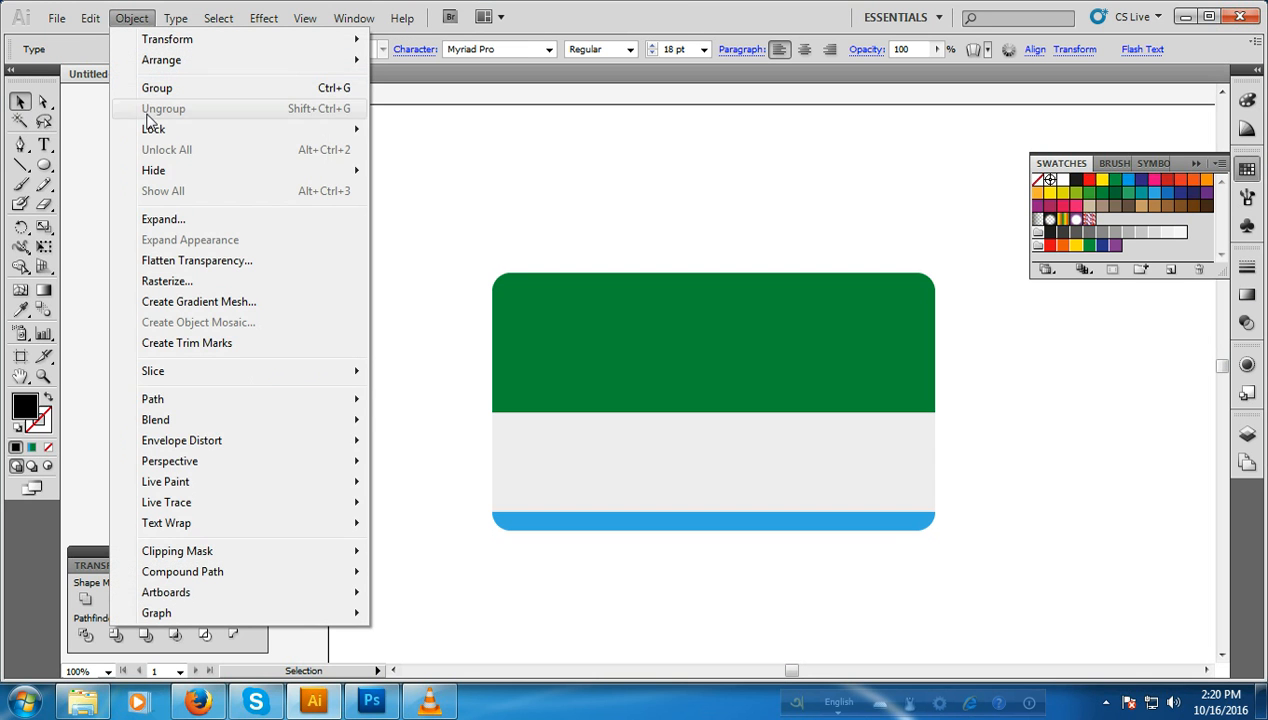
click(178, 222)
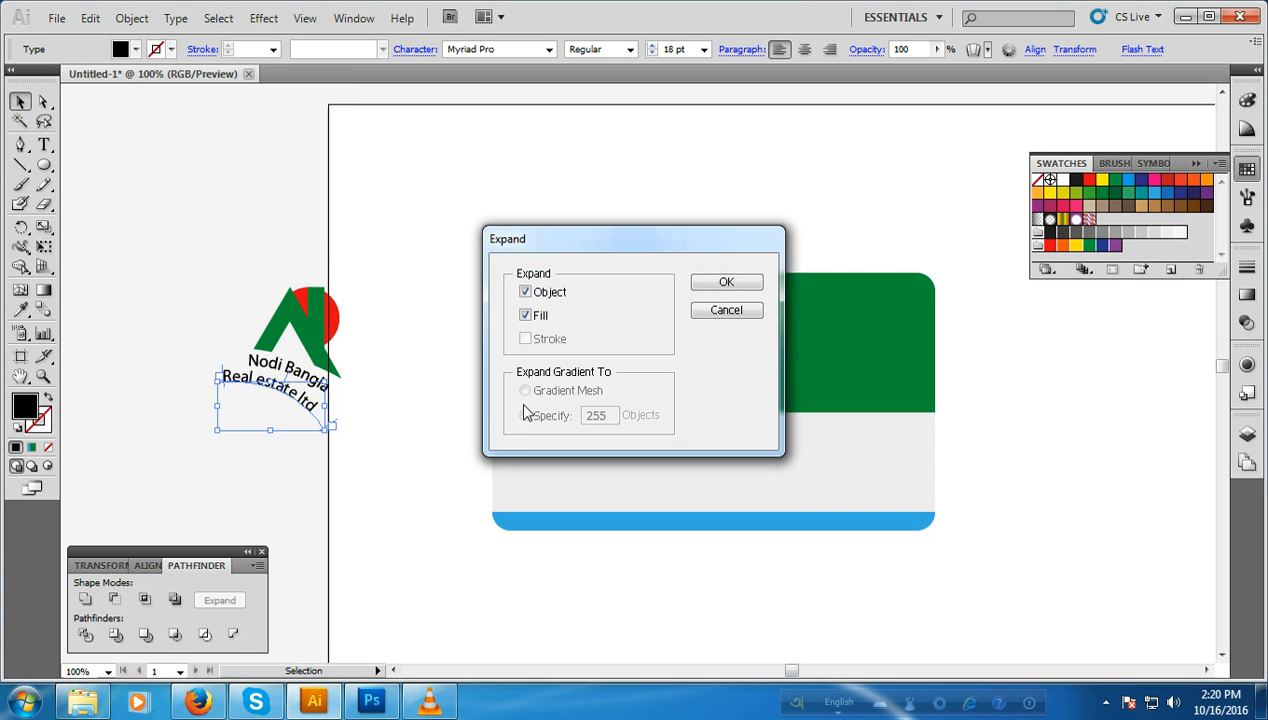
click(727, 283)
click(365, 444)
Step: Move the "Real estate ltd" lettering directly beneath "Nodi Bangla", to about X -50.4 px, Y 306.9 px
drag(281, 395, 314, 430)
click(314, 447)
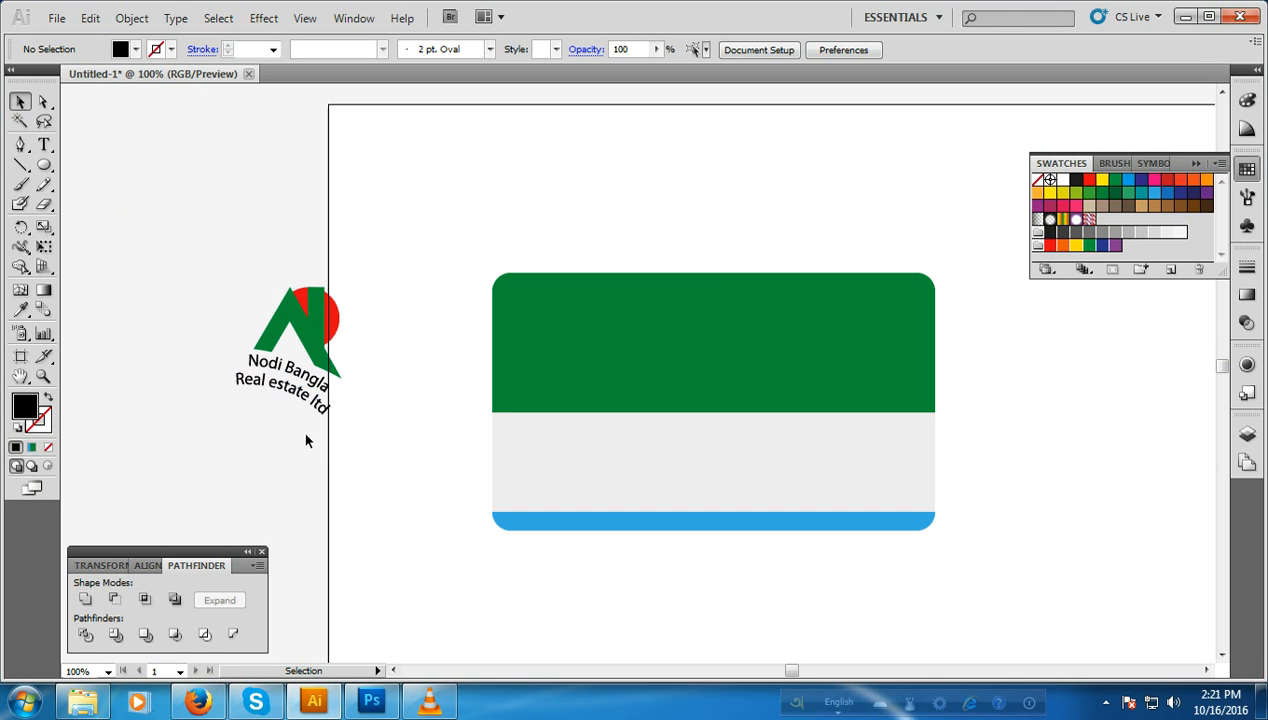
click(283, 403)
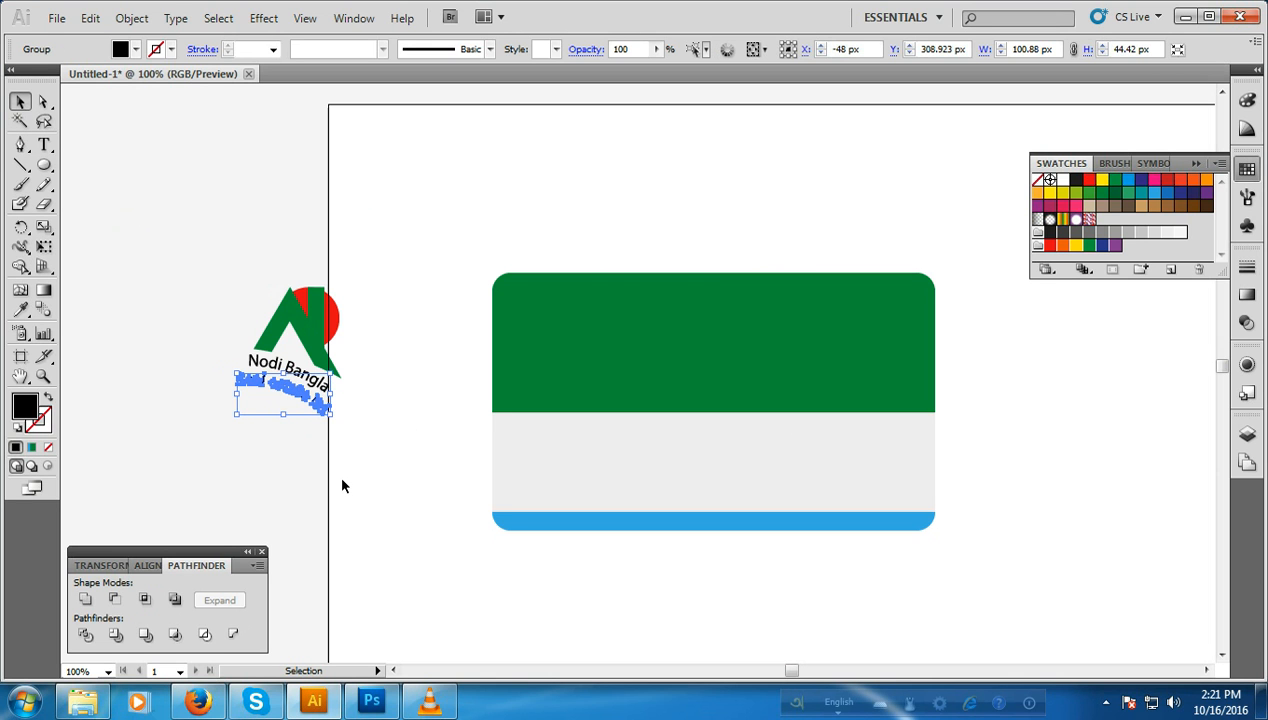
key(Up)
key(Up)
key(Right)
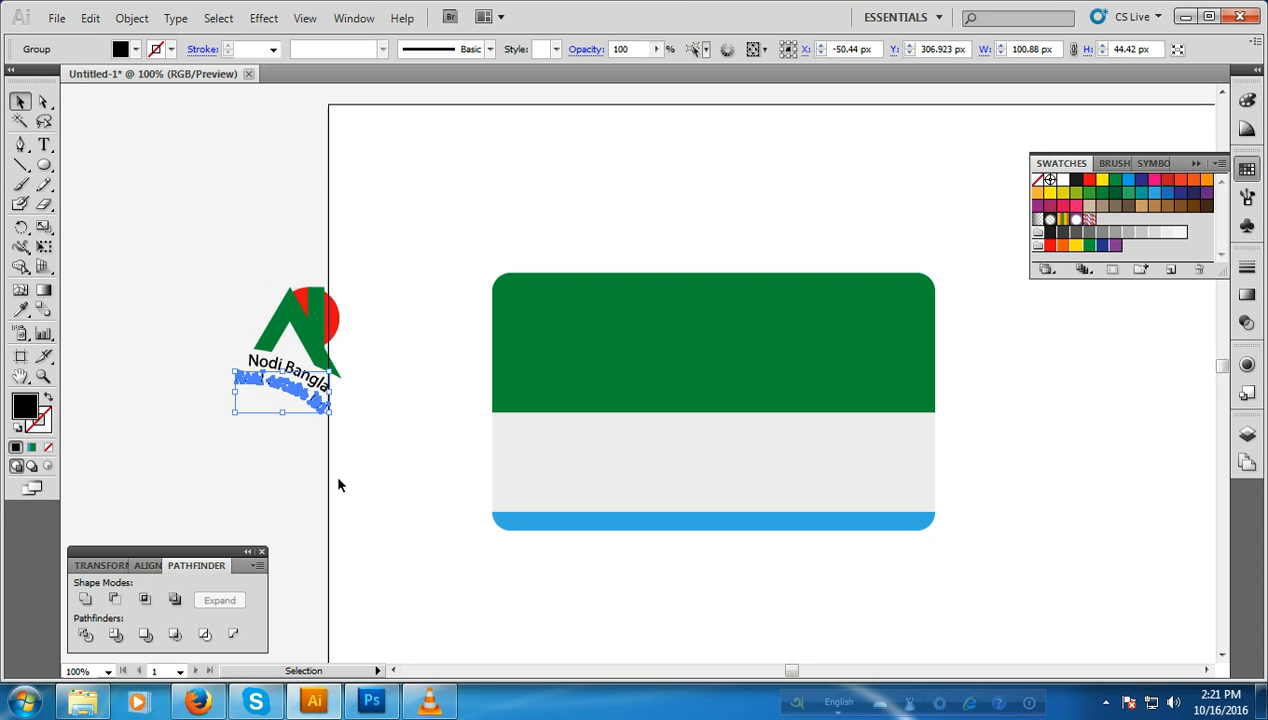
click(322, 491)
Step: Group all the logo shapes with both lines of curved lettering
drag(178, 252, 392, 458)
right_click(313, 352)
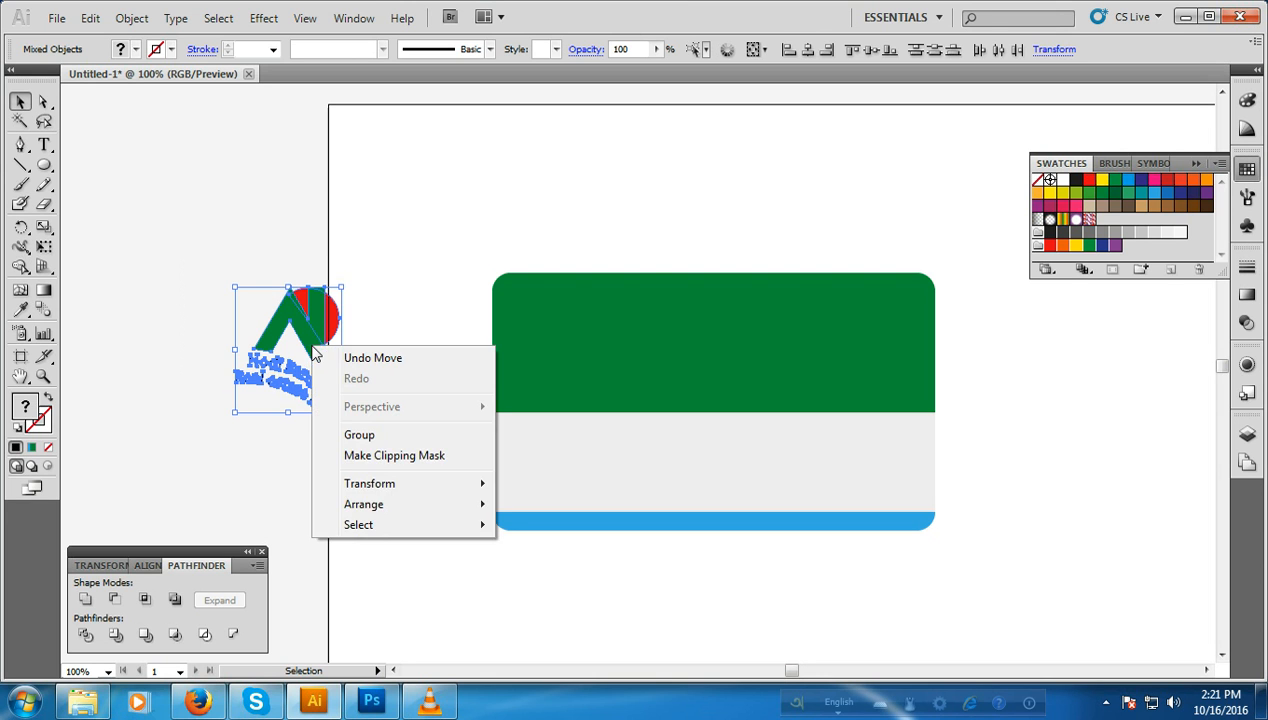
click(360, 434)
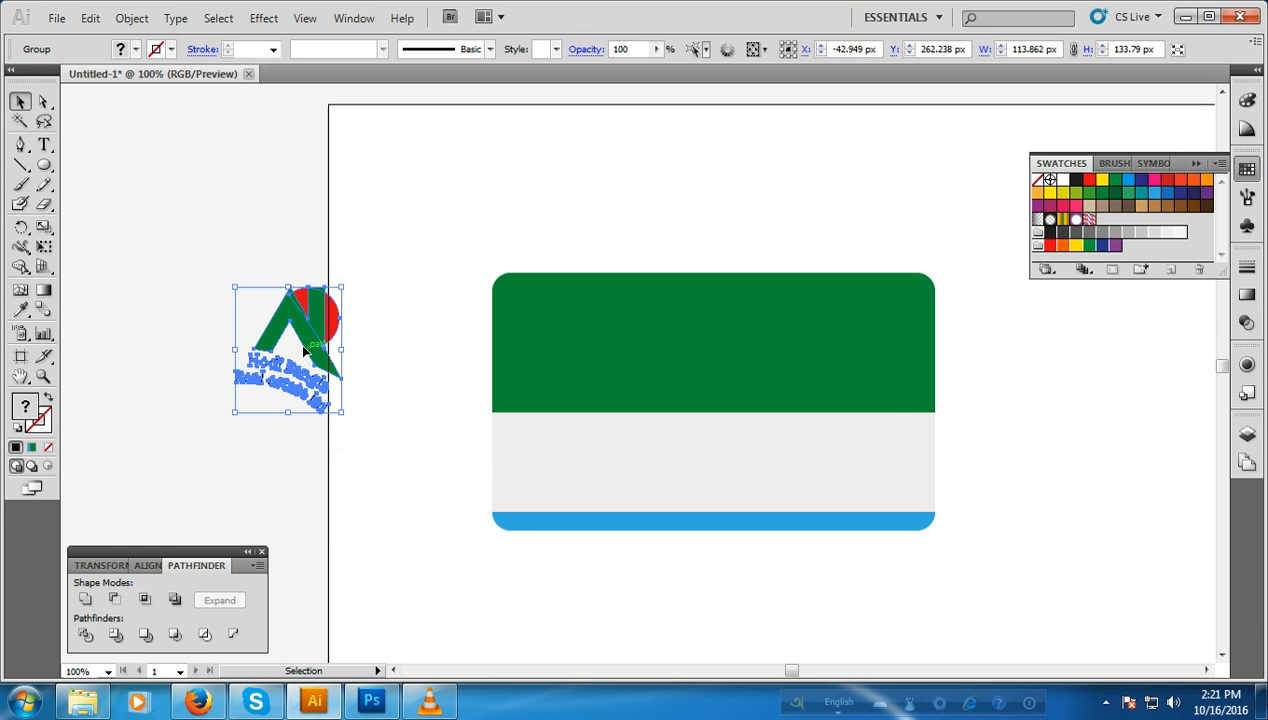
Step: Move the grouped logo onto the left end of the card's gray band and scale it down to fit
drag(305, 337, 546, 460)
drag(586, 533, 548, 464)
click(489, 584)
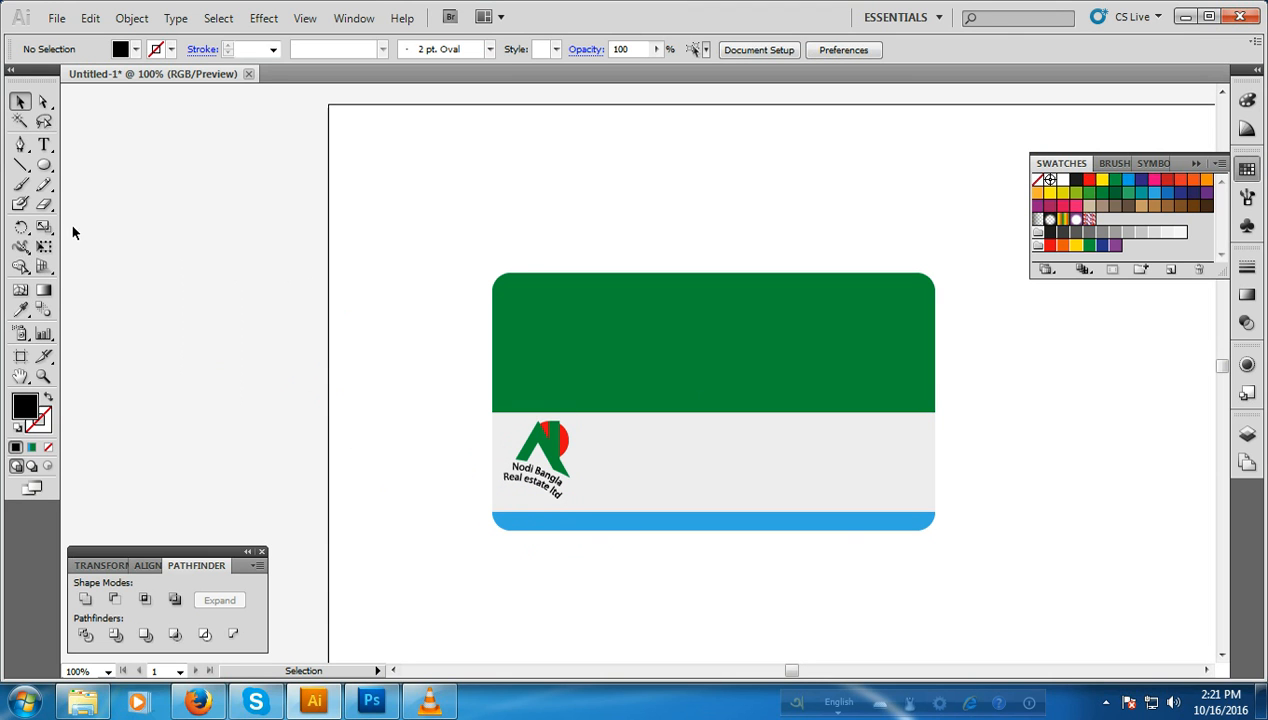
Step: Add the straight text "Nodi Bangla" in the empty area left of the artboard
click(43, 145)
click(154, 307)
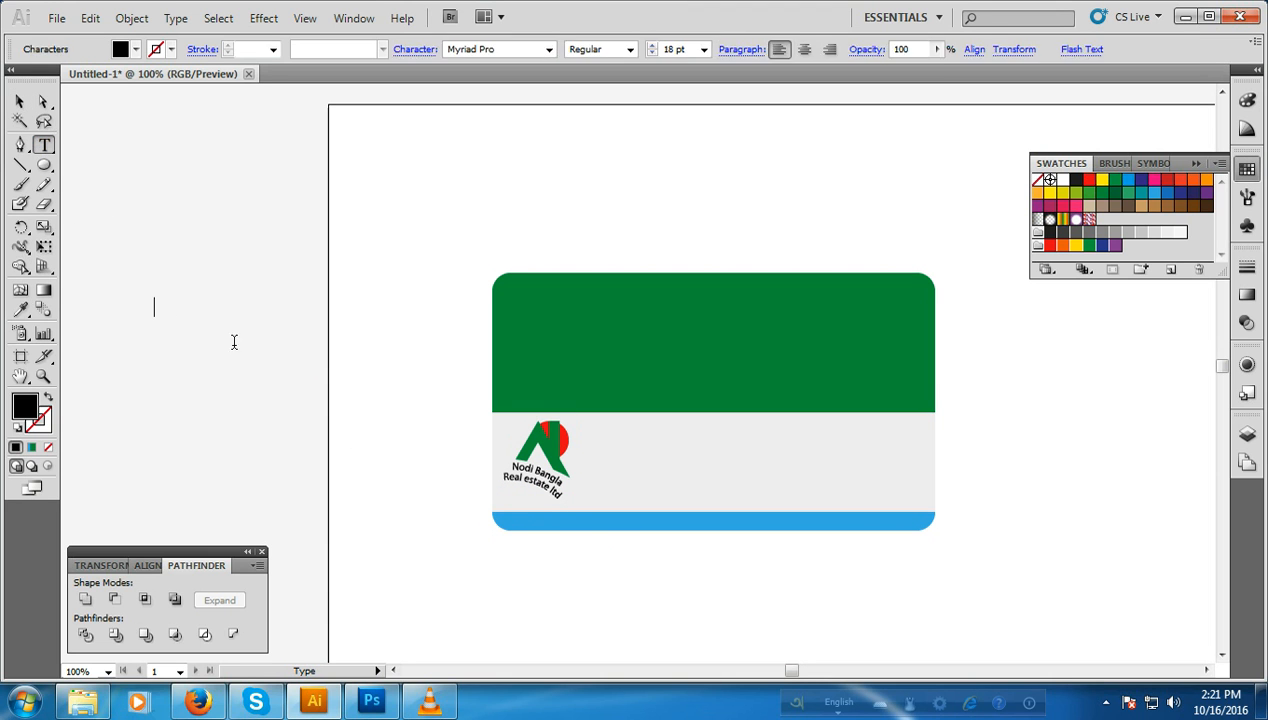
text(Nodi Bangla)
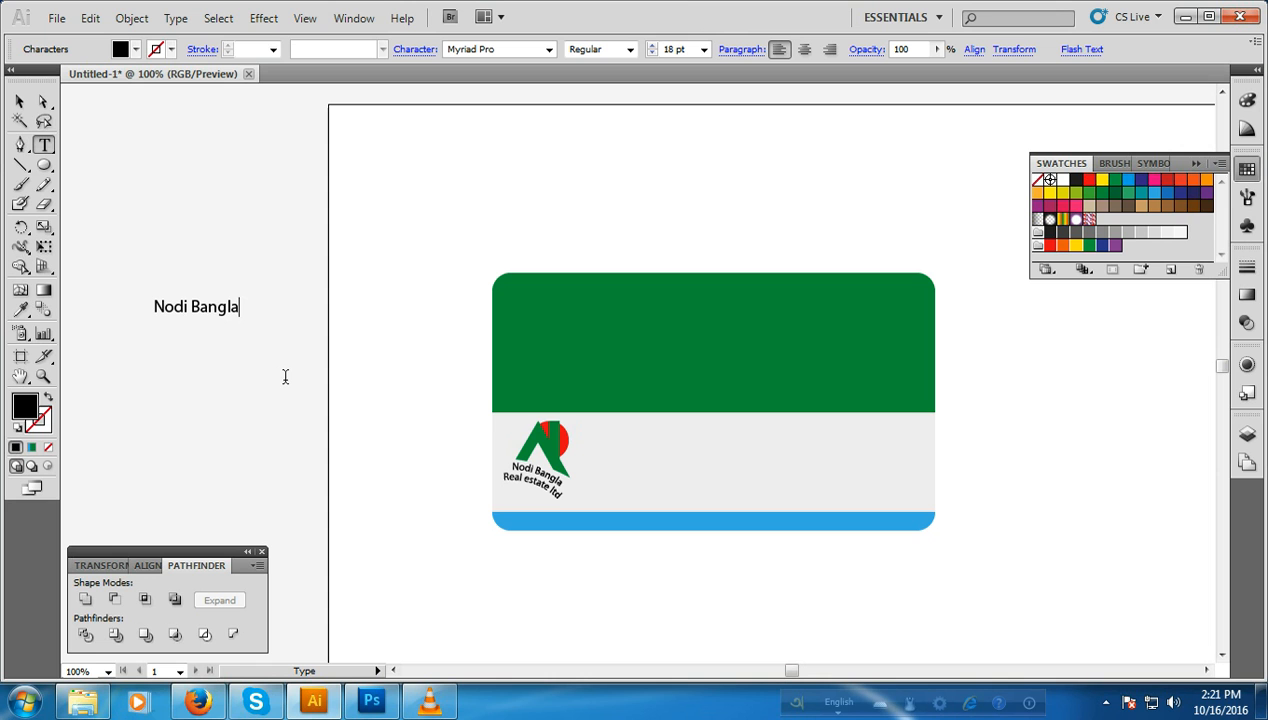
Step: Set the straight "Nodi Bangla" text to 36 pt and place it beside the logo on the card's gray band
key(Escape)
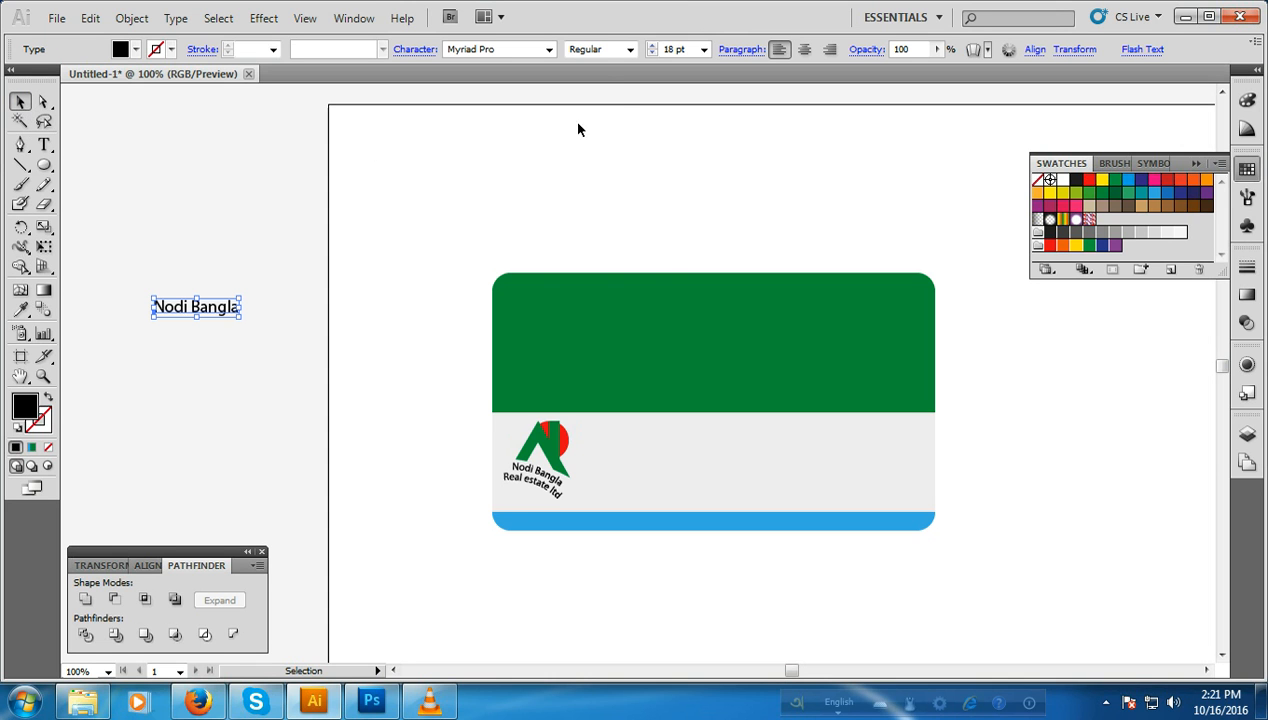
click(704, 49)
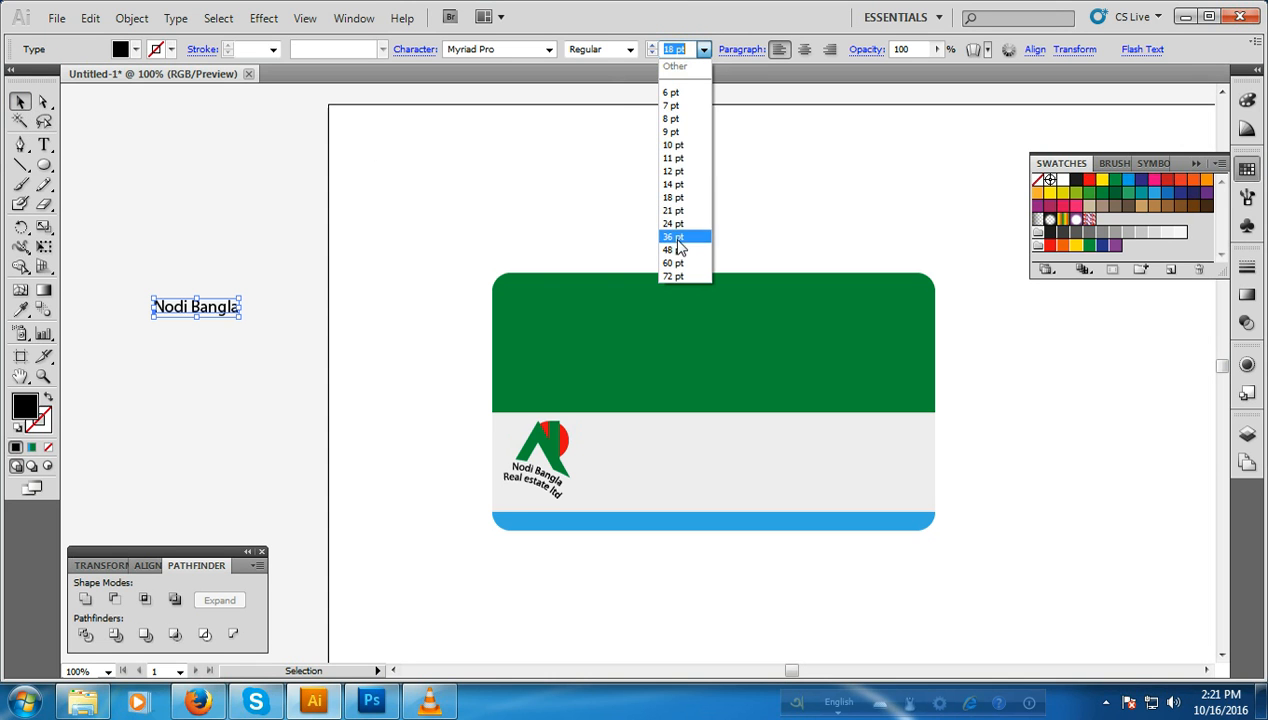
click(677, 238)
drag(219, 298, 671, 466)
Step: Add the text "Real estate ltd." in the empty area left of the artboard
click(43, 144)
click(126, 255)
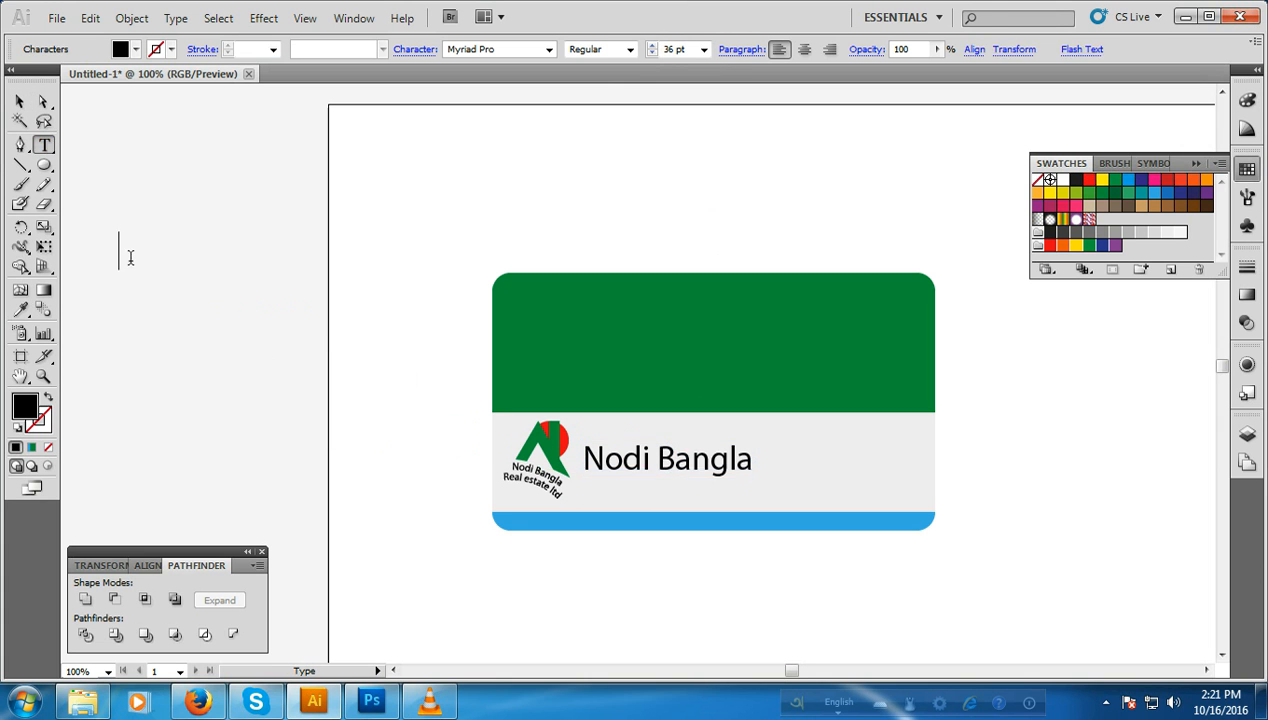
text(Real)
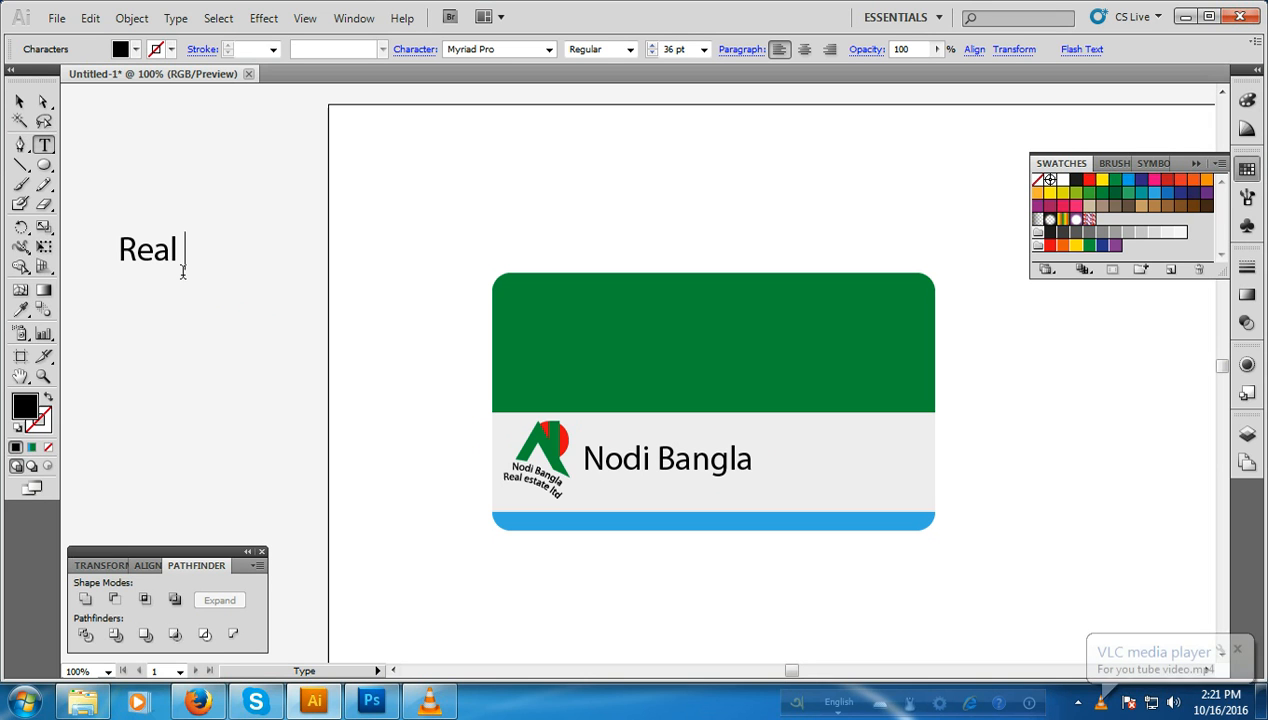
text( estat)
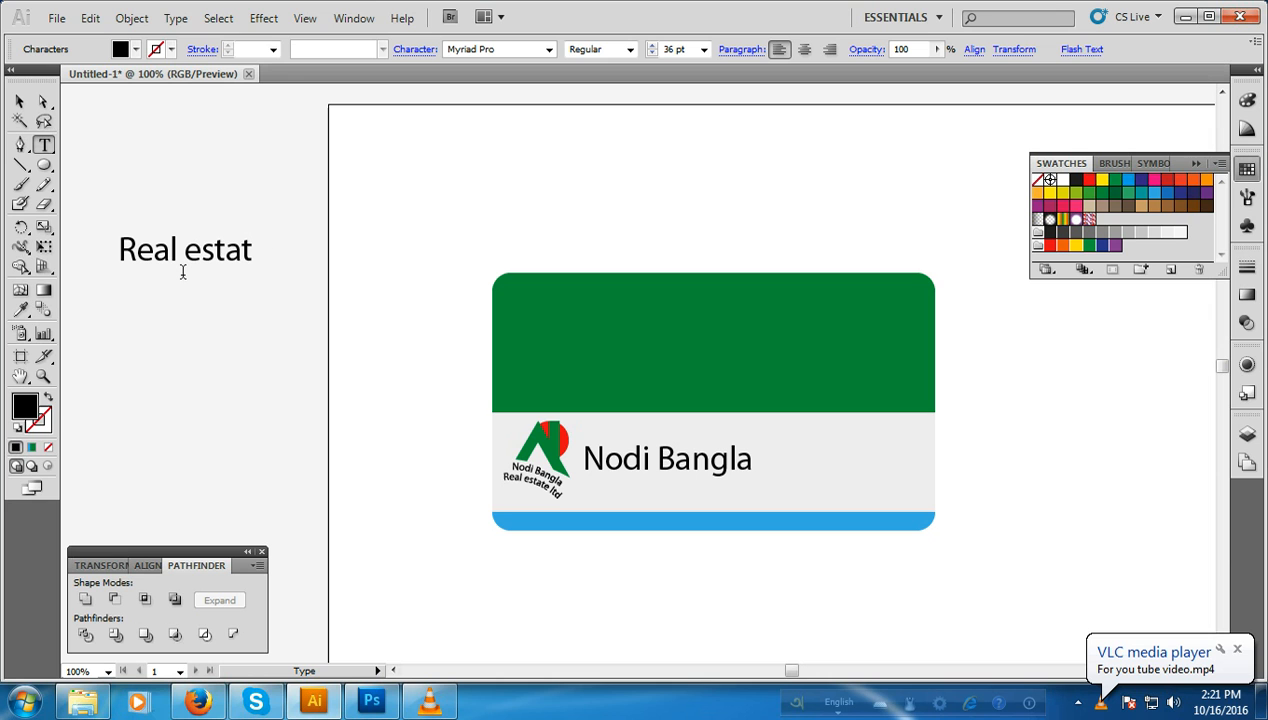
text(e ltd.)
Step: Set the "Real estate ltd." text to 24 pt and align it directly beneath "Nodi Bangla" on the gray band
click(704, 50)
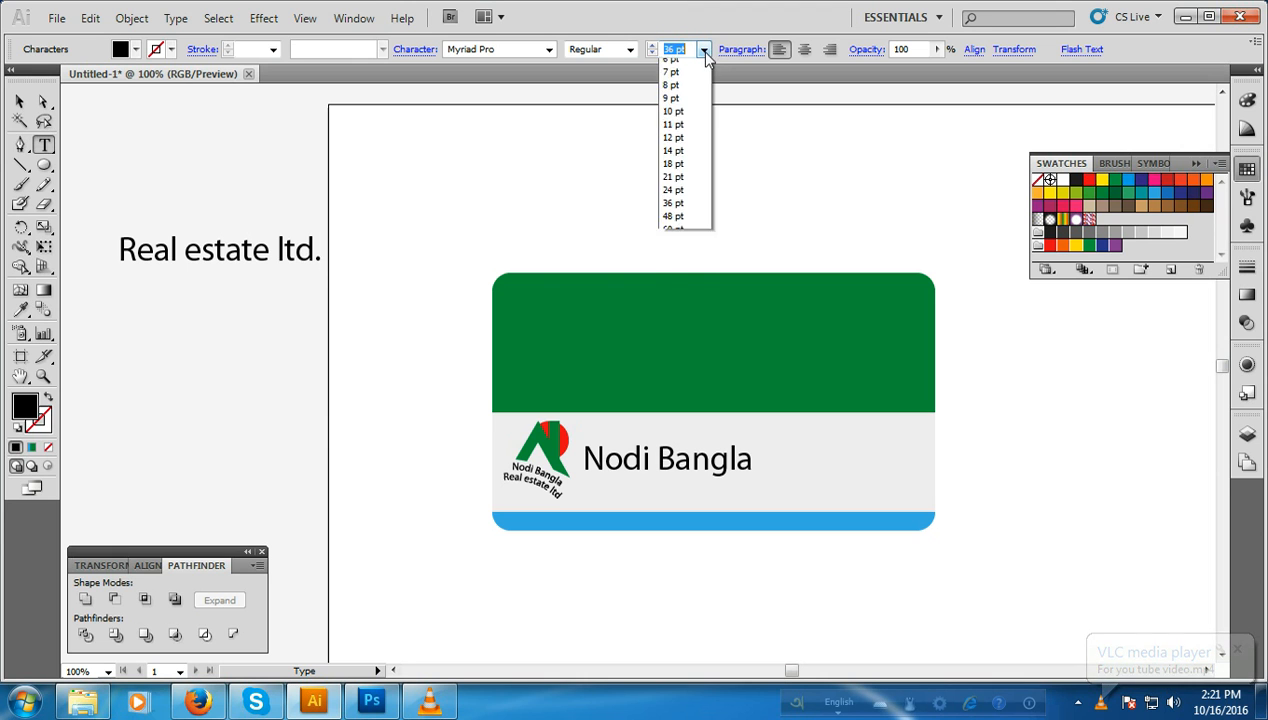
click(673, 210)
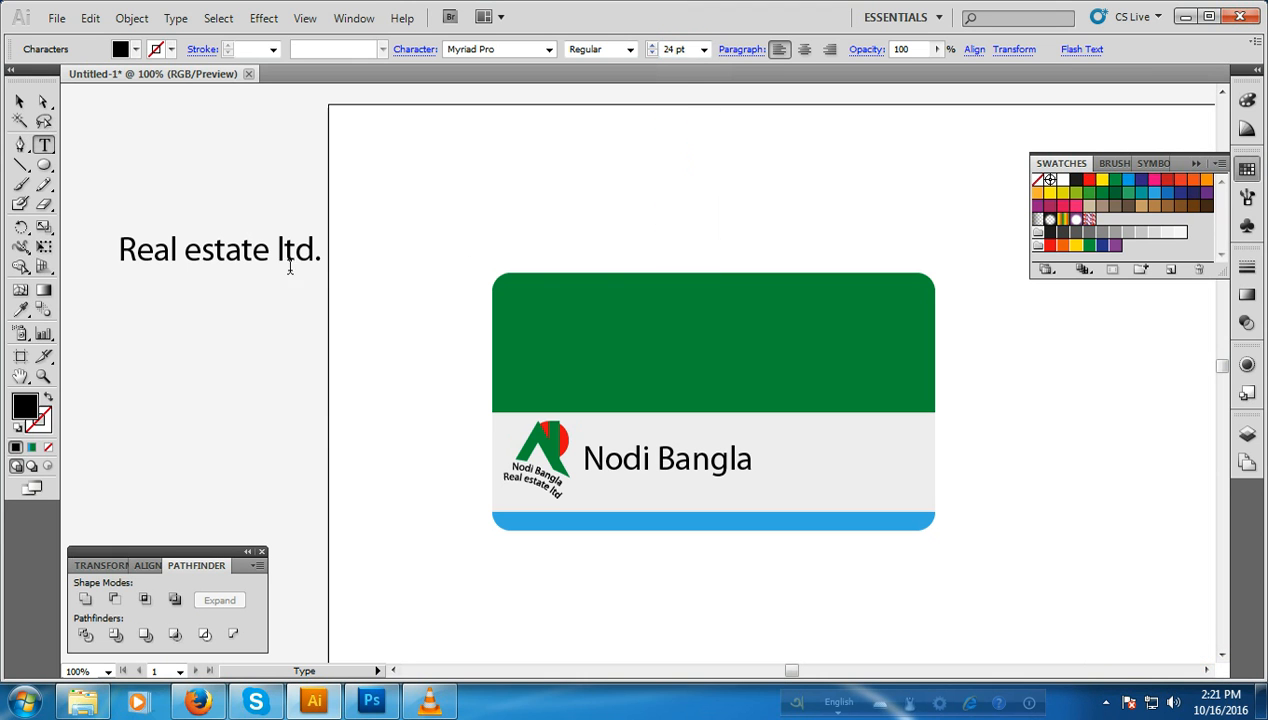
click(20, 102)
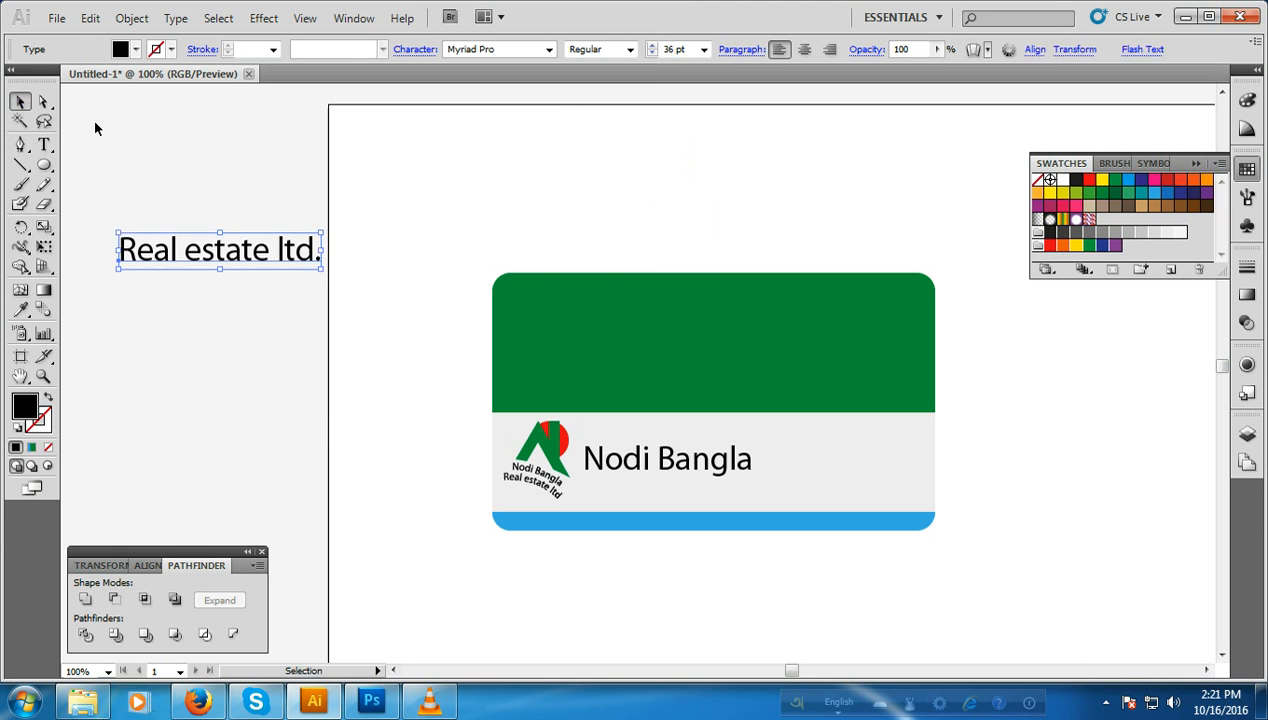
click(704, 49)
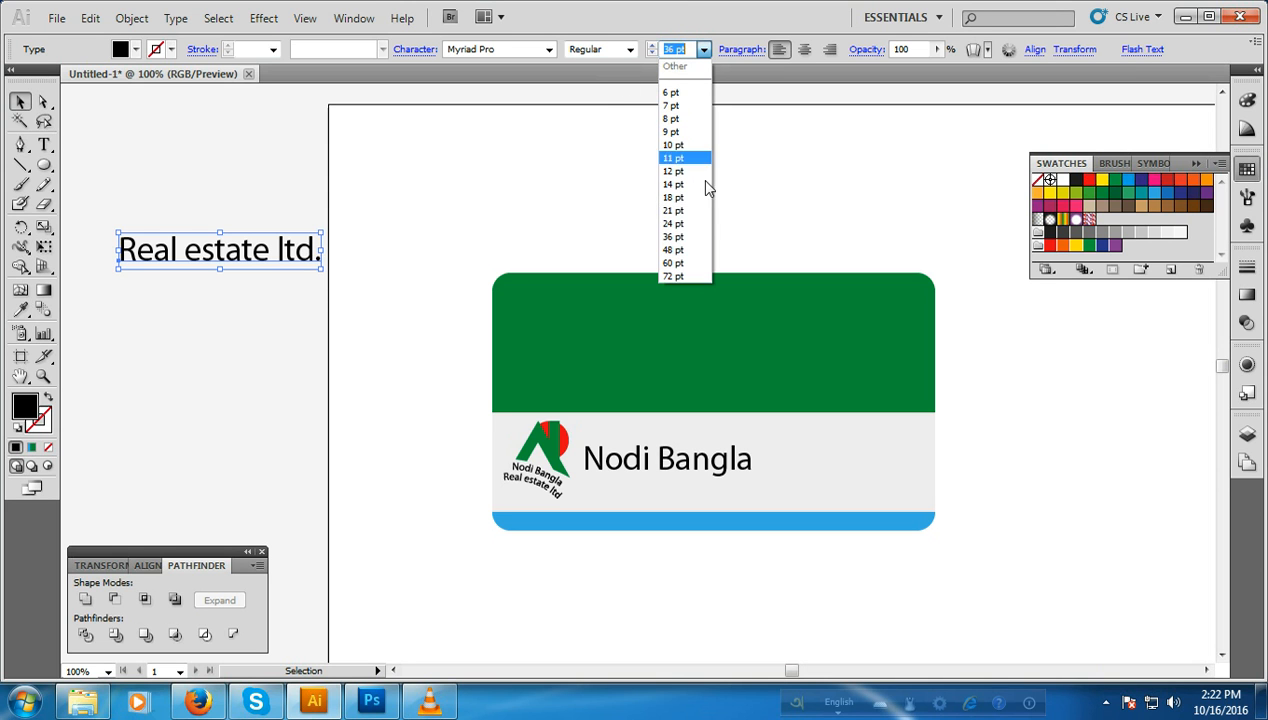
click(674, 224)
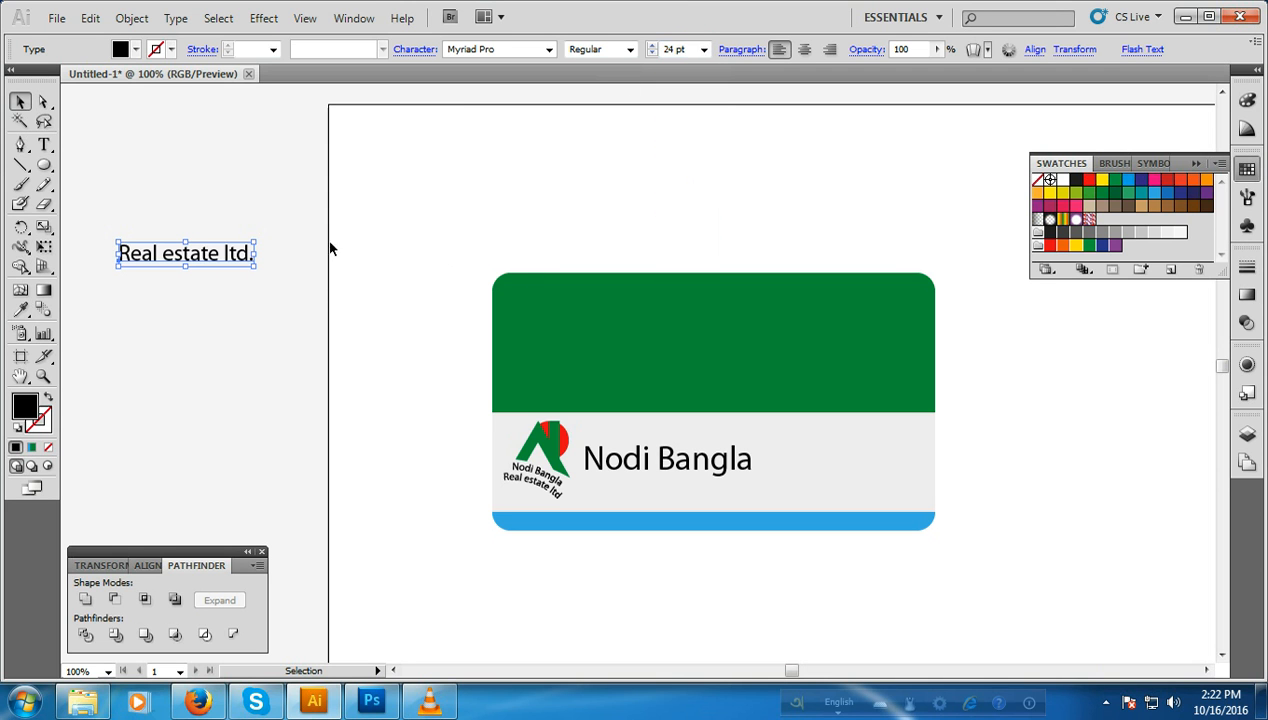
drag(214, 259, 402, 386)
drag(684, 488, 678, 490)
click(218, 276)
Step: Add the cardholder's full name as a text line in the empty area left of the artboard
click(44, 145)
click(184, 245)
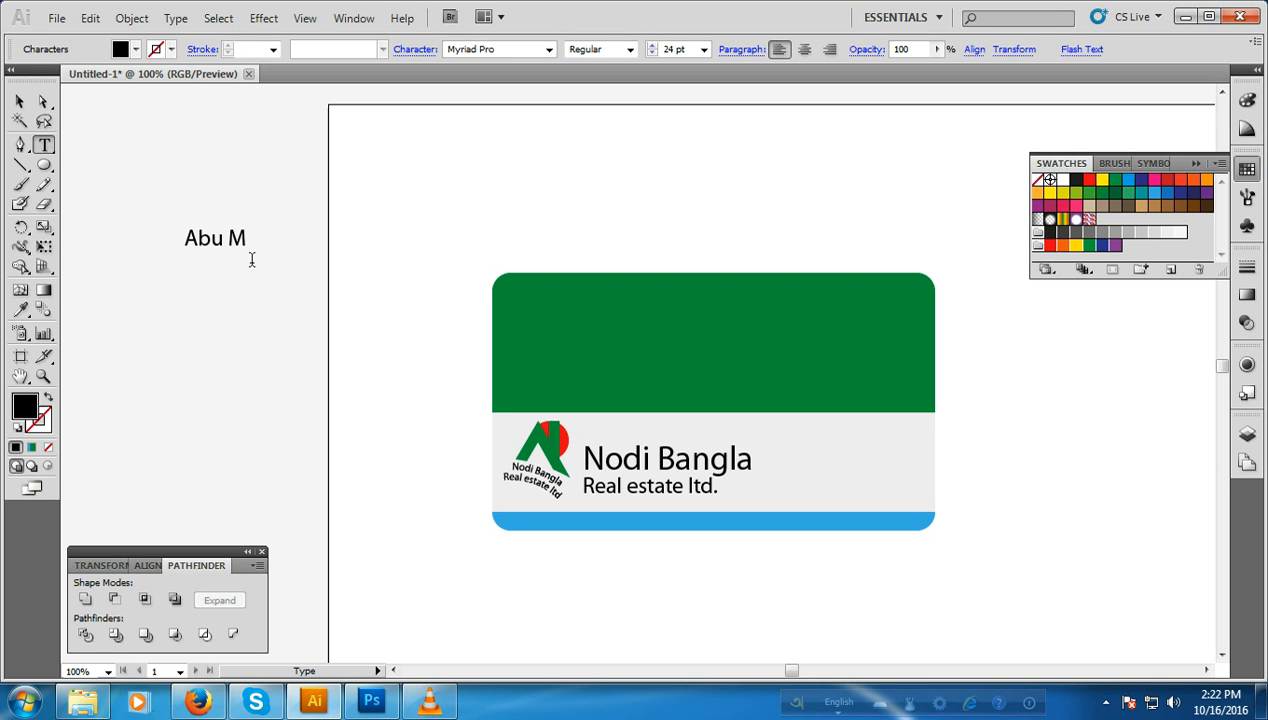
click(24, 103)
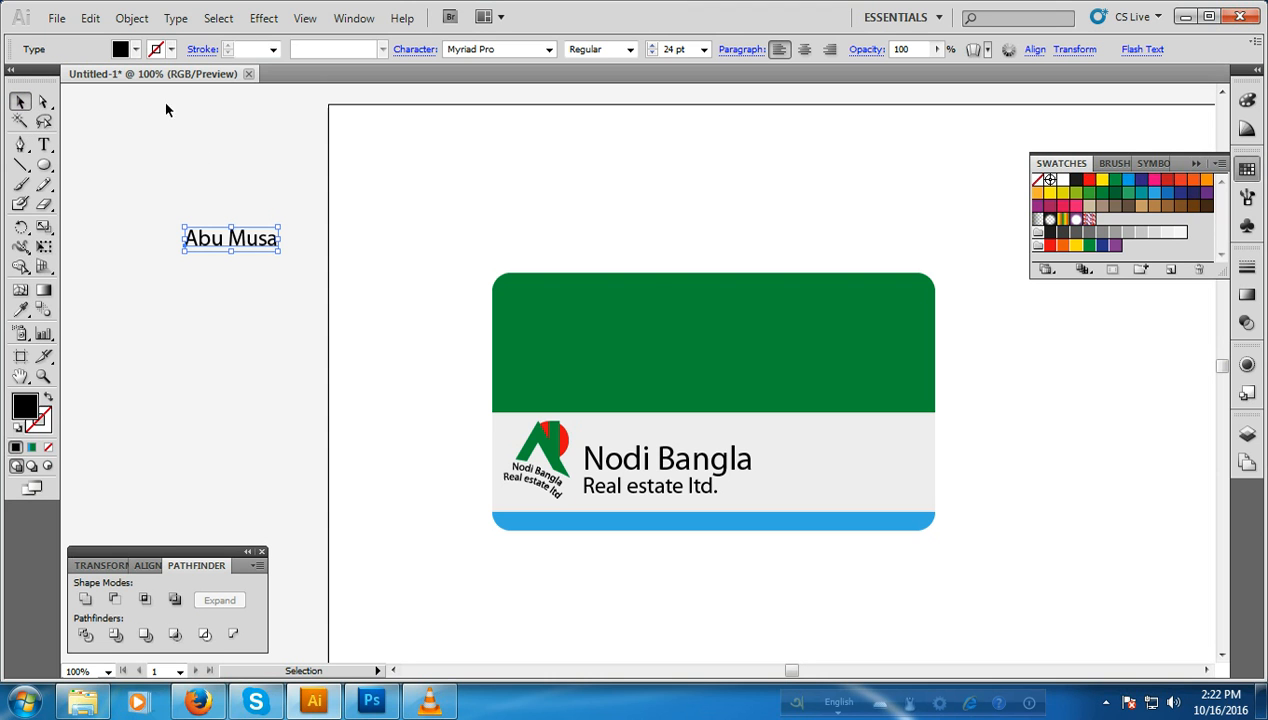
Step: Enlarge the cardholder's name to 36 pt and place it in white near the upper-left corner of the green area
click(704, 52)
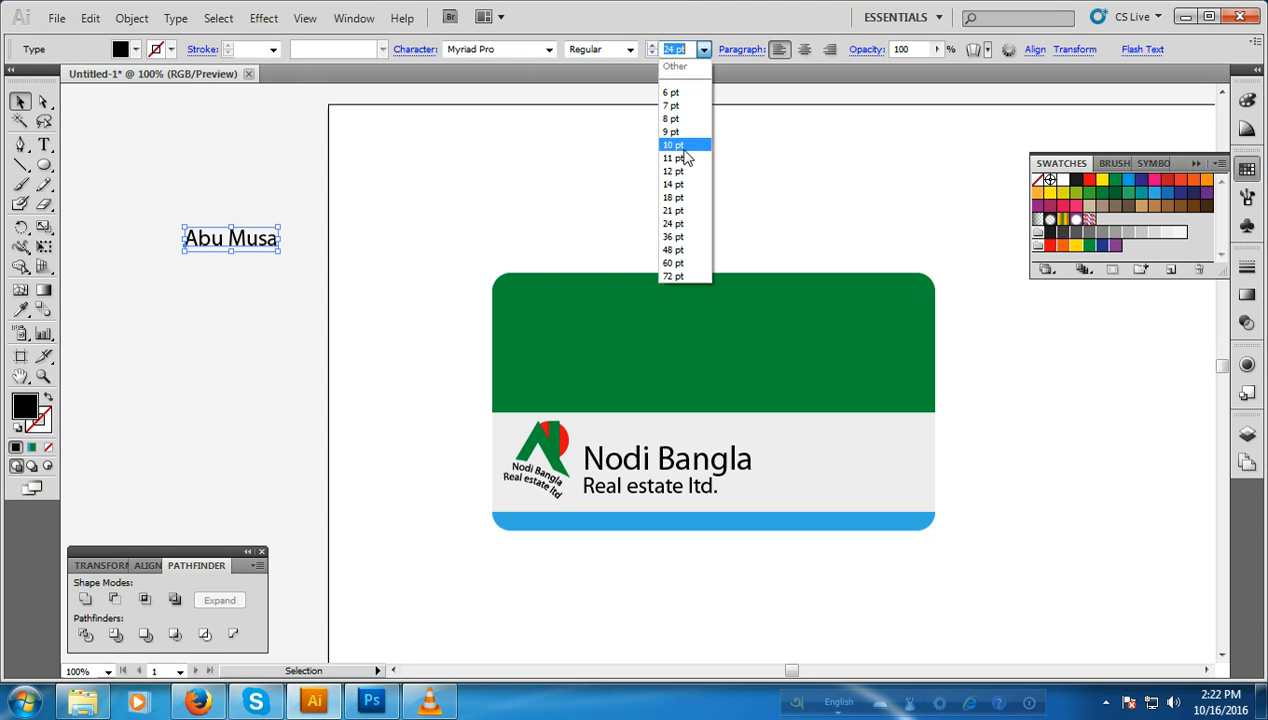
click(674, 238)
drag(292, 244, 620, 309)
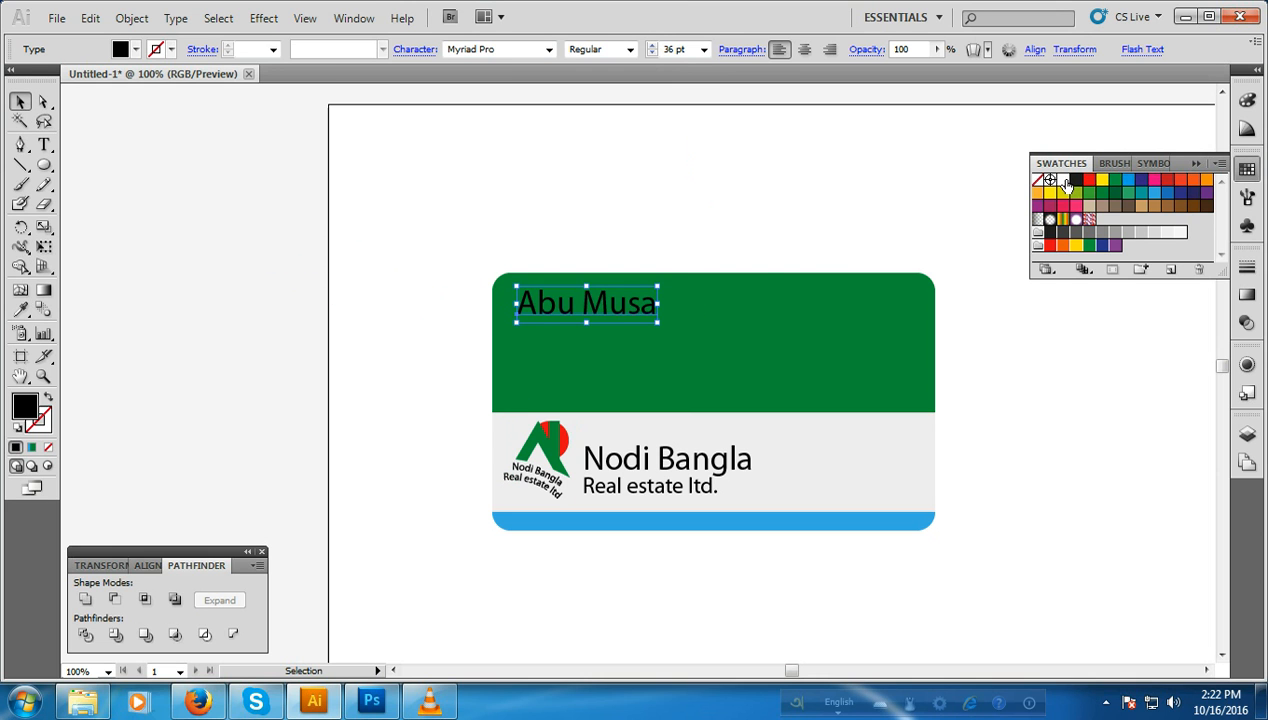
click(1062, 180)
click(456, 224)
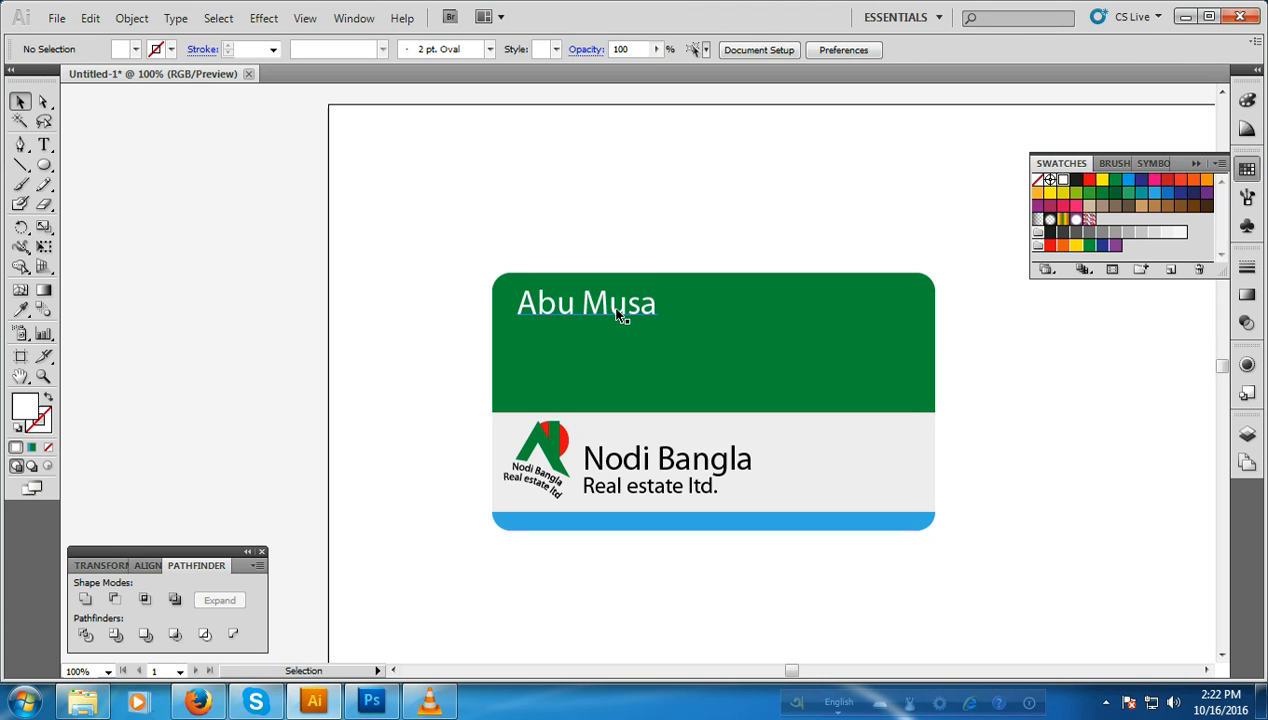
Step: Change the cardholder's name to the Semibold style and shift it slightly right and up within the green area
click(620, 312)
click(630, 50)
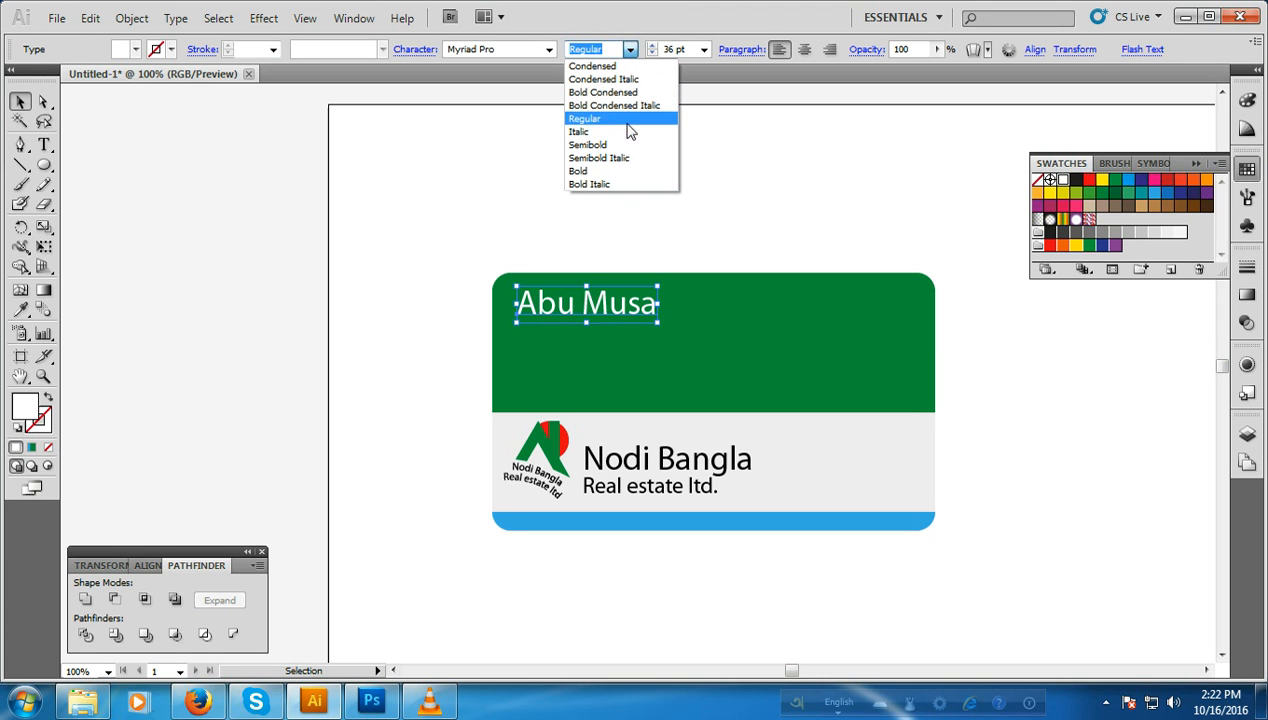
click(590, 144)
drag(593, 312, 615, 304)
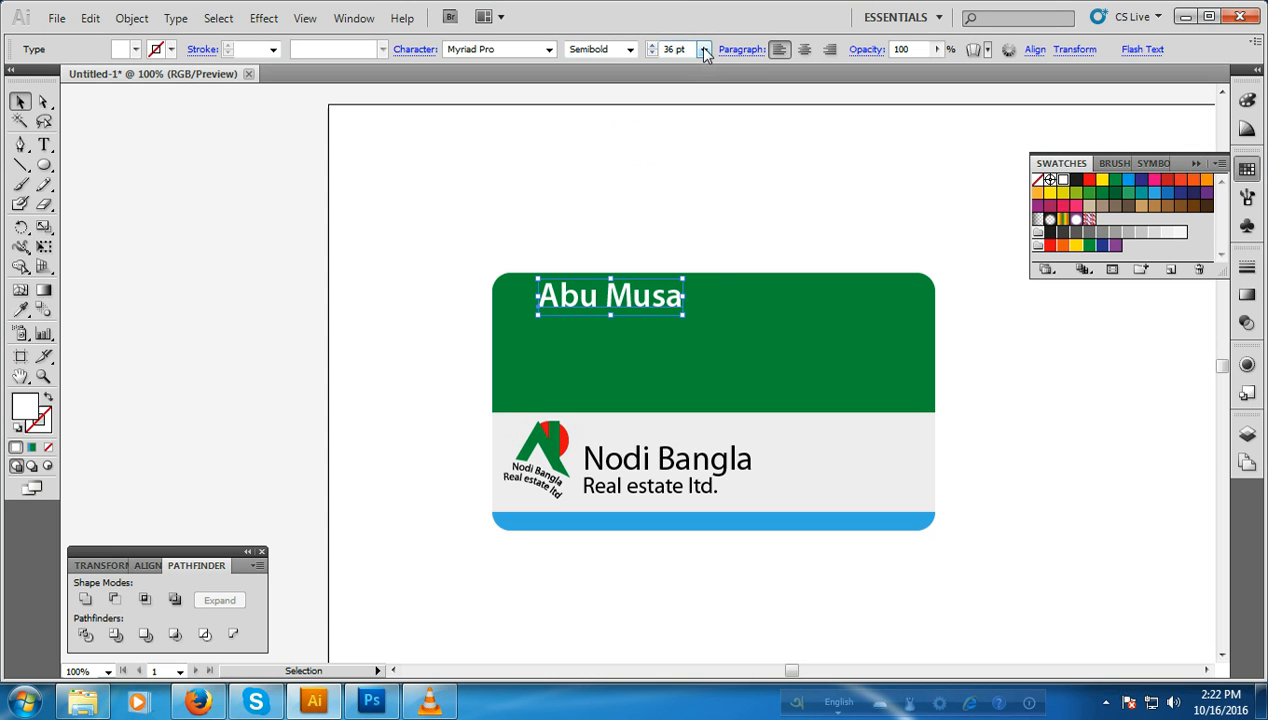
Step: Set the cardholder's name to 30 pt and move it slightly down from the green area's upper edge
click(704, 50)
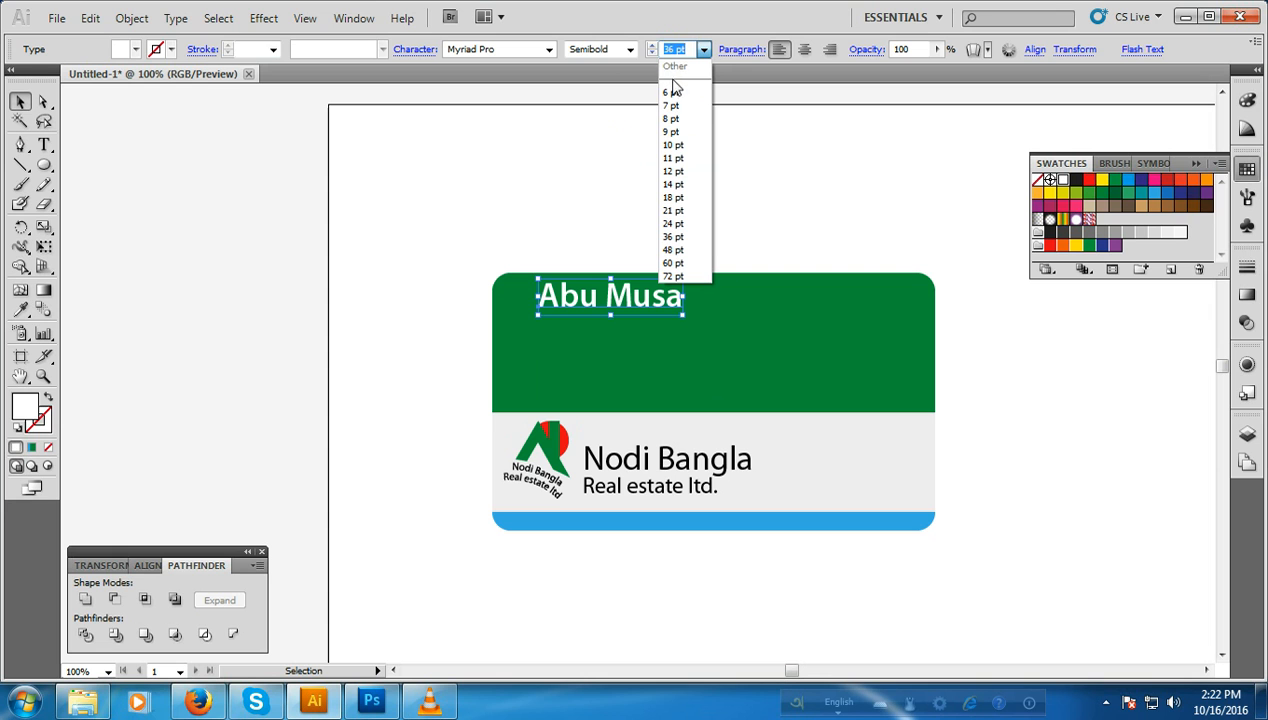
text(30)
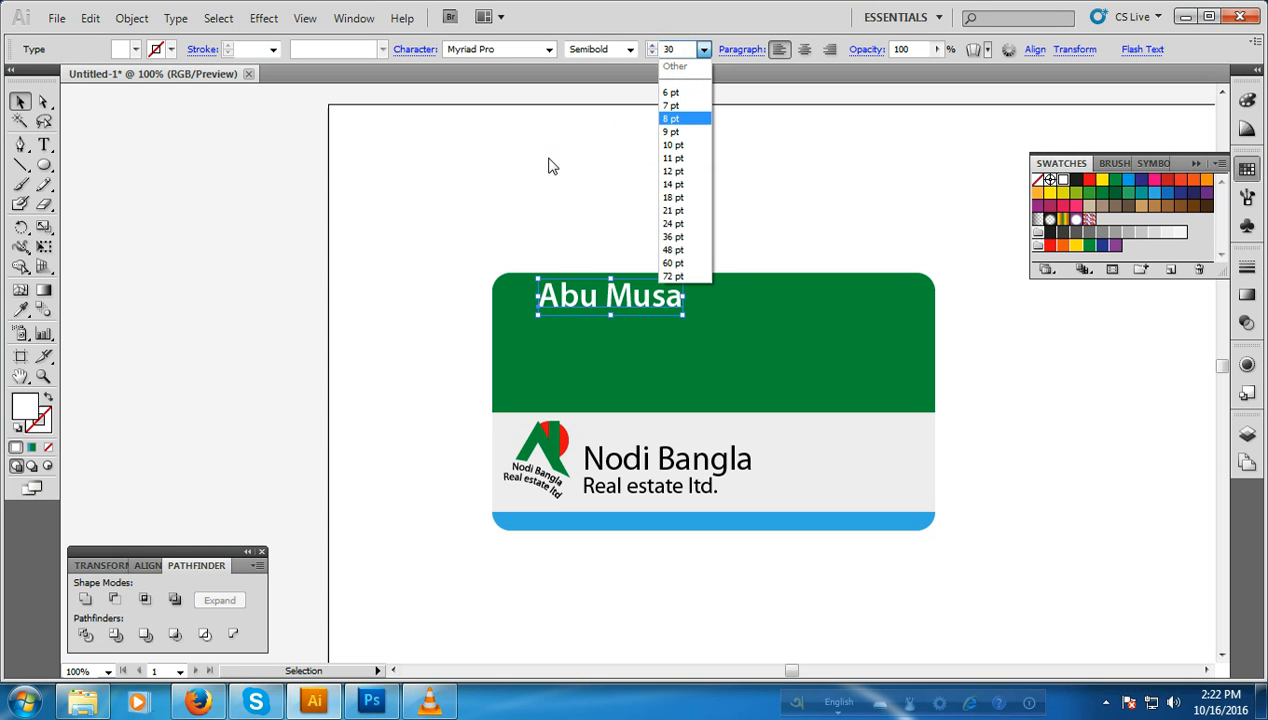
key(Return)
drag(607, 297, 612, 305)
click(428, 283)
Step: Add the job title text "Executive Sales &" in the empty area left of the artboard
click(44, 145)
click(103, 200)
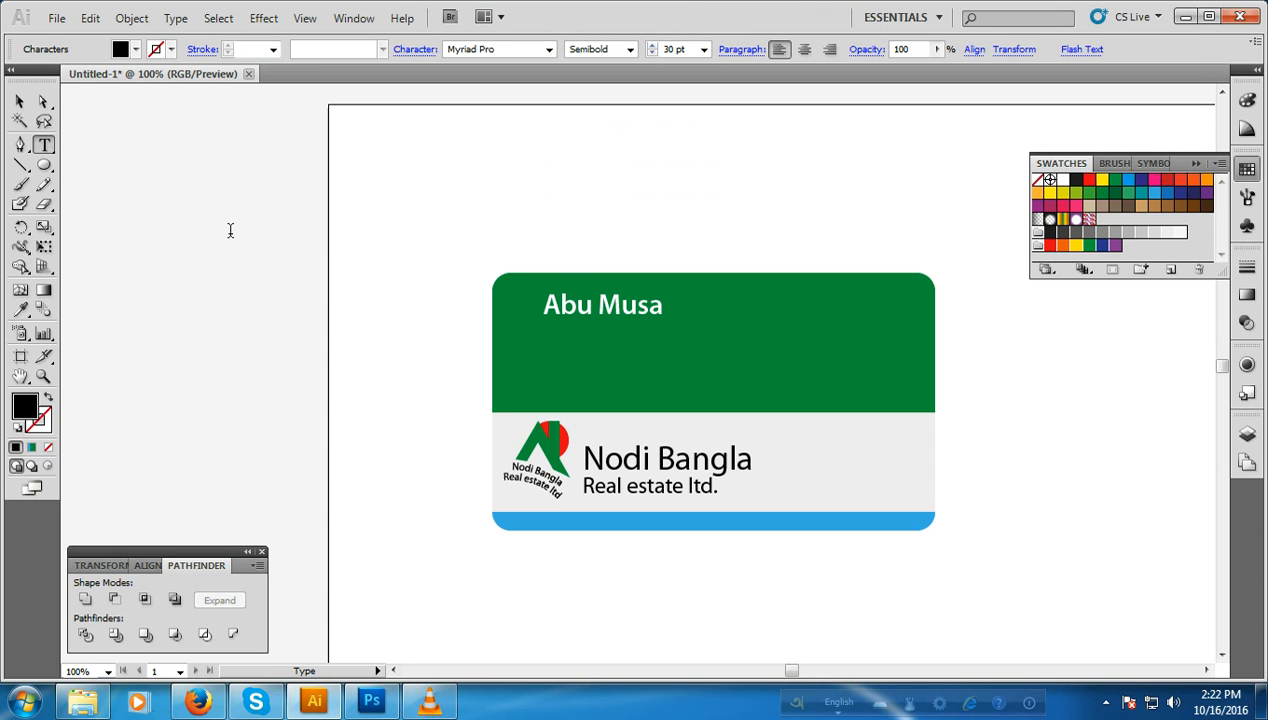
text(Executive Sales)
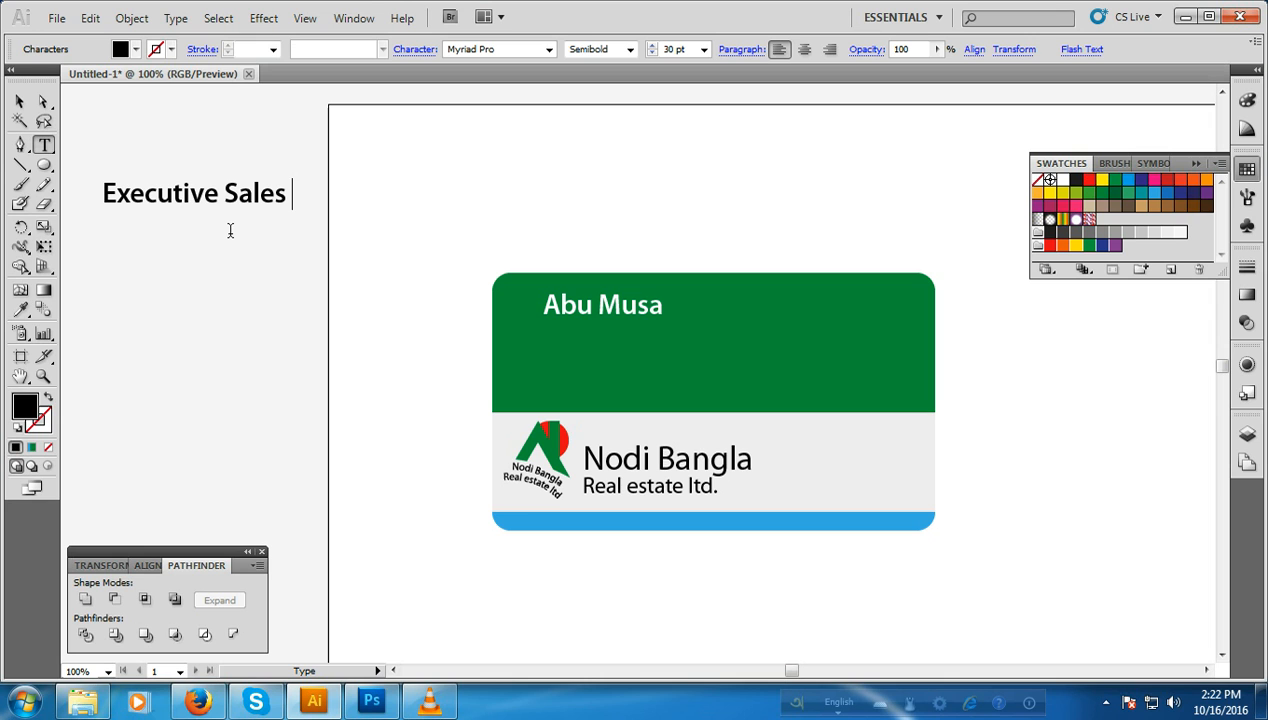
text( &)
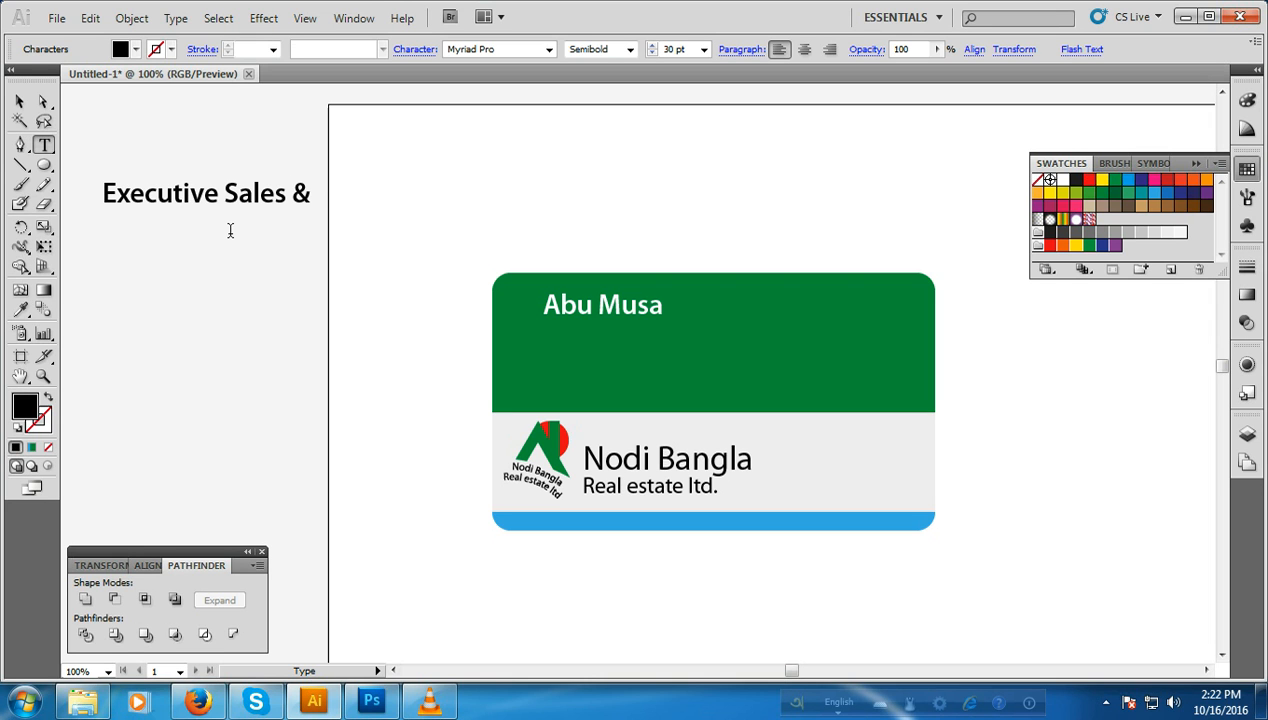